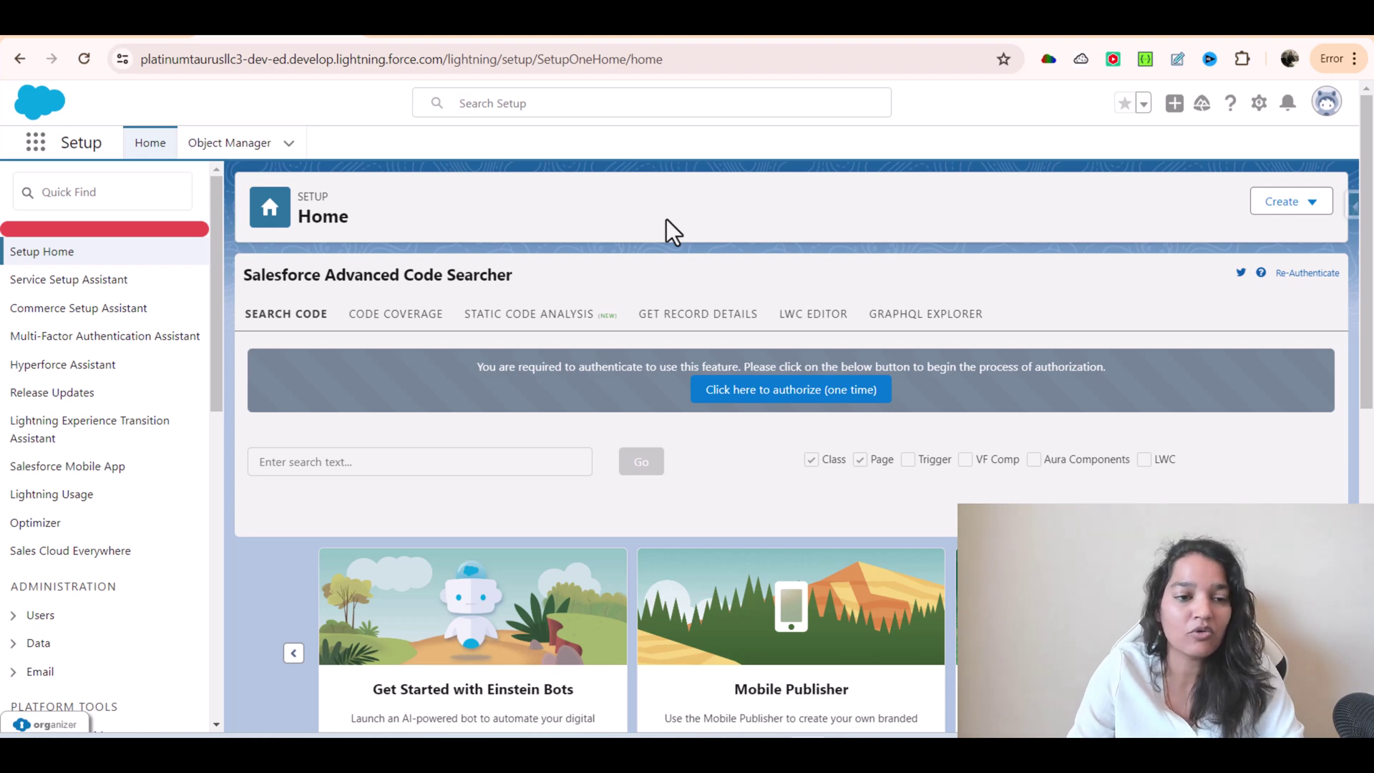
Search Setup for "agent" and open the Agents page of Agent Studio.
left_click(111, 208)
type("ag")
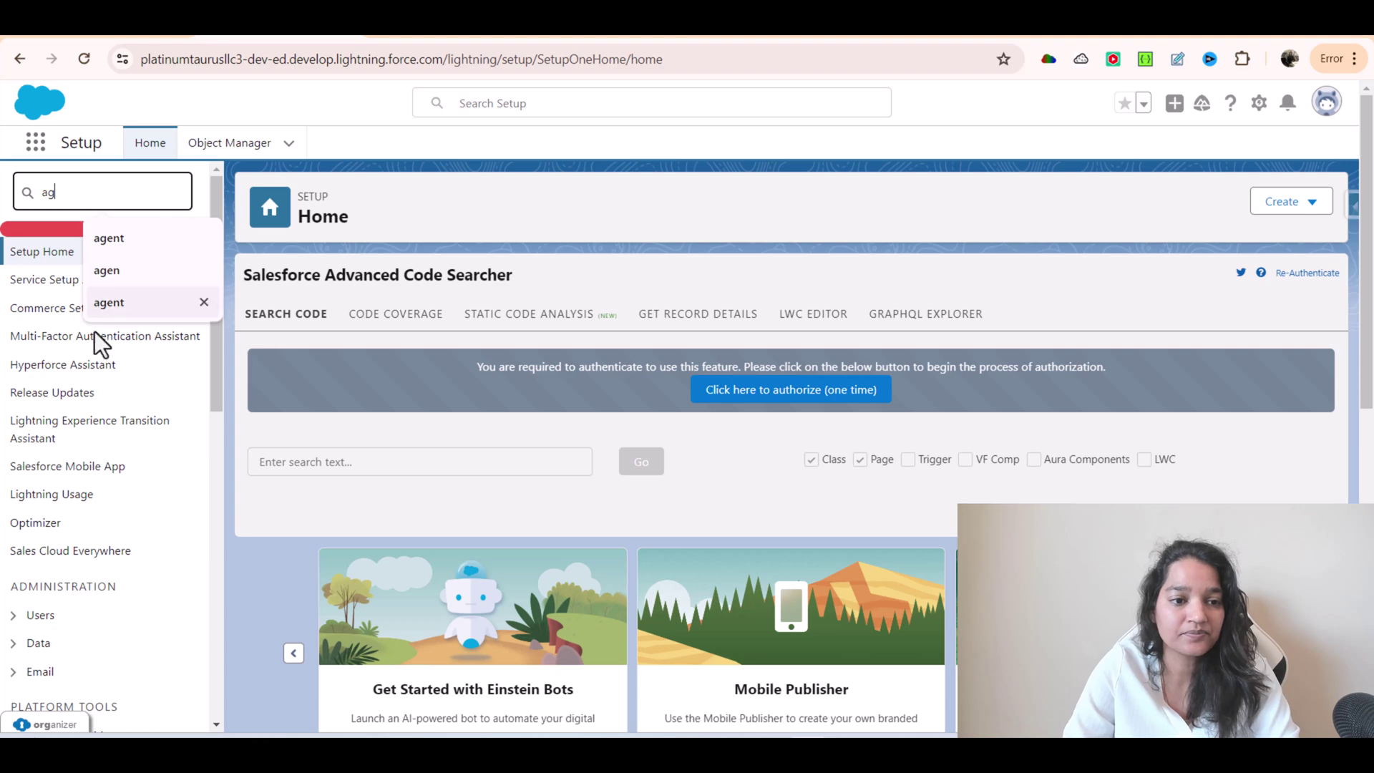
type("ent")
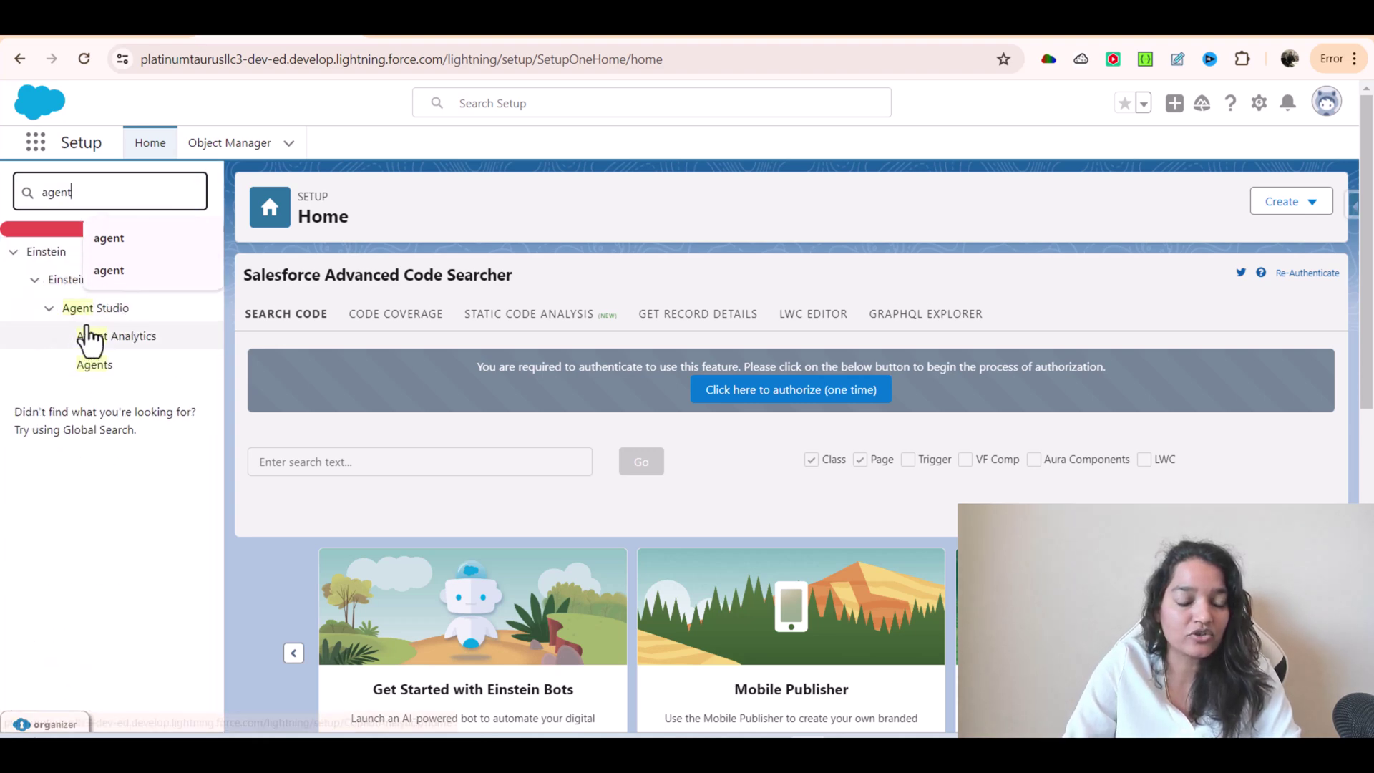
left_click(100, 366)
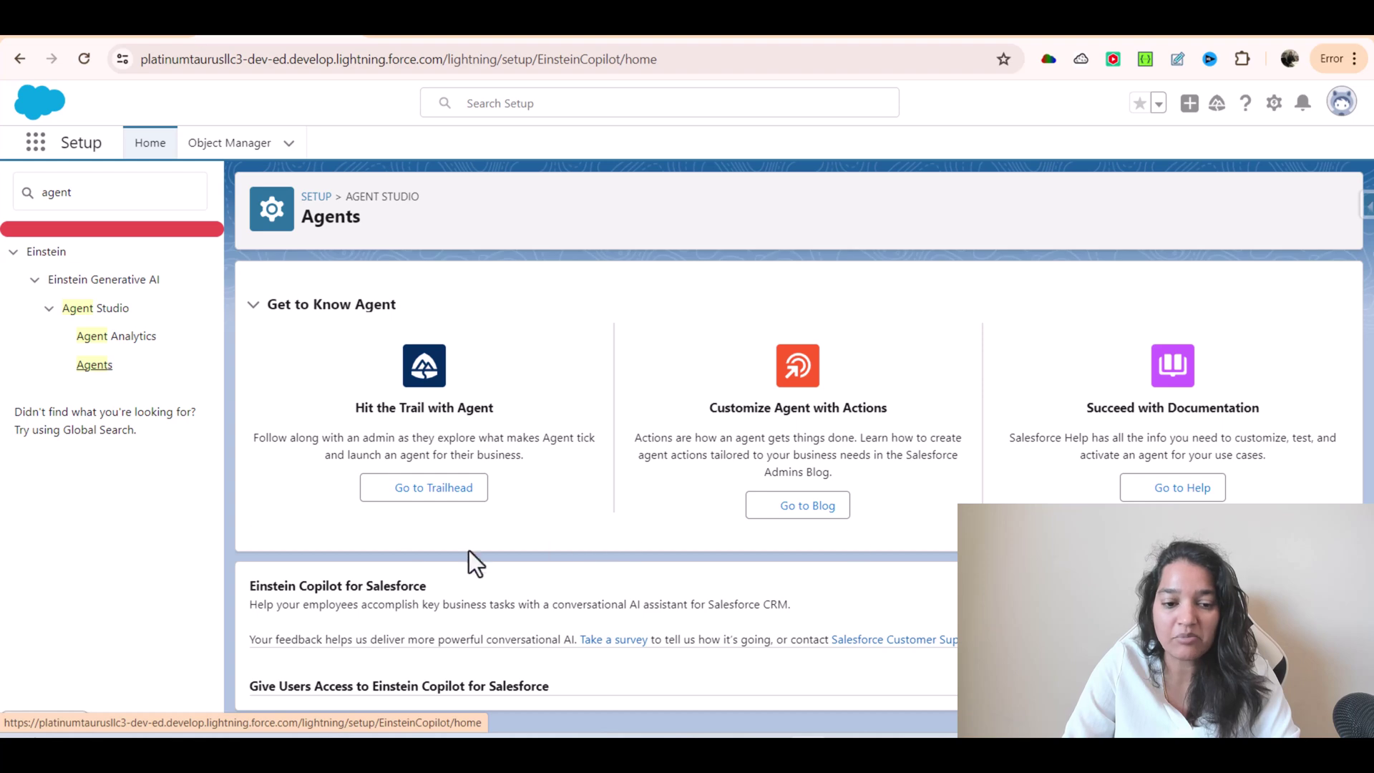
Turn on Einstein Copilot for Salesforce on the Agents page.
left_click_drag(257, 592, 428, 586)
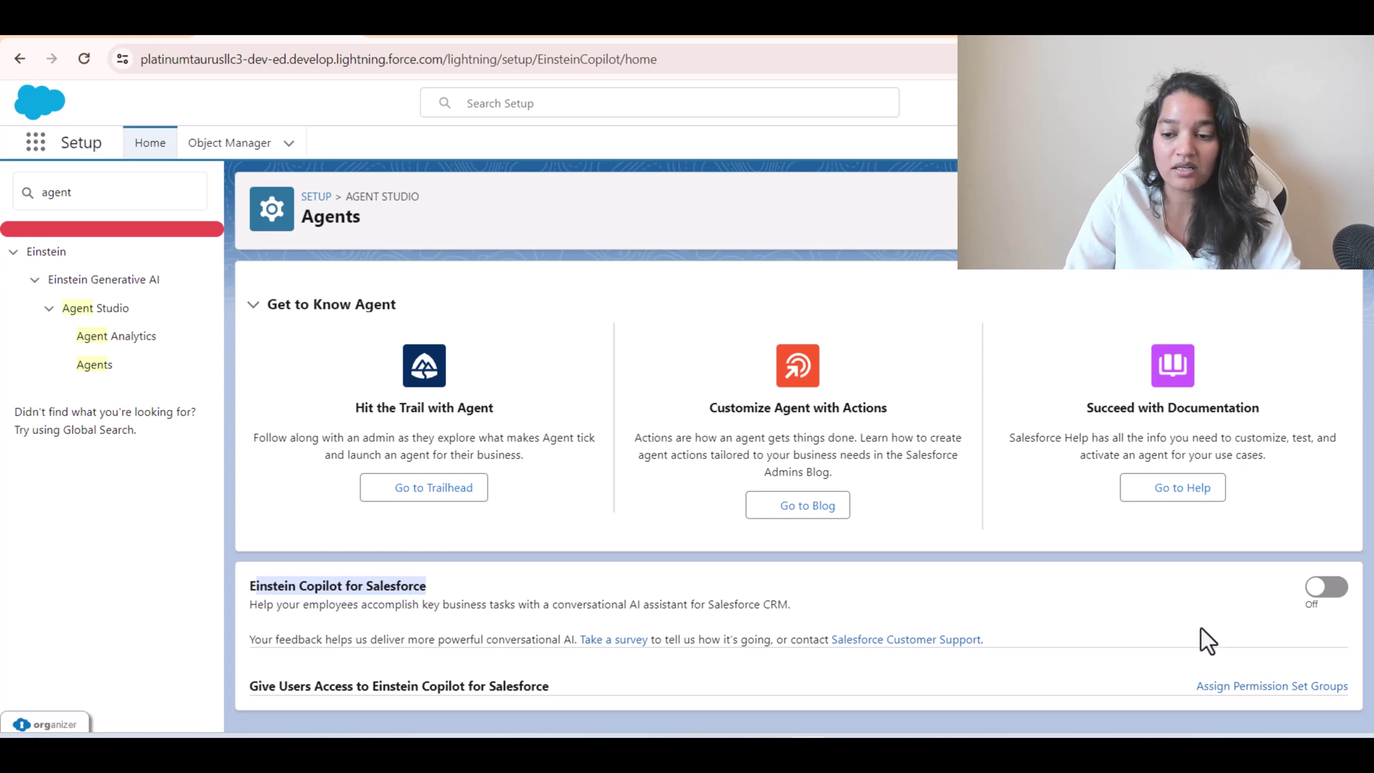
left_click(1320, 591)
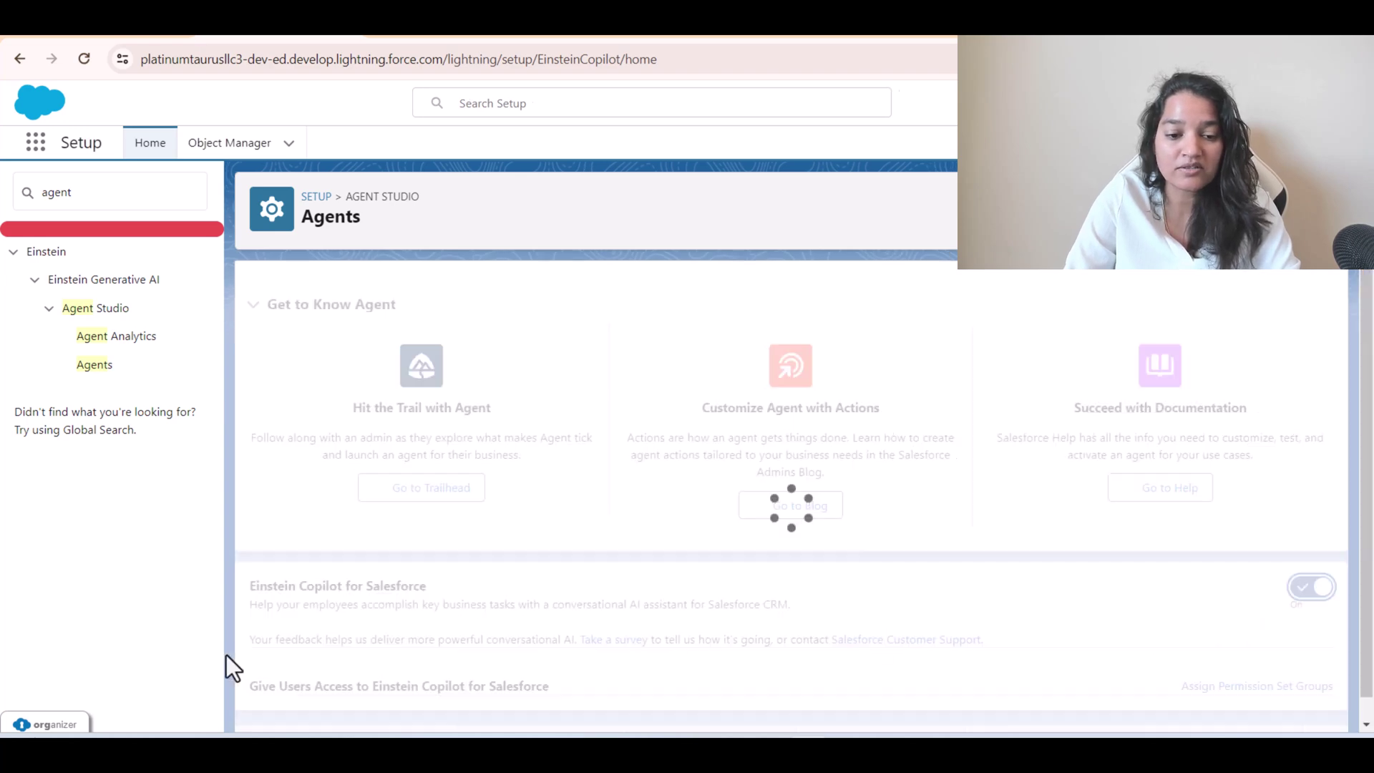
left_click_drag(250, 605, 803, 619)
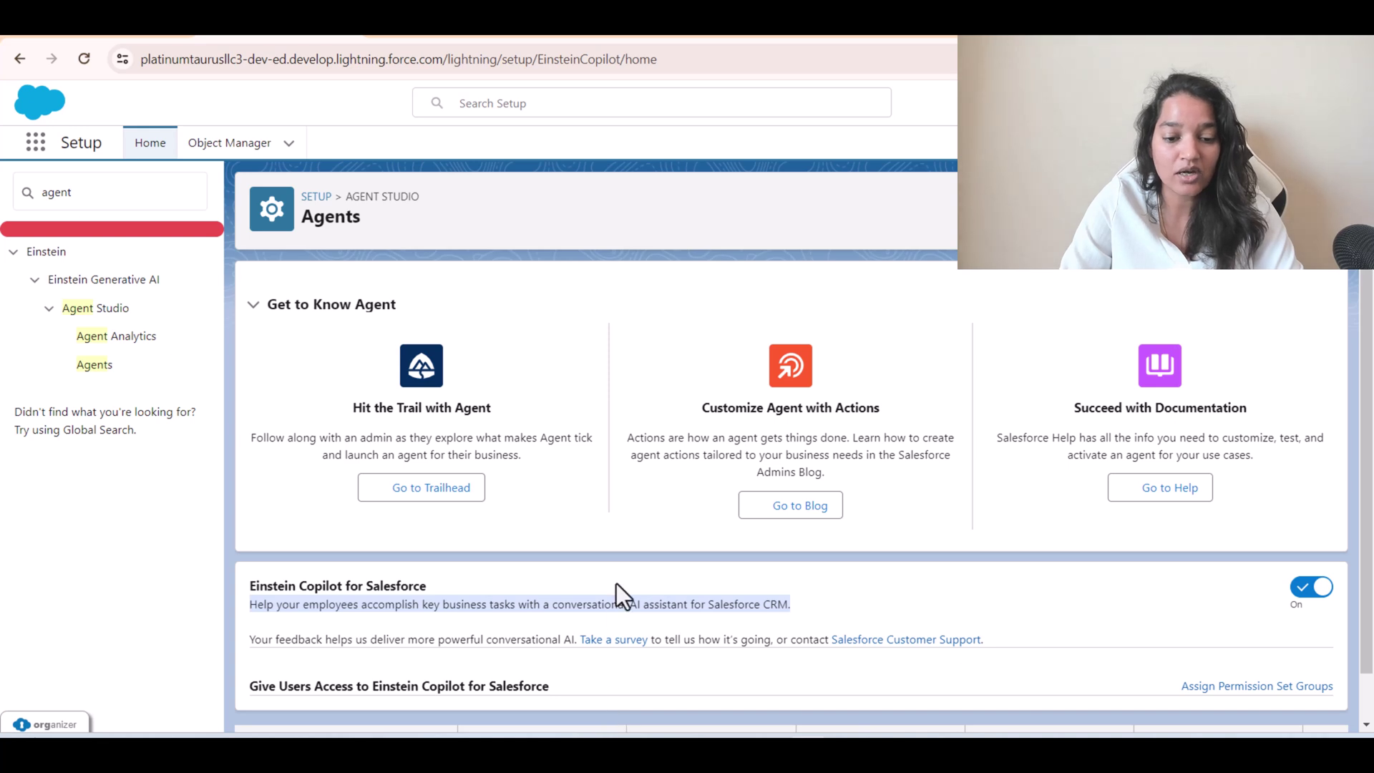
Open the details of the Einstein Copilot agent from the agents list.
scroll(423, 681, "down", 1)
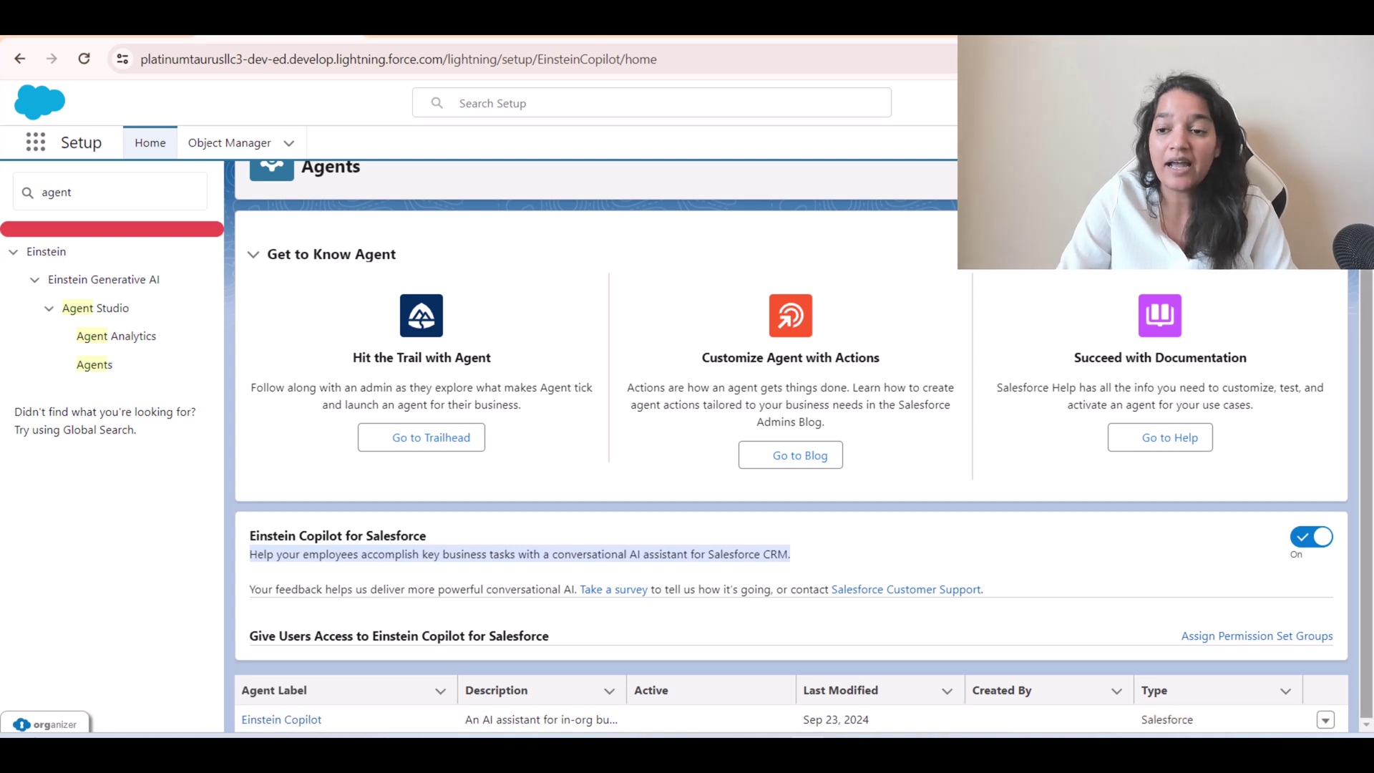
scroll(1209, 282, "up", 1)
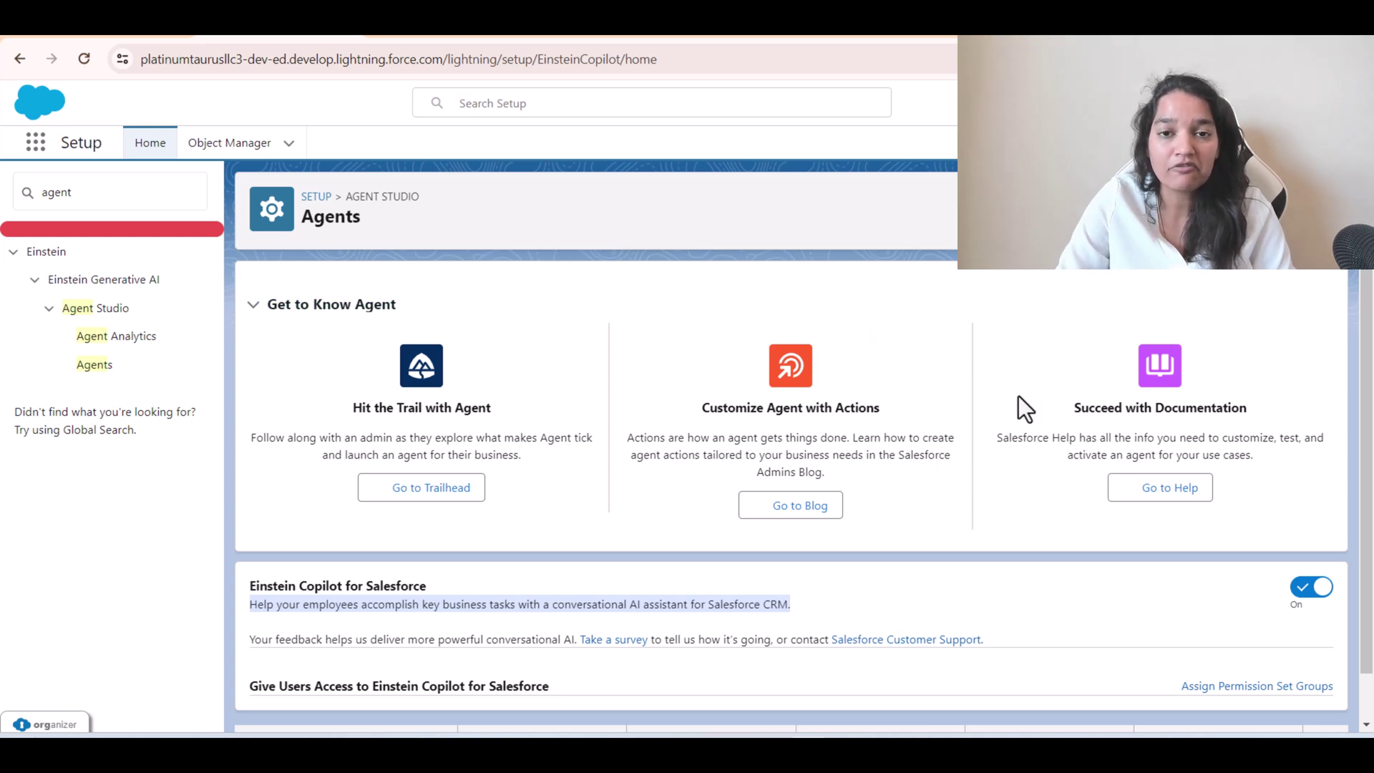
scroll(491, 652, "down", 1)
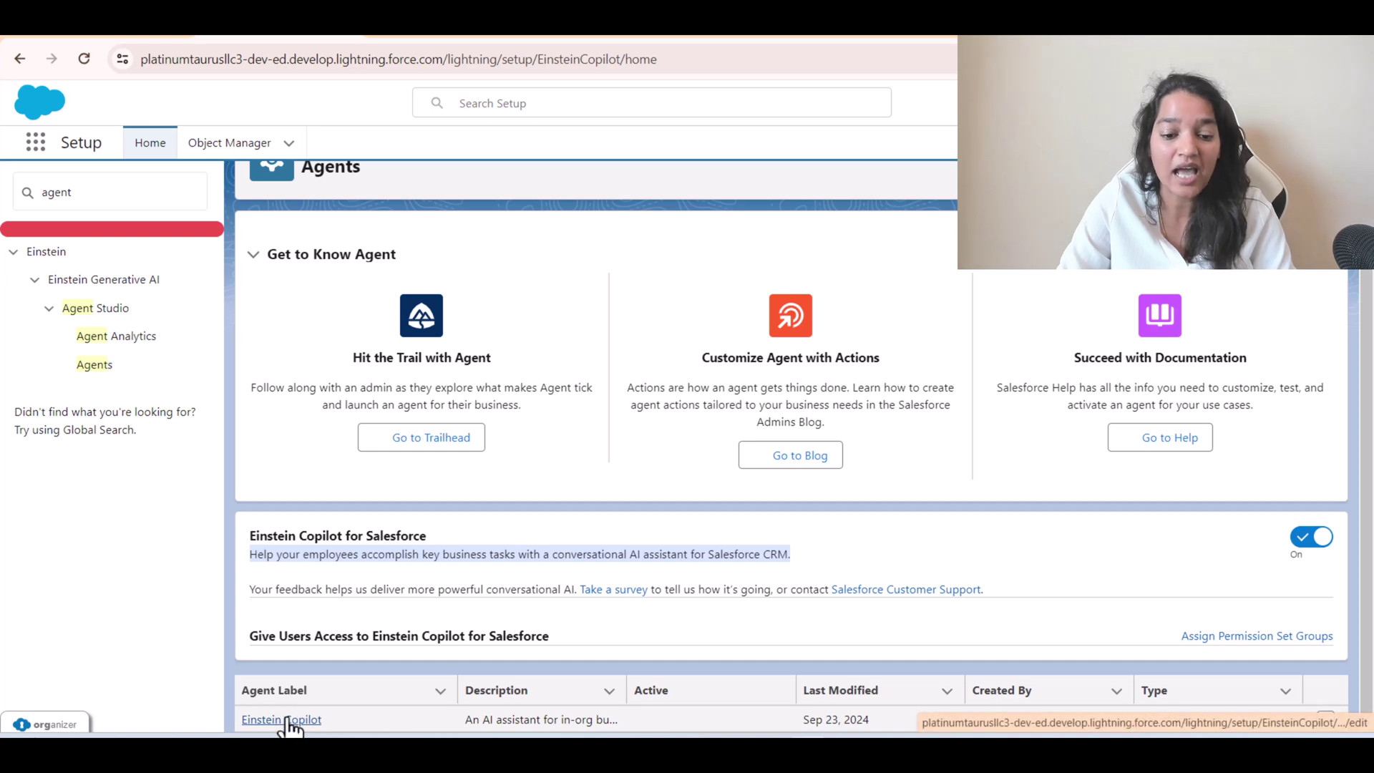
left_click(275, 721)
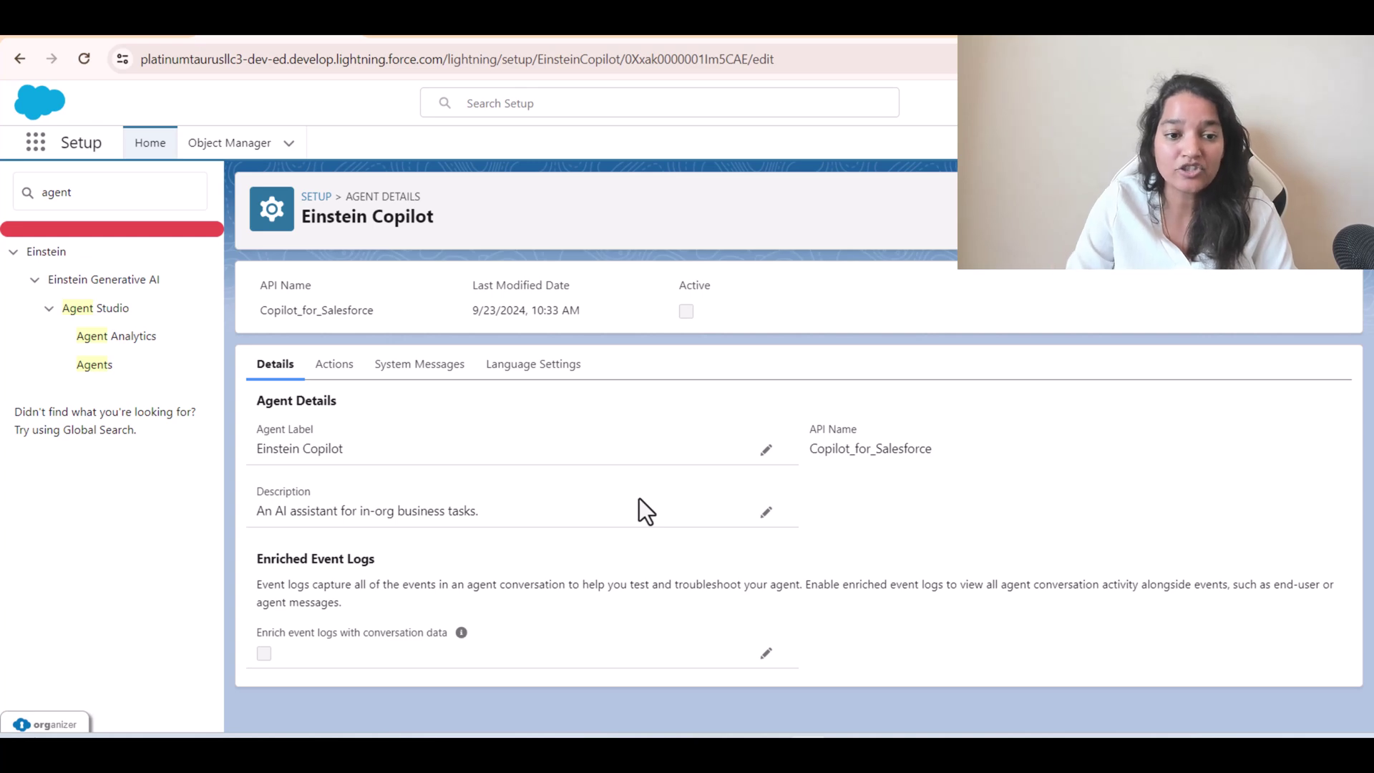
Show the actions assigned to the Einstein Copilot agent, widen the Agent Action Label column and examine the first action names.
left_click(338, 374)
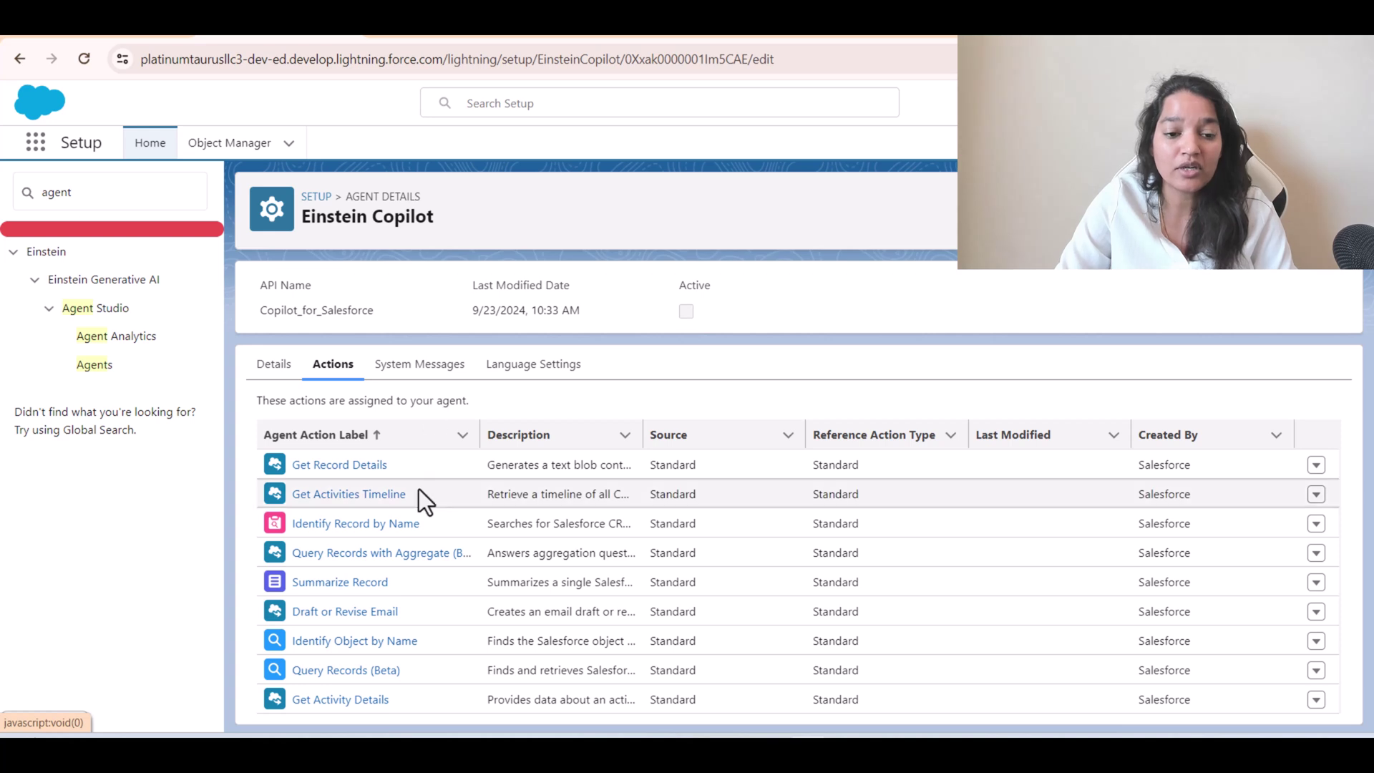
left_click_drag(471, 402, 231, 403)
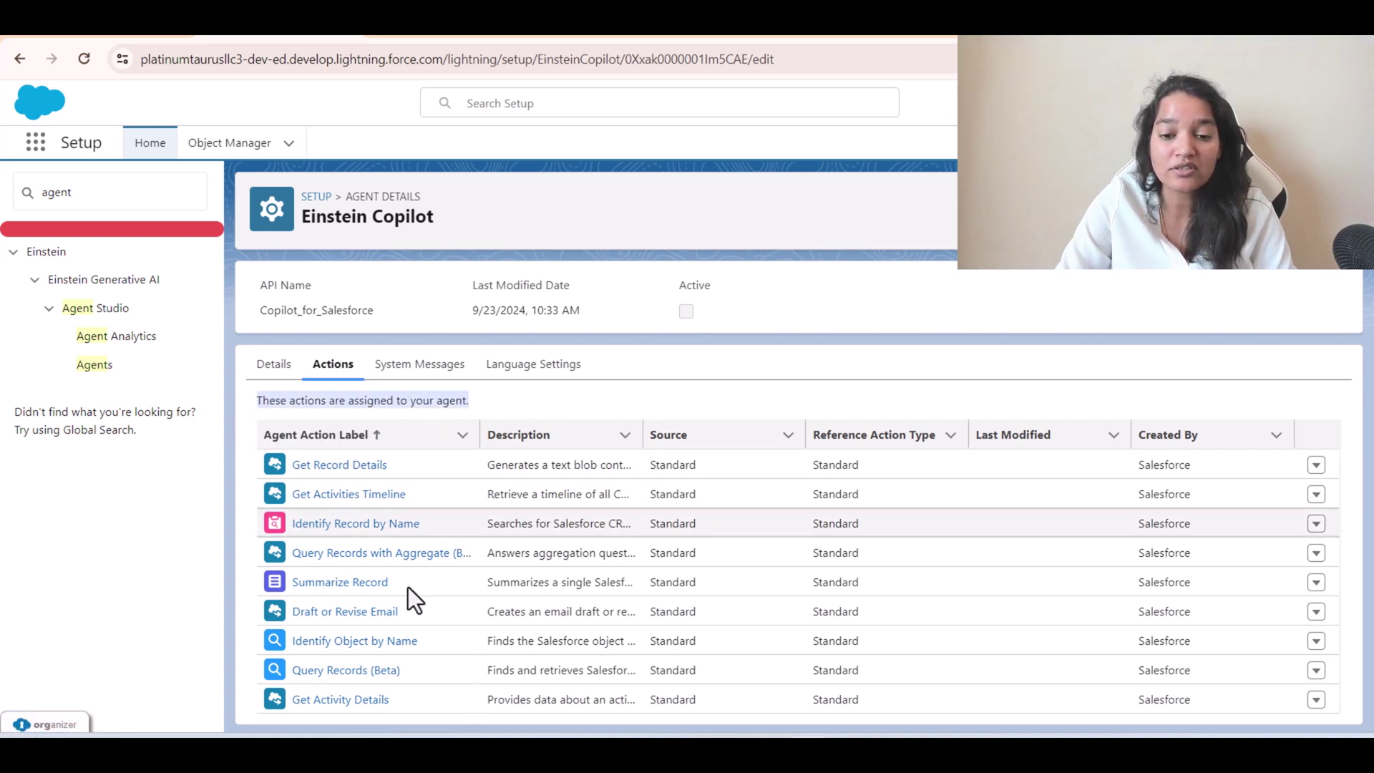
left_click_drag(477, 436, 599, 434)
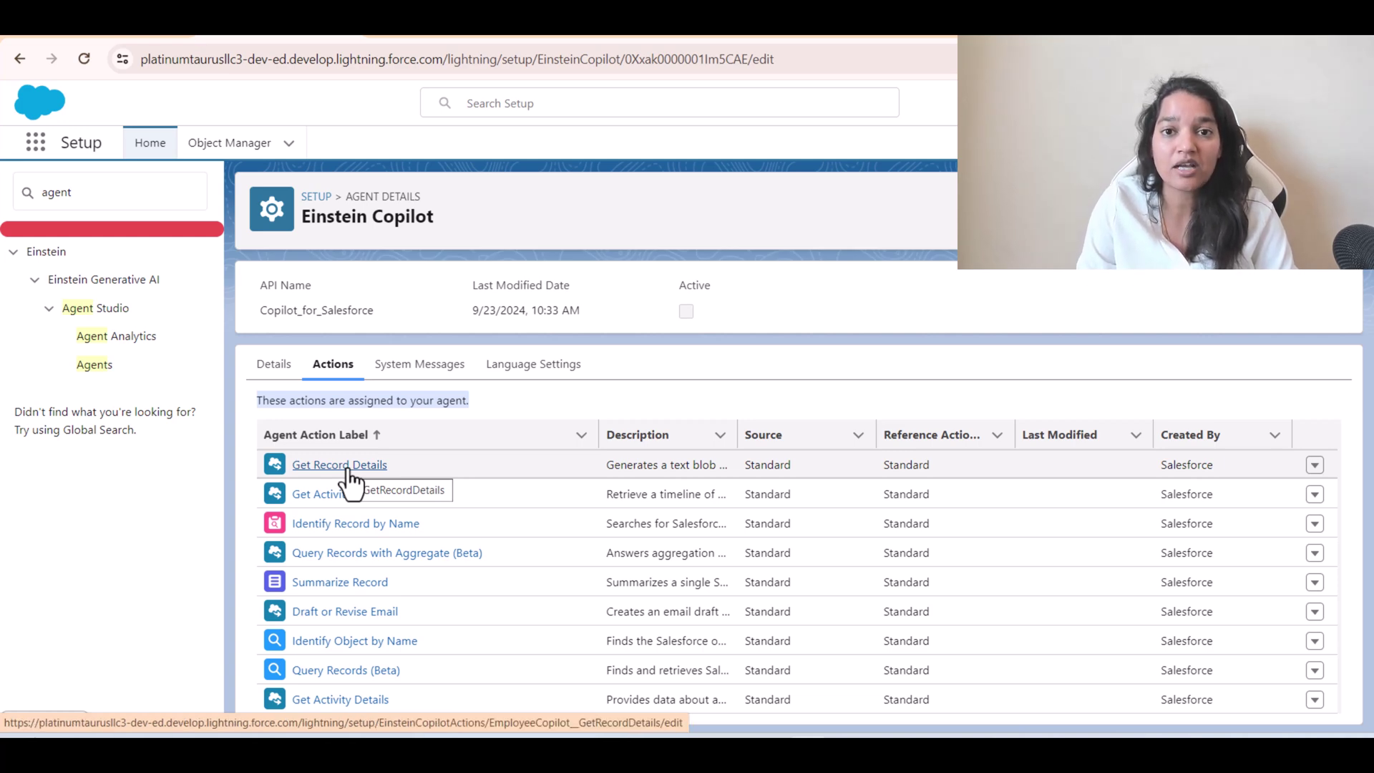
left_click_drag(401, 467, 285, 467)
left_click(282, 465)
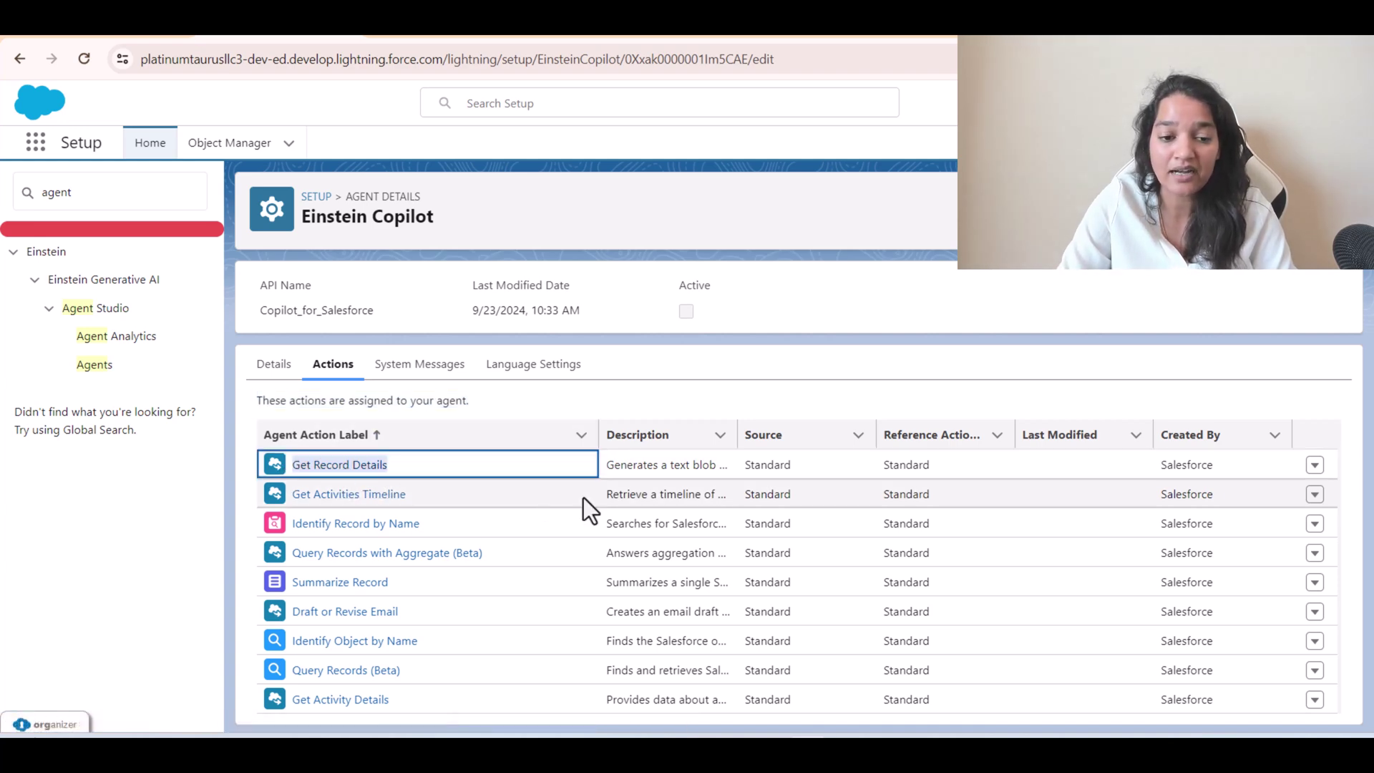
left_click_drag(430, 495, 288, 495)
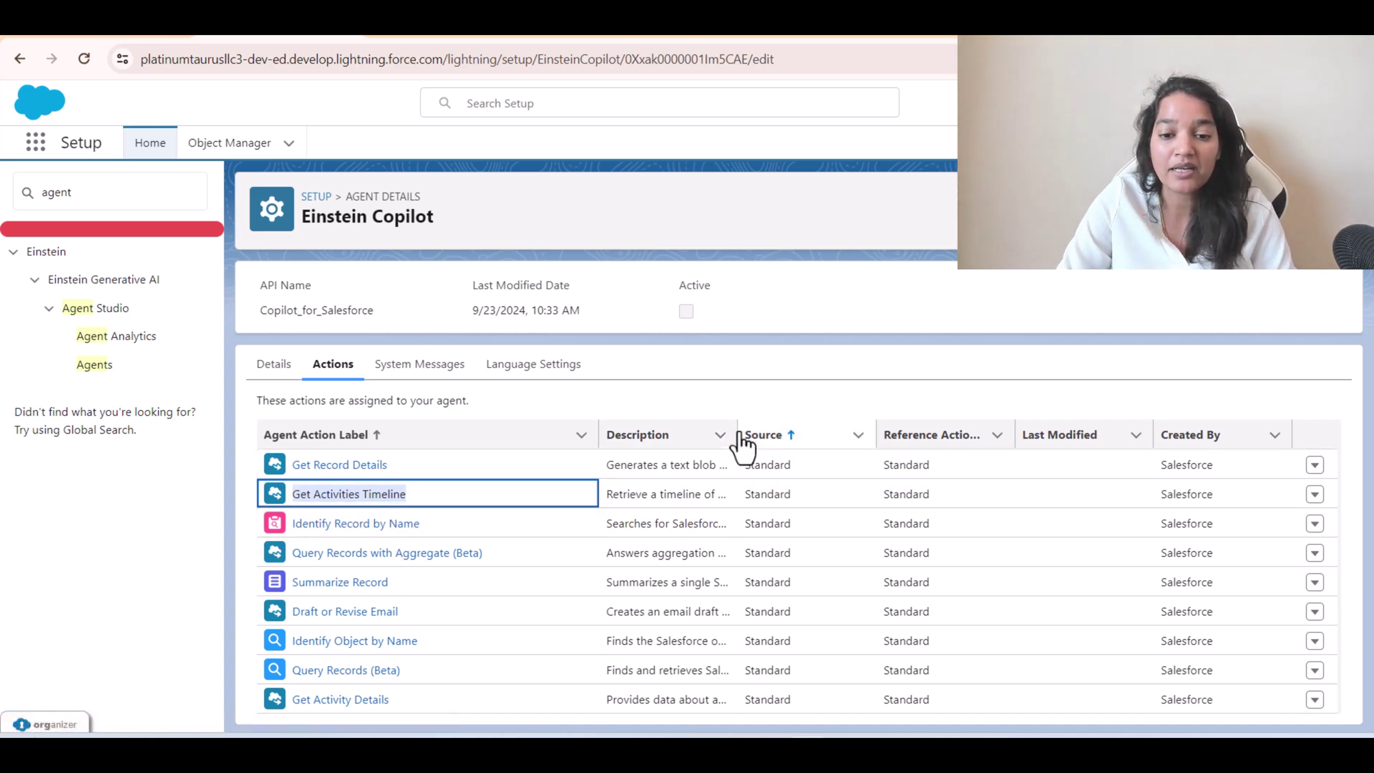
Widen the Description column of the actions list and read the descriptions, including Identify Record by Name and Identify Object by Name.
left_click_drag(739, 434, 932, 437)
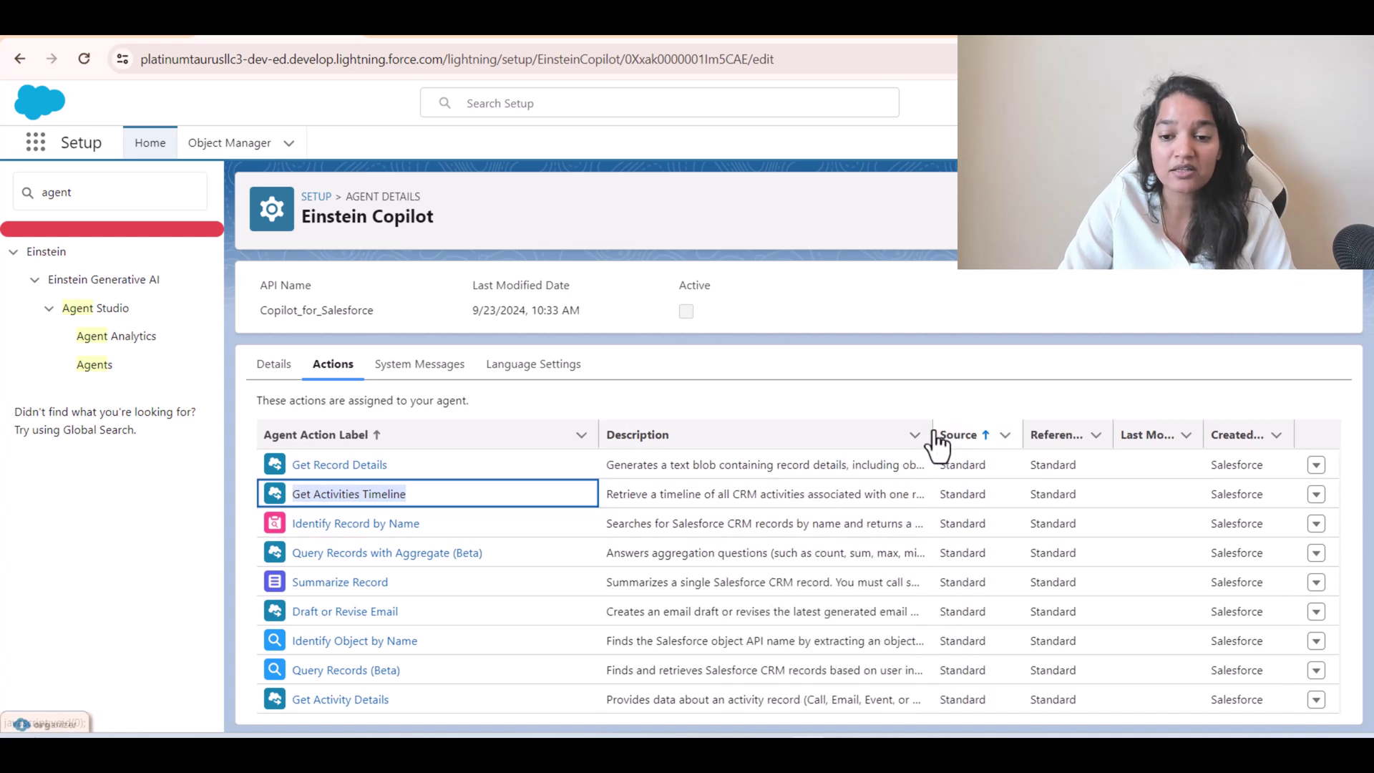
left_click_drag(934, 434, 1200, 437)
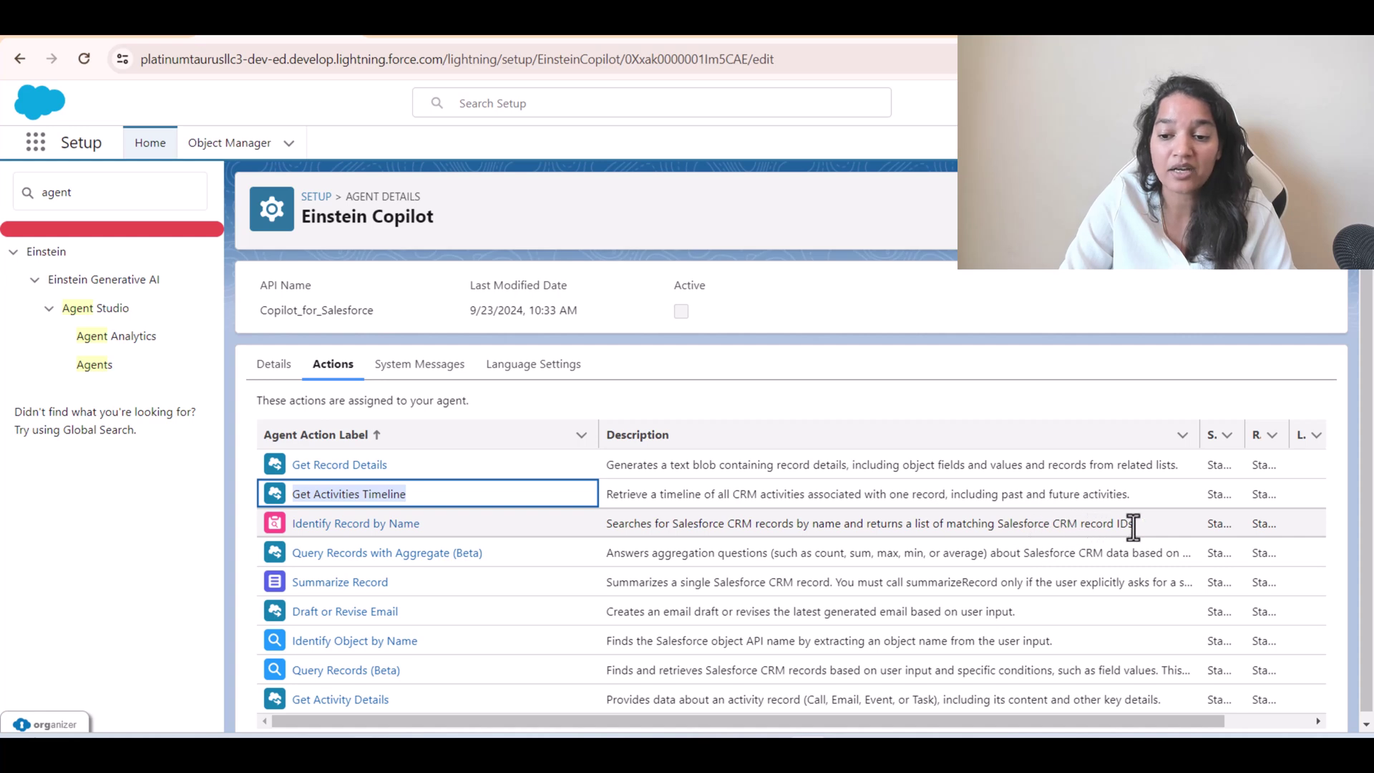
left_click_drag(1142, 526, 603, 530)
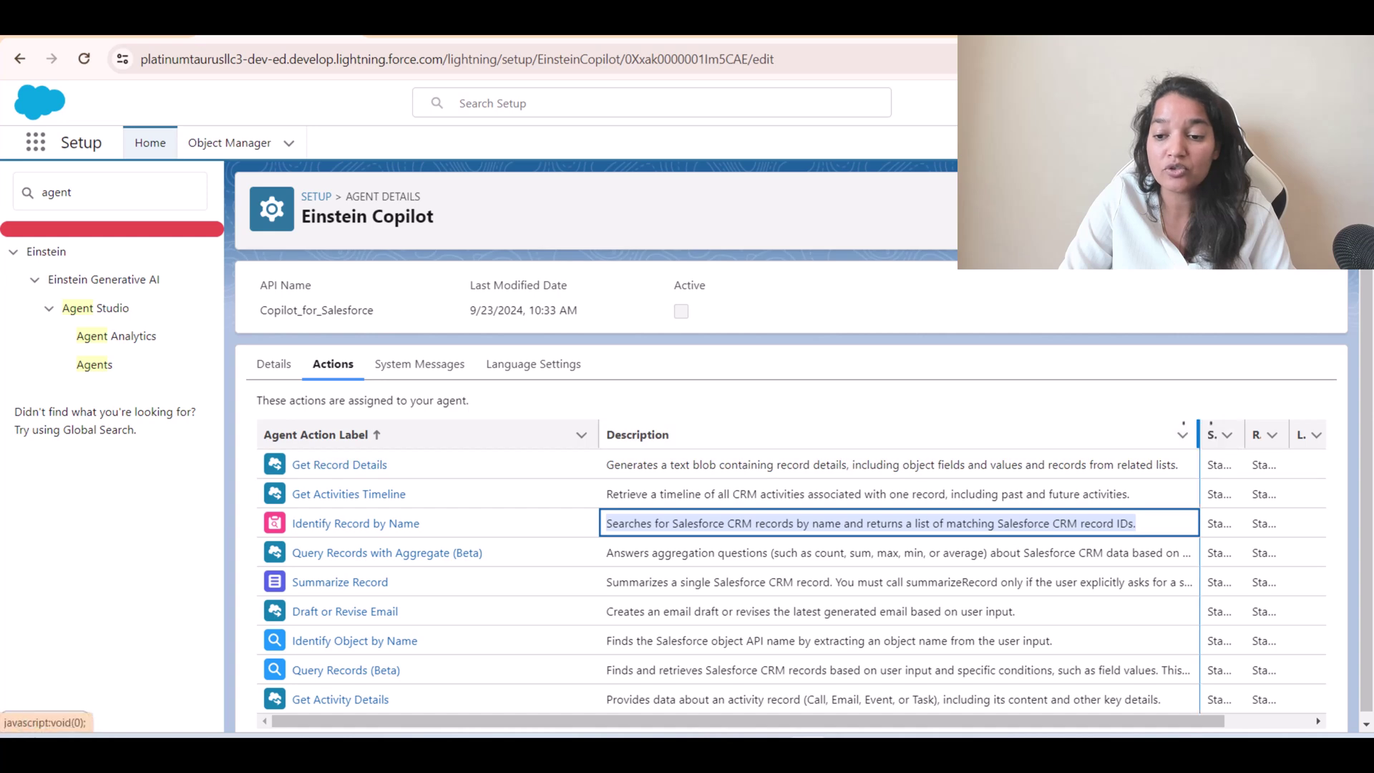
left_click_drag(1205, 434, 1268, 437)
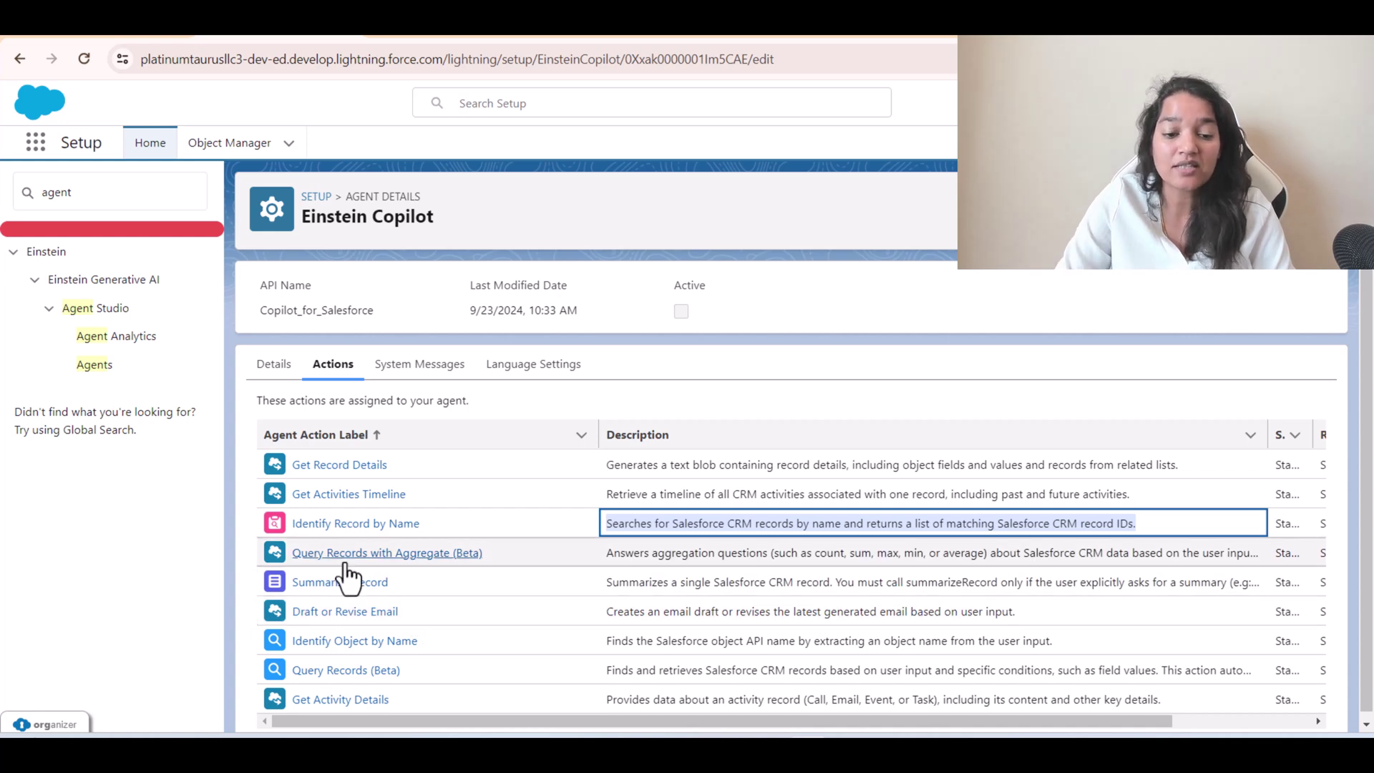
scroll(440, 628, "down", 1)
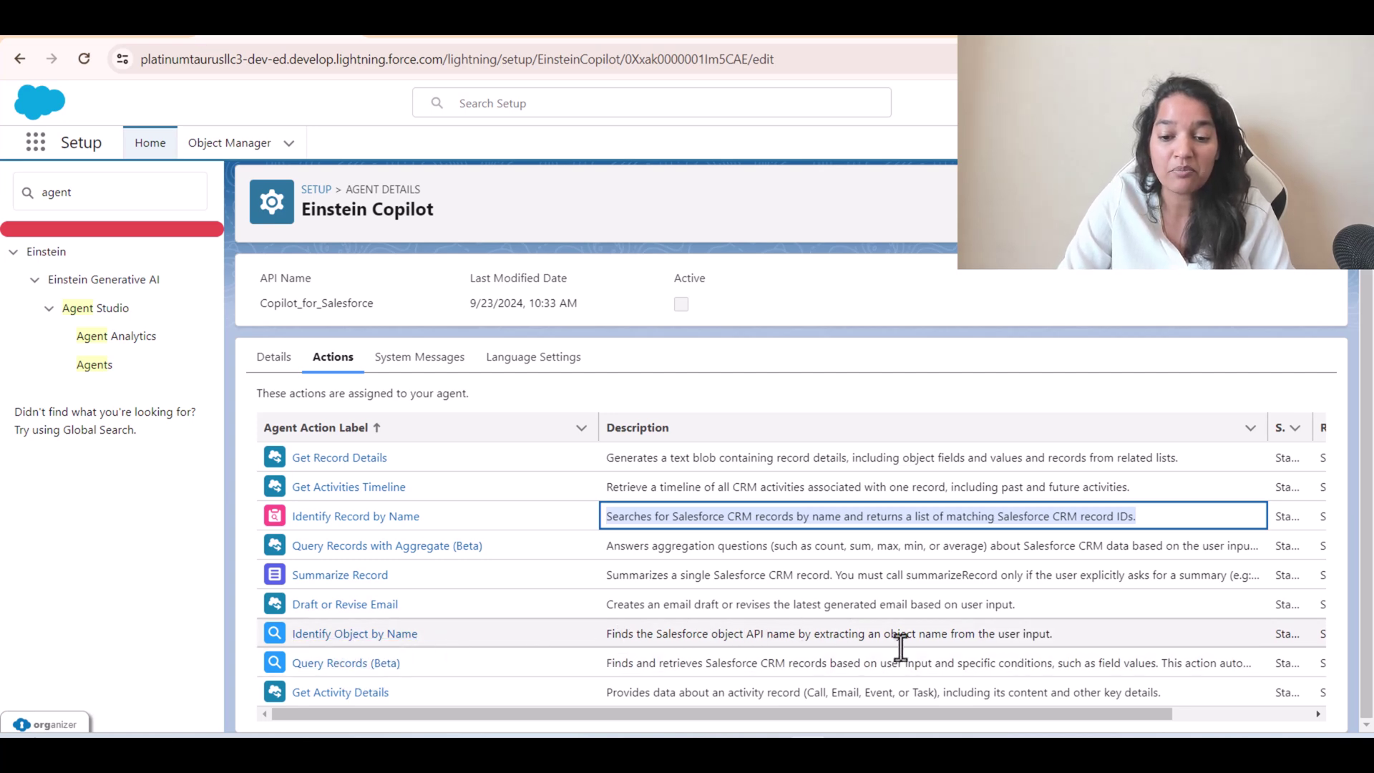
left_click_drag(1058, 634, 605, 640)
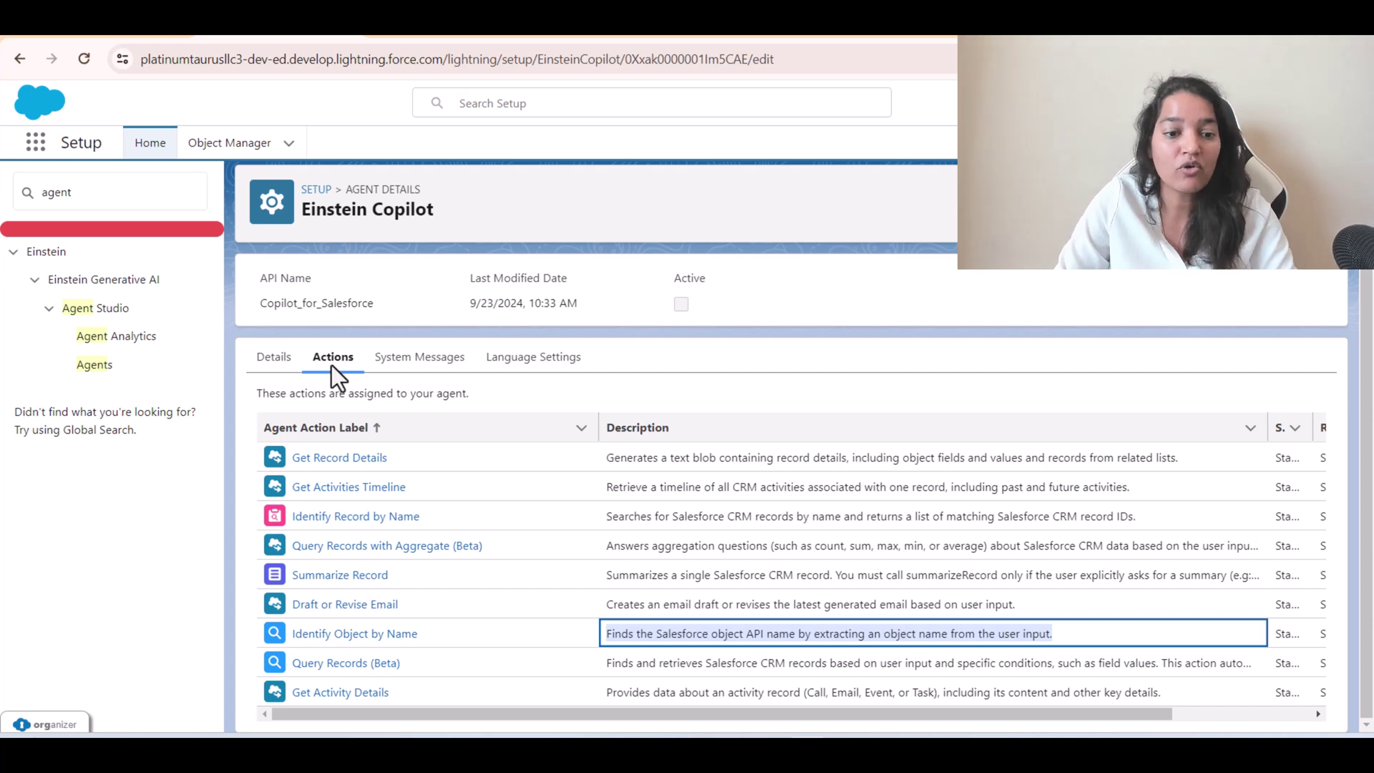
Return to the Einstein Copilot agent's general details and open the agent in Agent Builder.
left_click(270, 366)
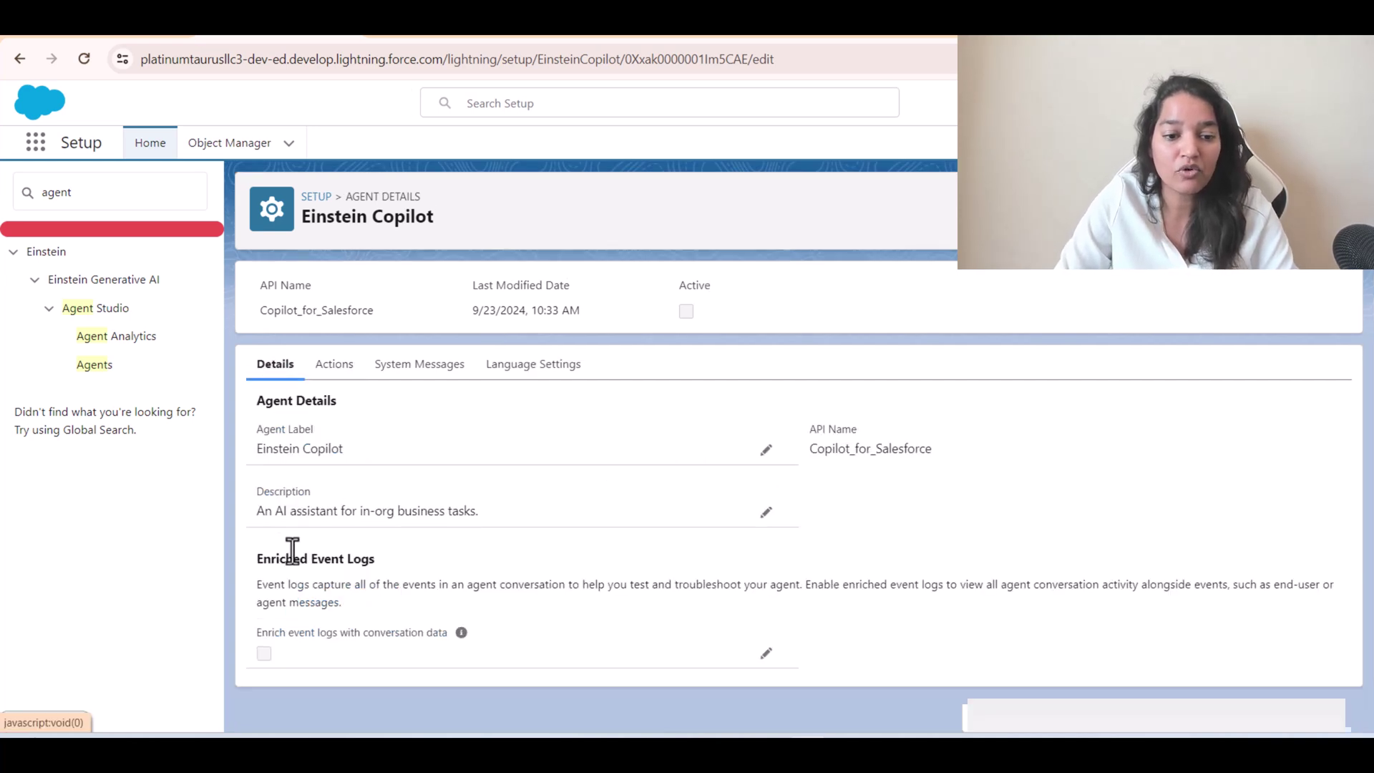
left_click(1277, 204)
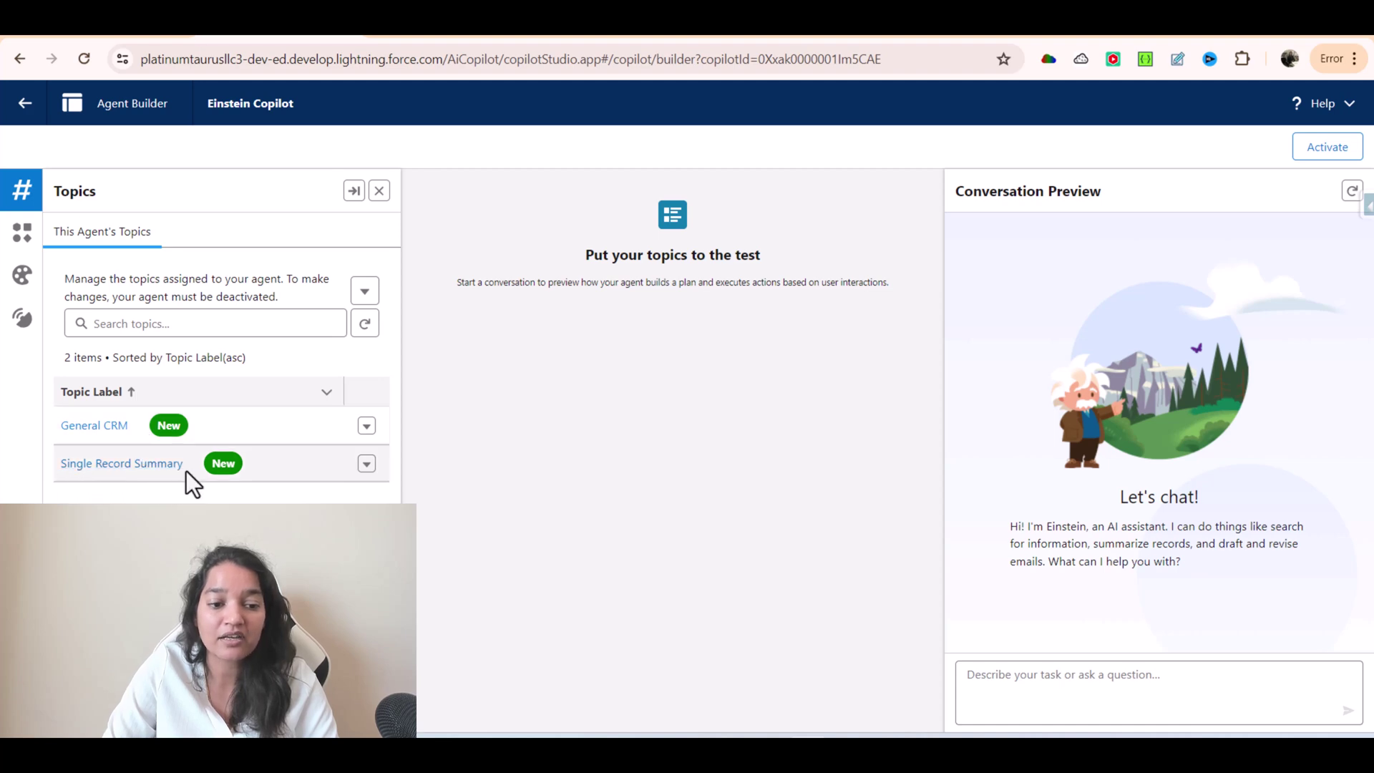
Review the General CRM topic's configuration, instructions and assigned actions, and return to the topics list.
left_click(91, 427)
scroll(333, 397, "down", 5)
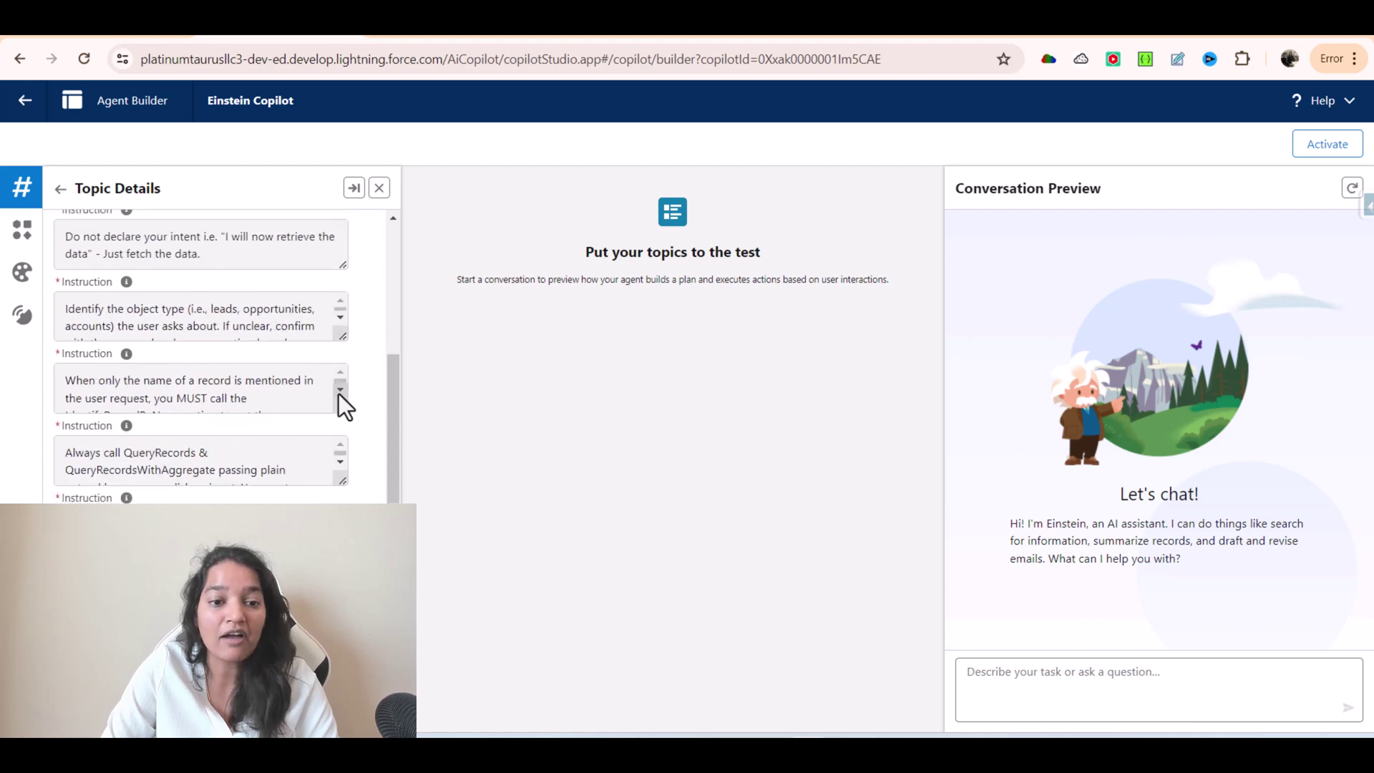
scroll(338, 394, "up", 10)
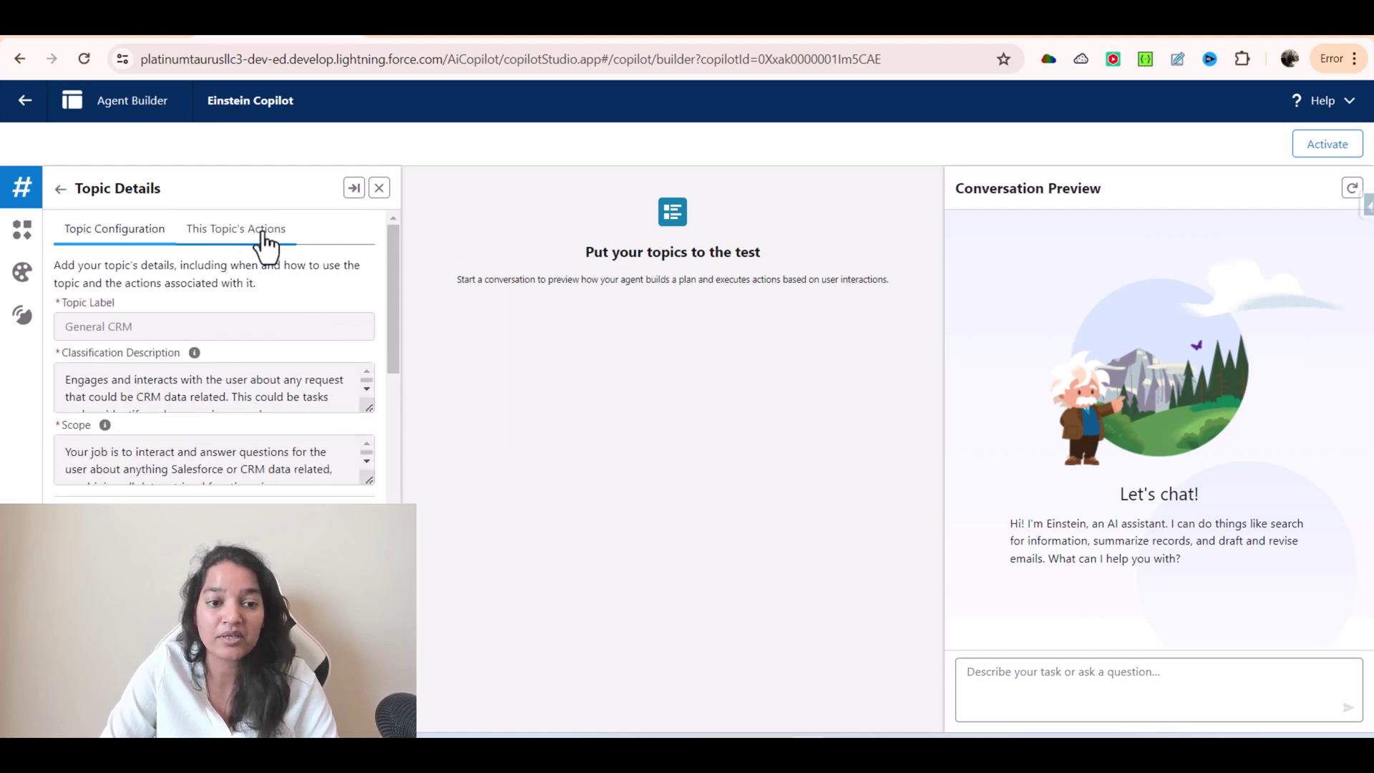
left_click(266, 243)
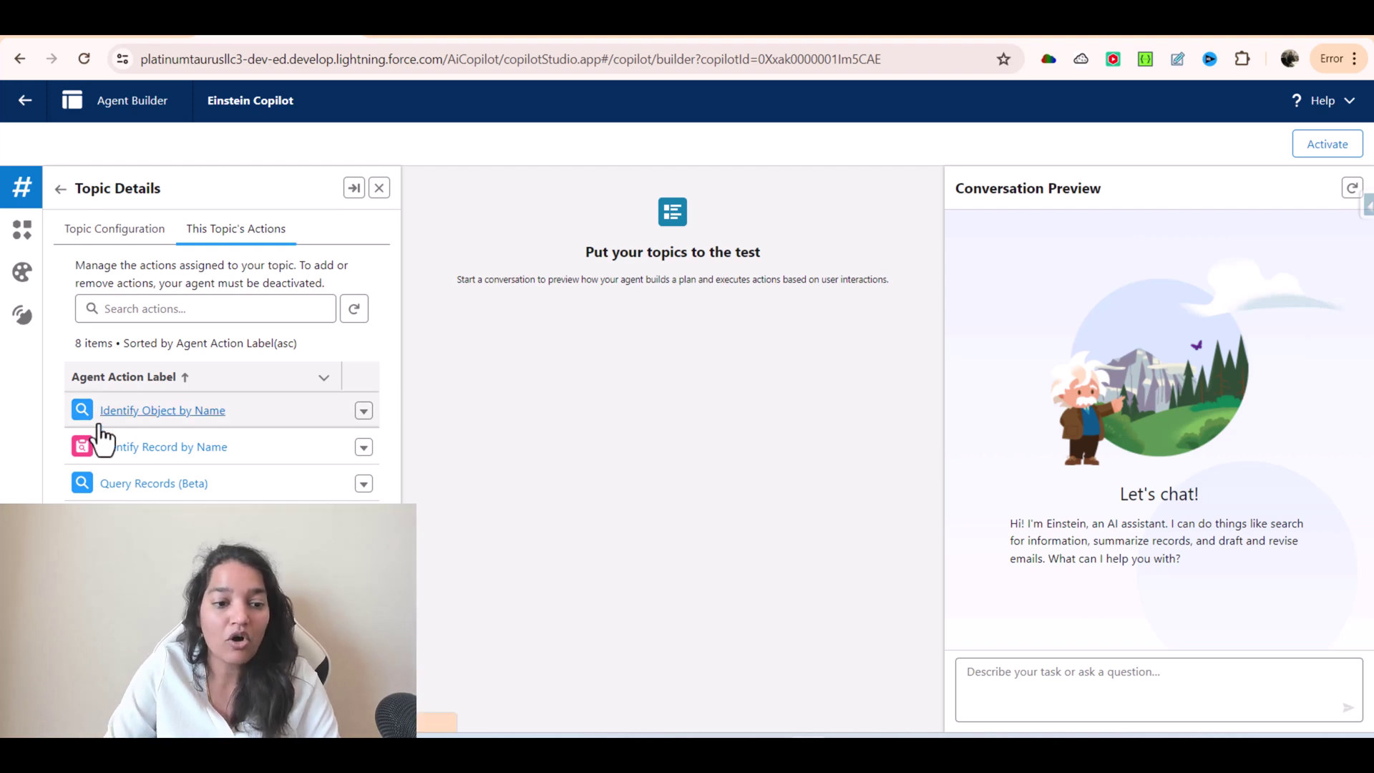
left_click(61, 190)
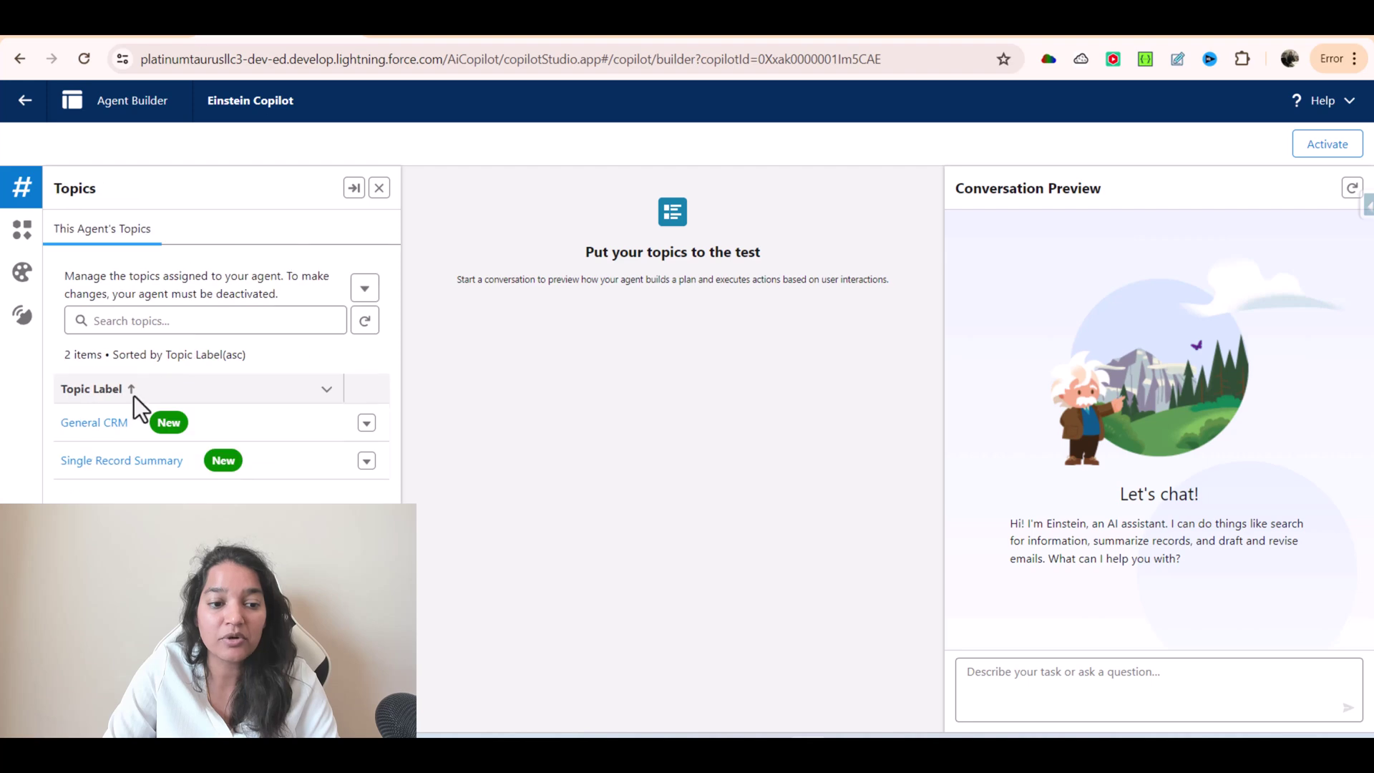
Review the Single Record Summary topic's configuration and assigned actions, and return to the topics list.
left_click(96, 466)
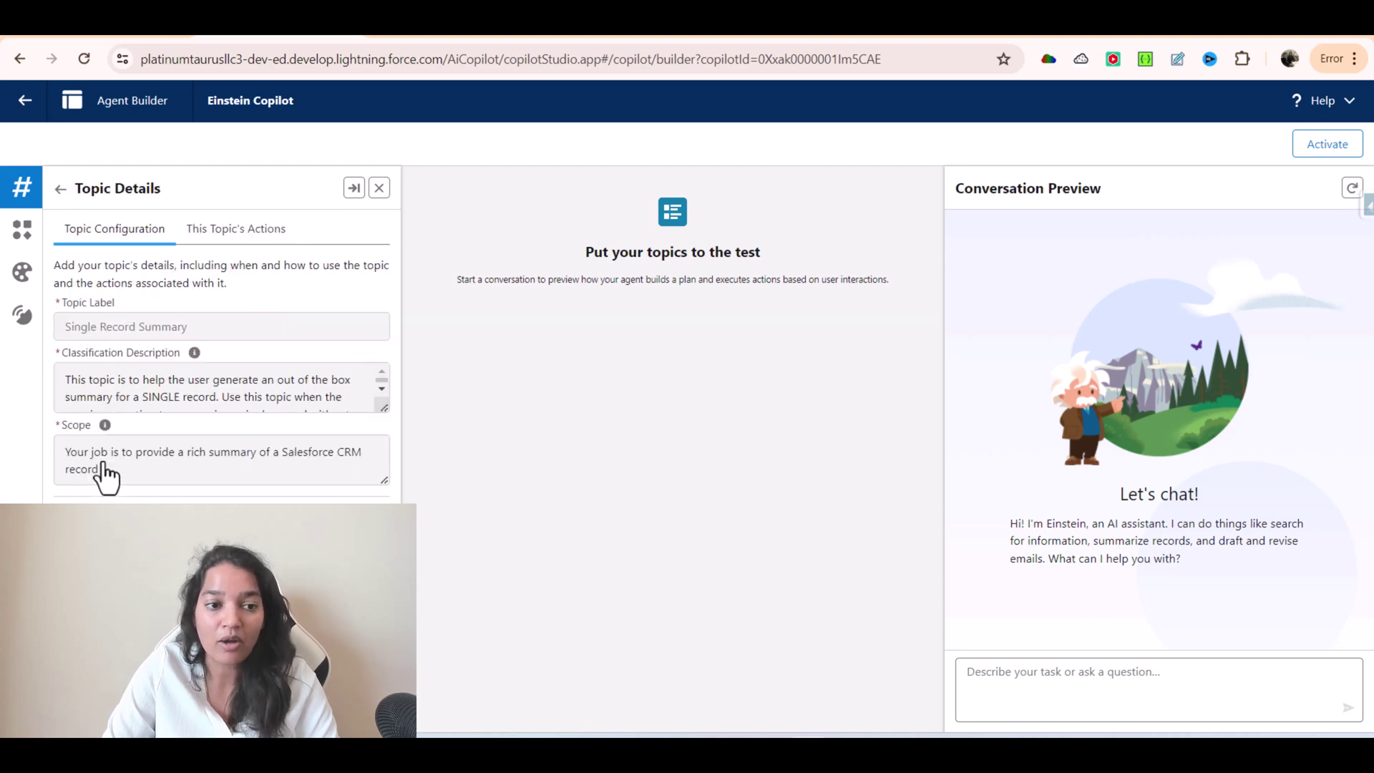
left_click(247, 234)
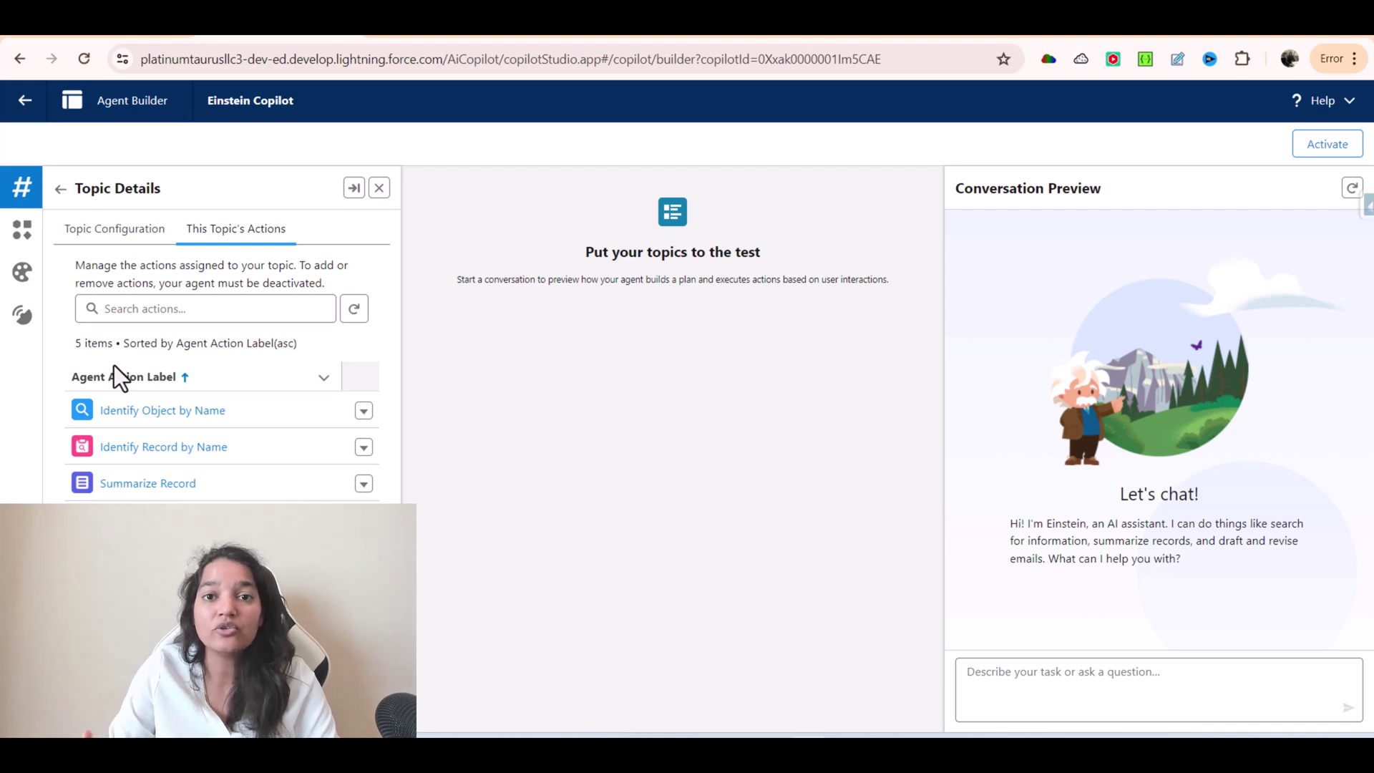
left_click(61, 188)
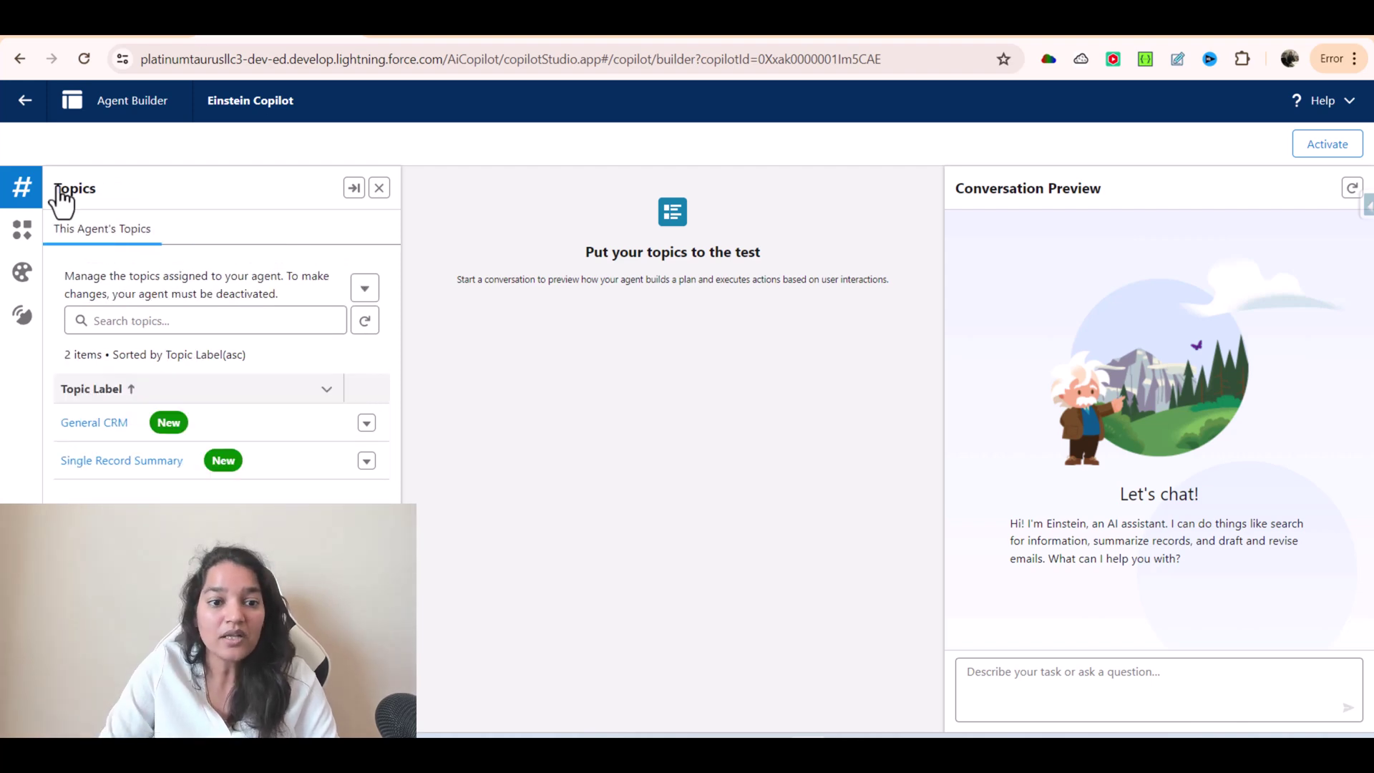
Leave Agent Builder and reopen the Einstein Copilot agent's details from the agents list in Setup.
left_click(22, 95)
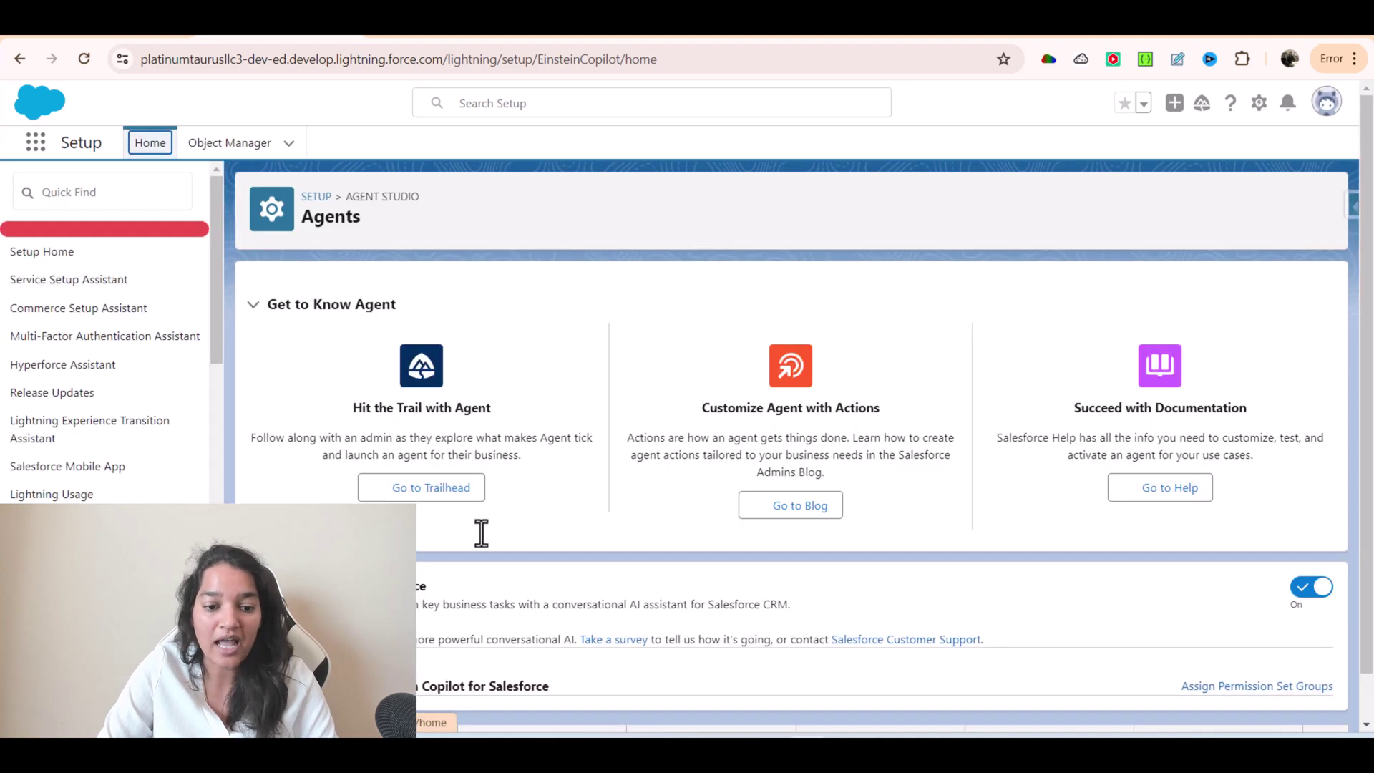
scroll(492, 605, "down", 1)
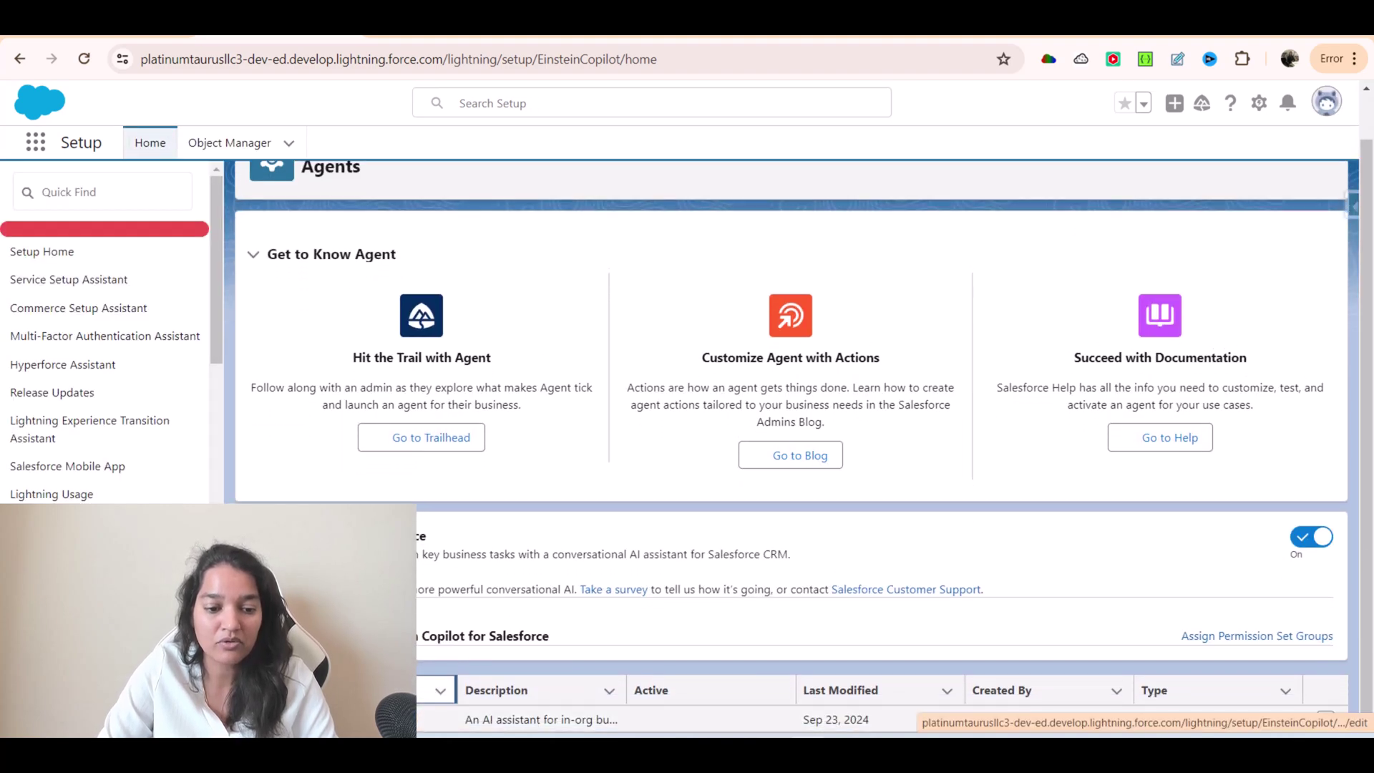
left_click(379, 719)
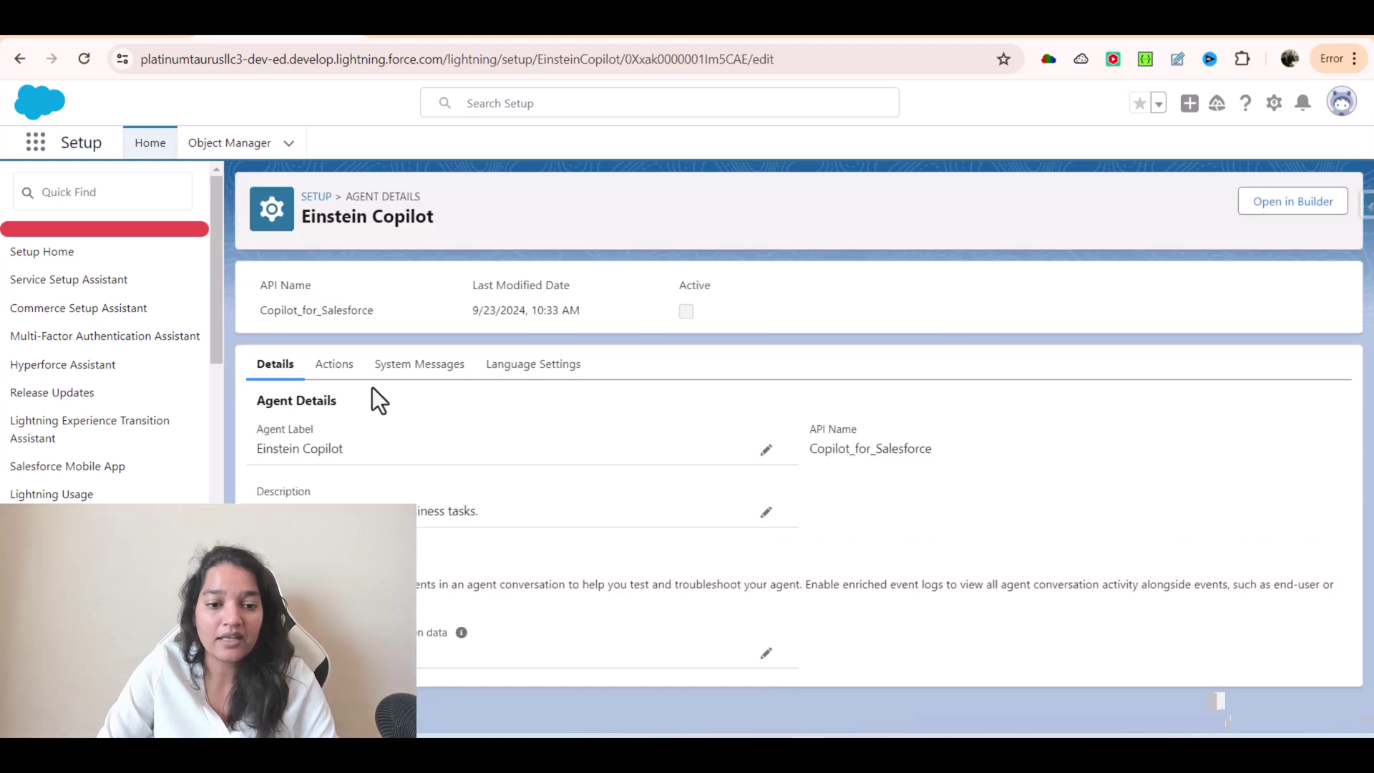
Review the agent's assigned actions and its welcome and error system messages.
left_click(345, 378)
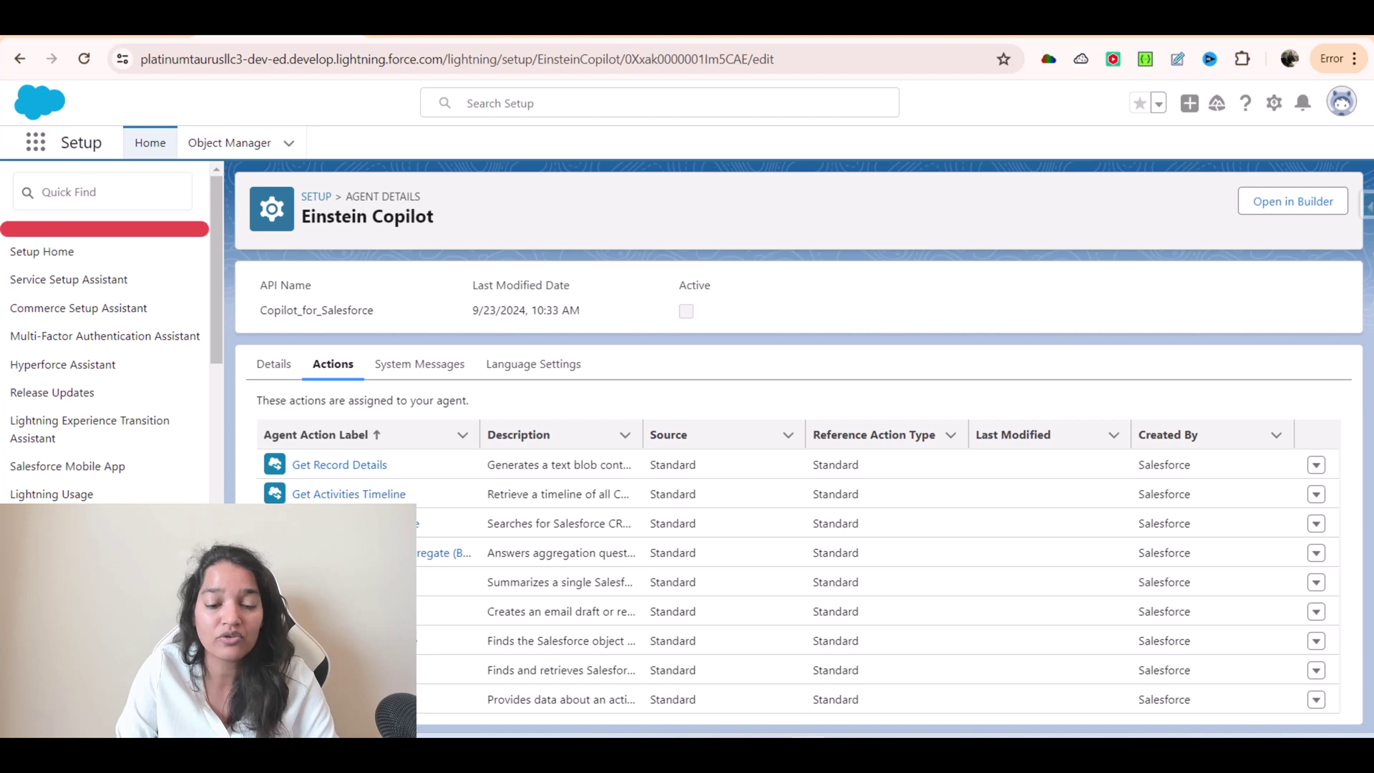
left_click(417, 371)
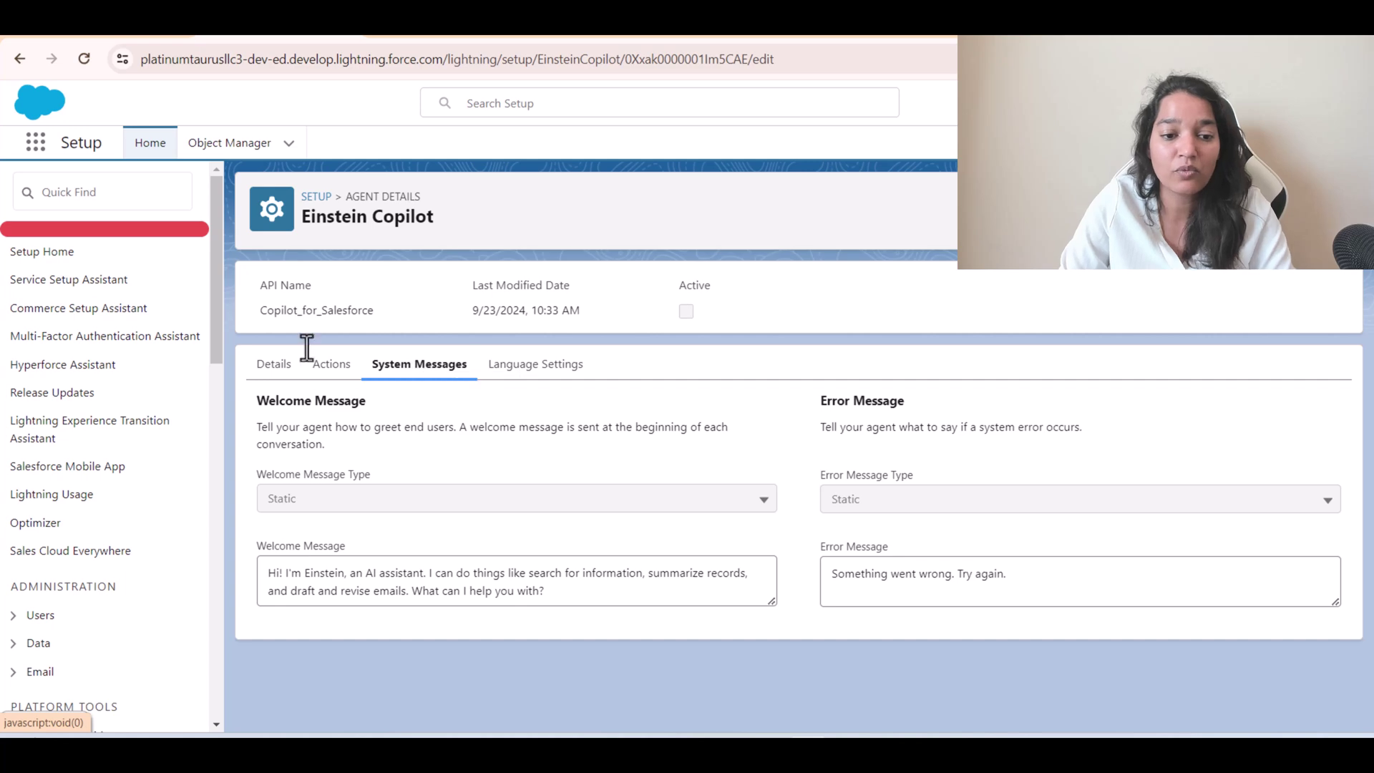
Examine the agent's welcome message text, the error message's purpose and the error message text.
left_click_drag(255, 400, 402, 405)
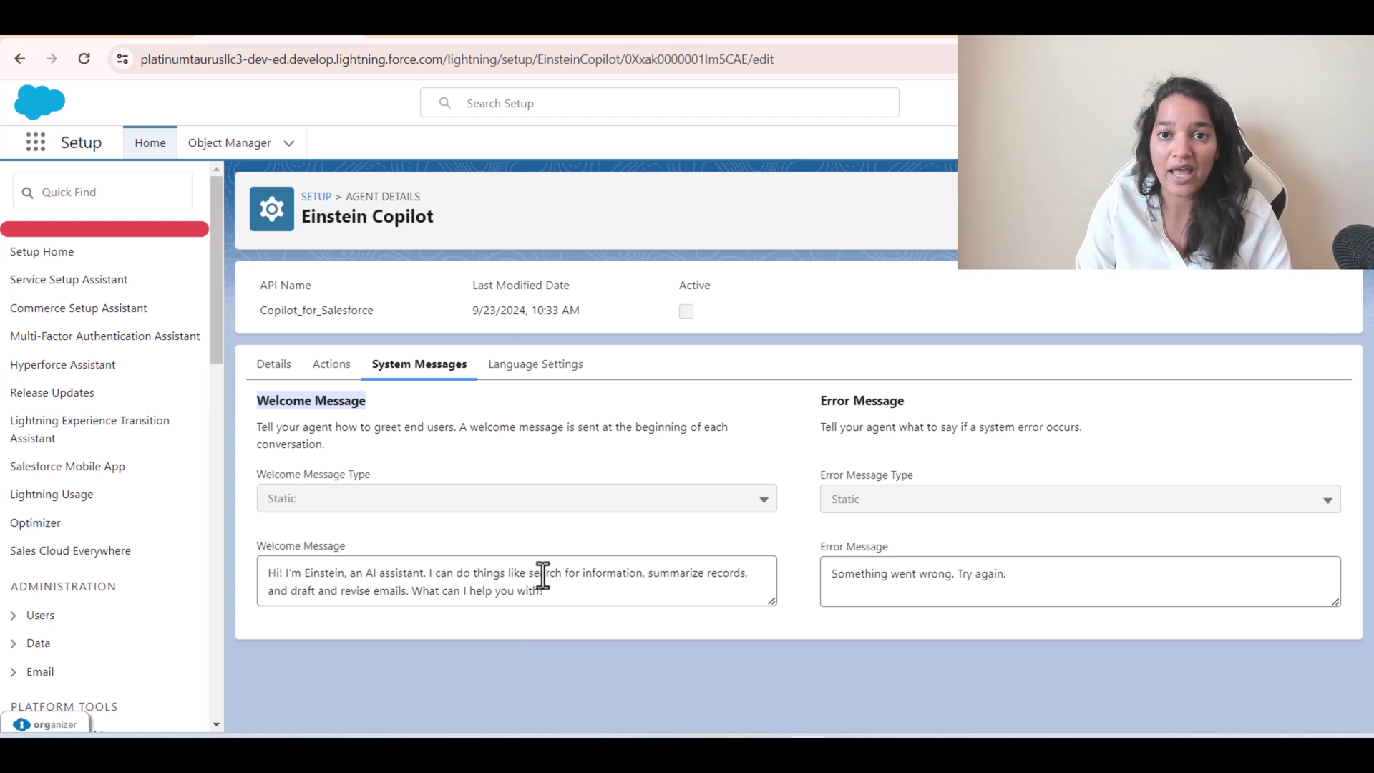
left_click(573, 579)
key("ctrl+a")
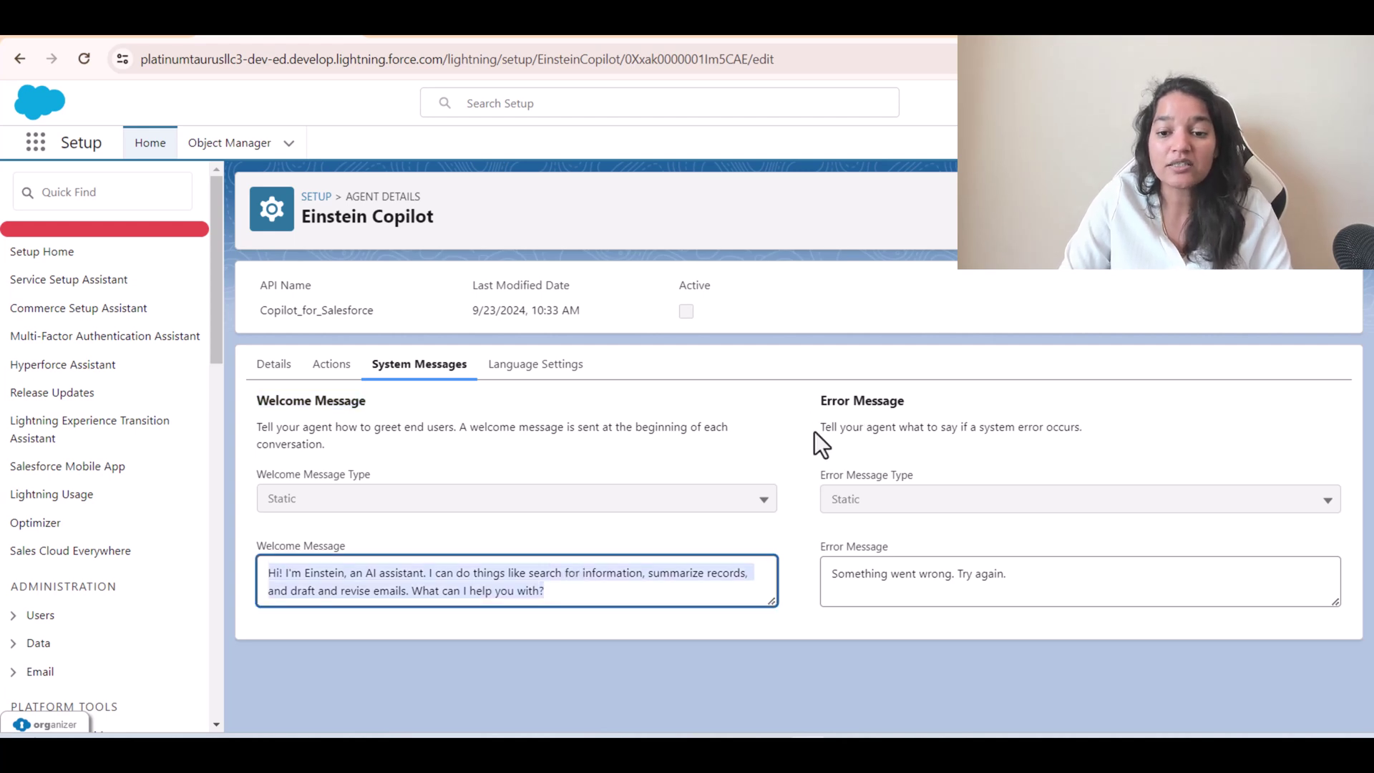
left_click_drag(816, 430, 1084, 432)
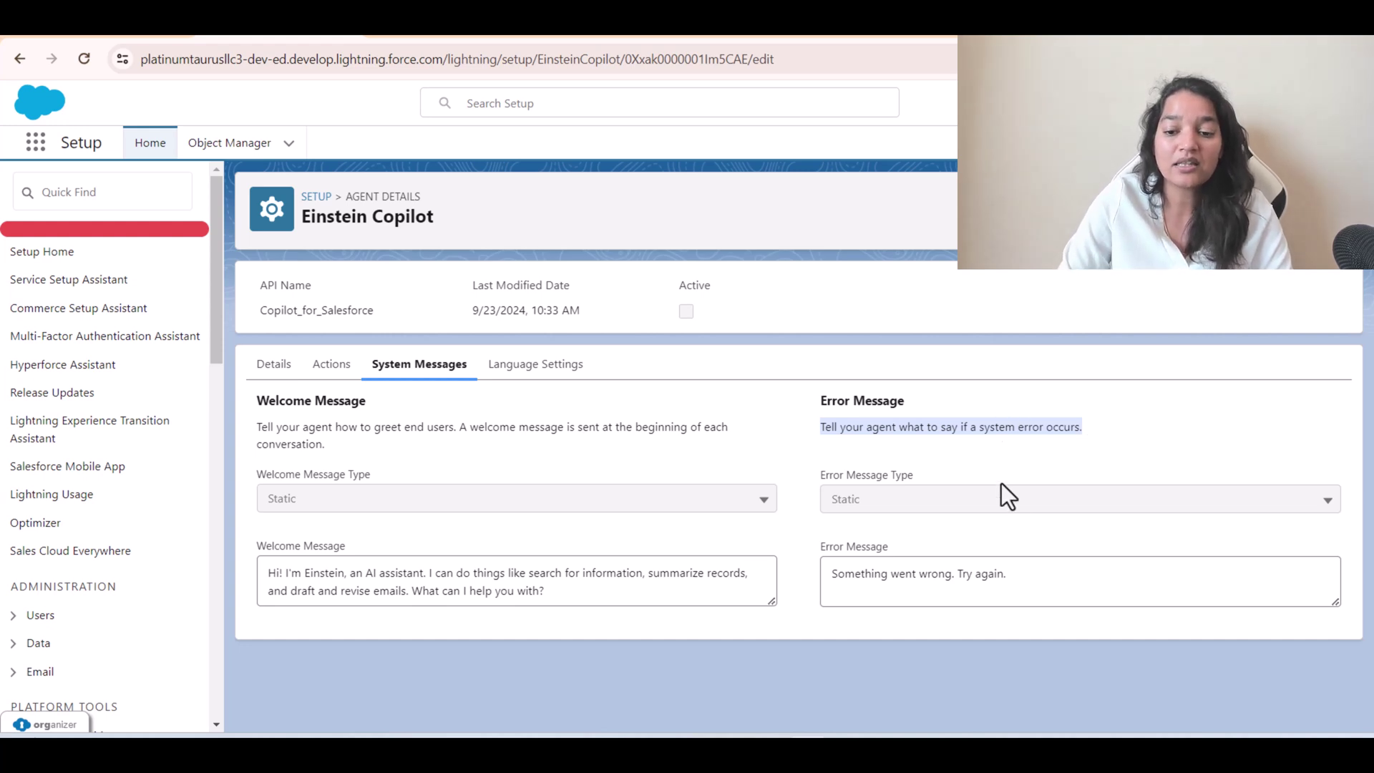
left_click_drag(1009, 573, 814, 569)
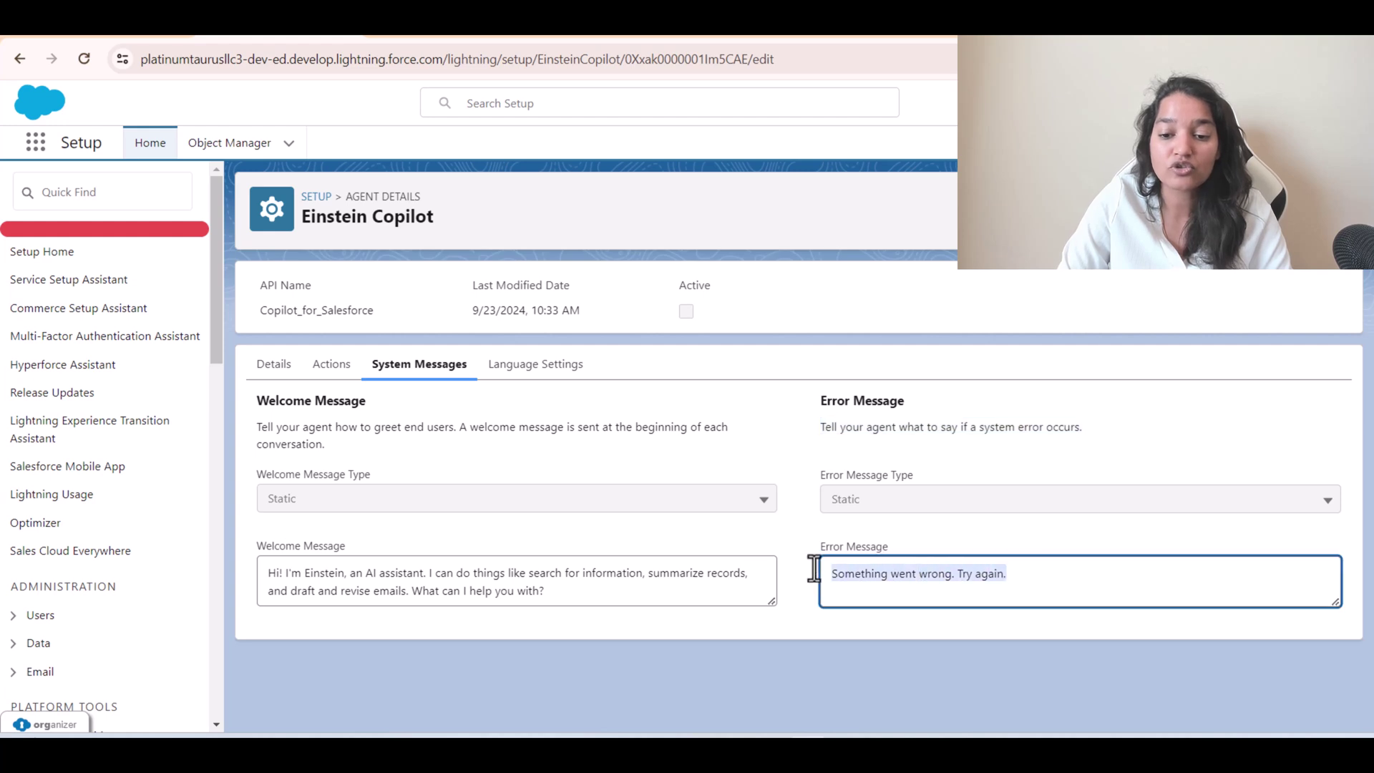
Review the agent's language settings, including the explanations for language and tone.
left_click(557, 369)
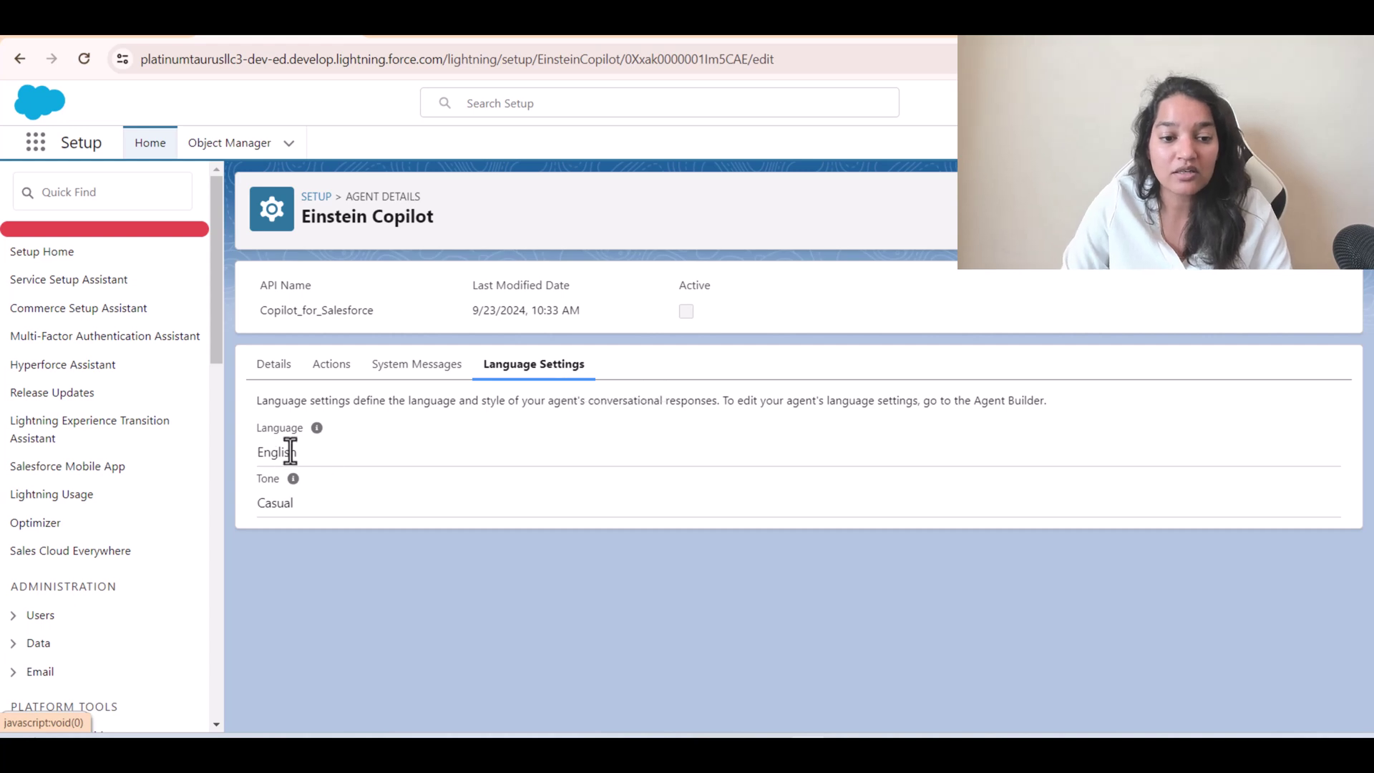
mouse_move(317, 427)
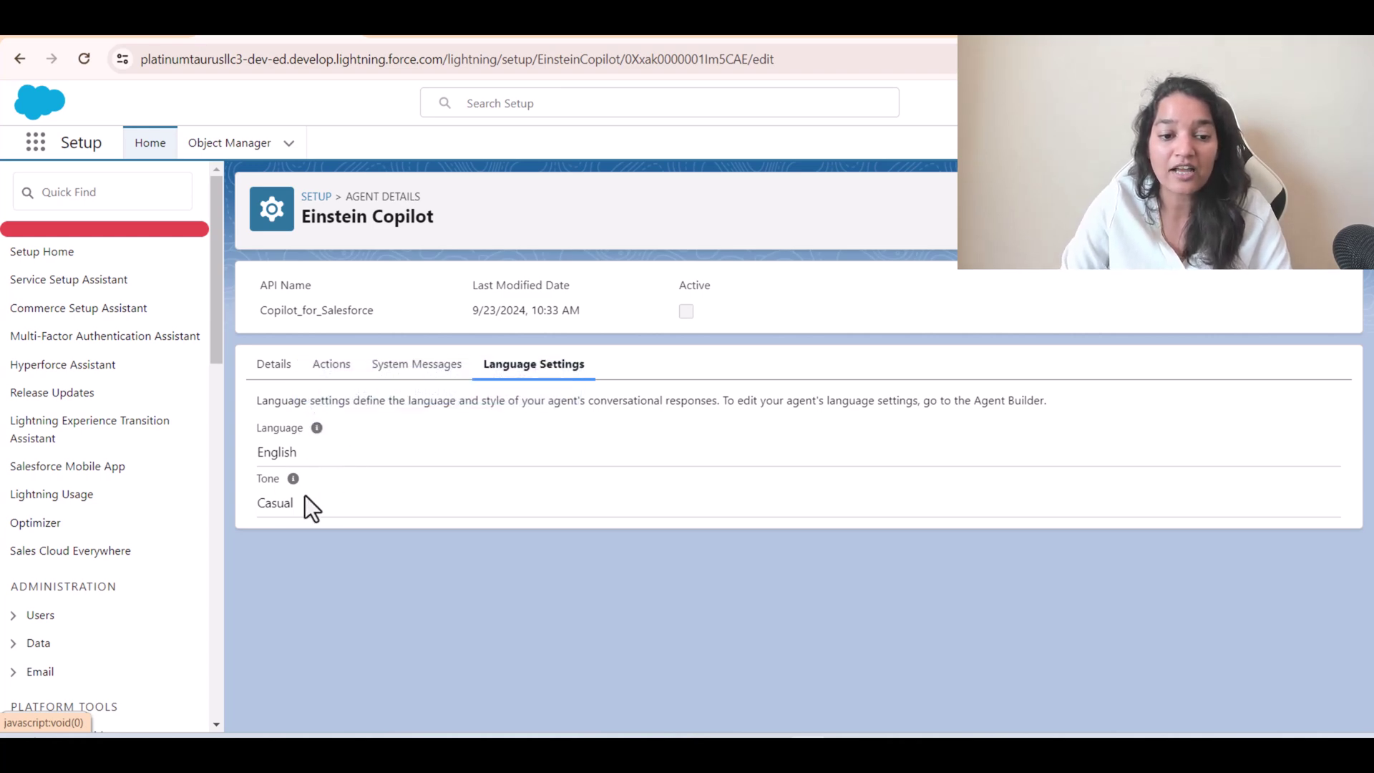
mouse_move(293, 480)
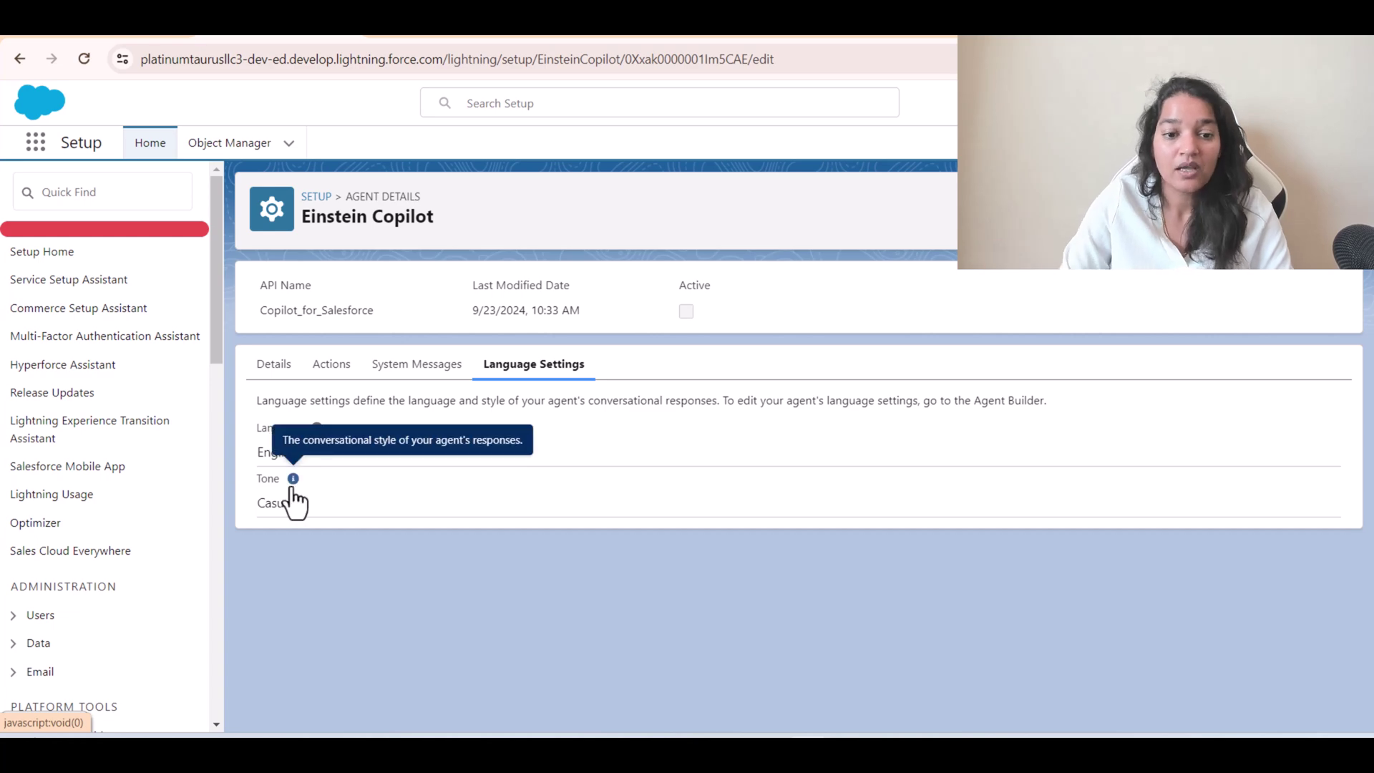
Go back over the agent's details, assigned actions and system messages, ending on the language settings.
left_click(277, 367)
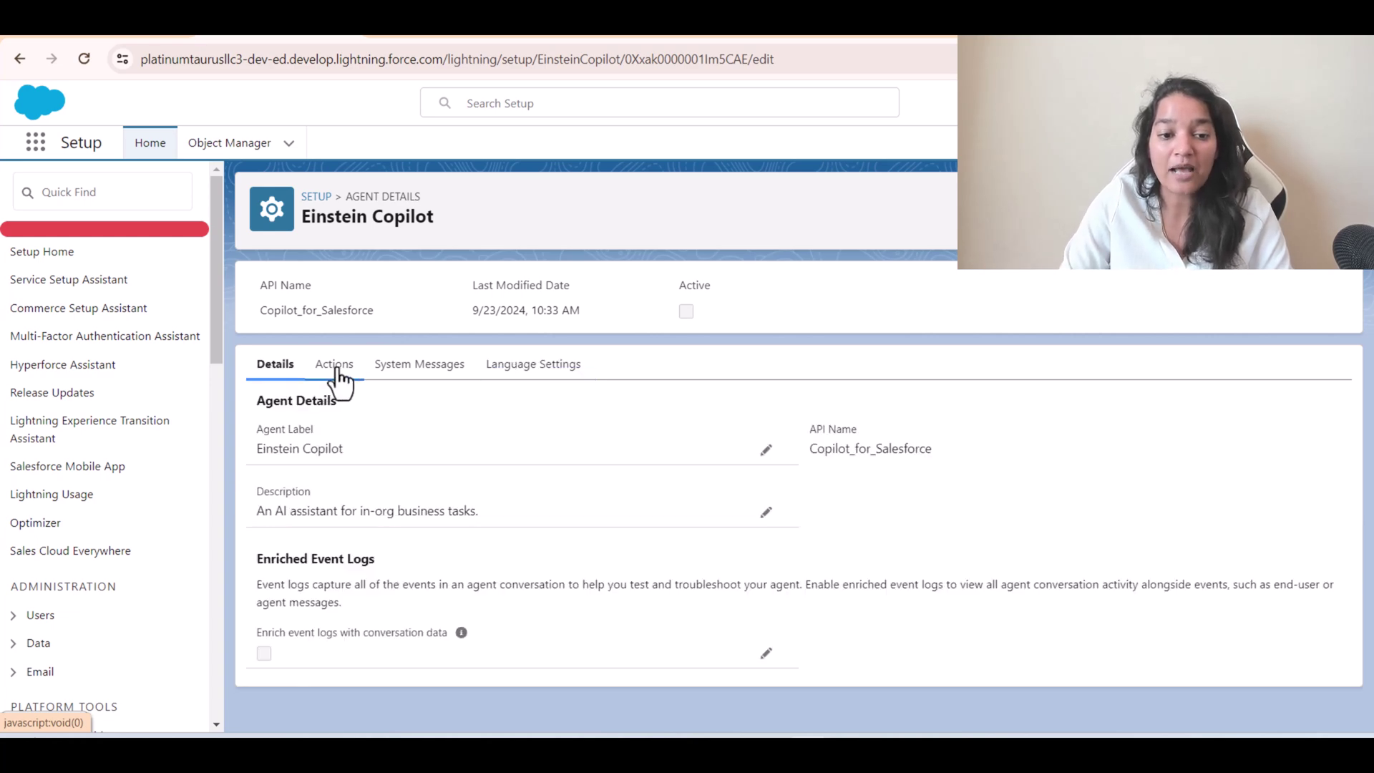
left_click(335, 371)
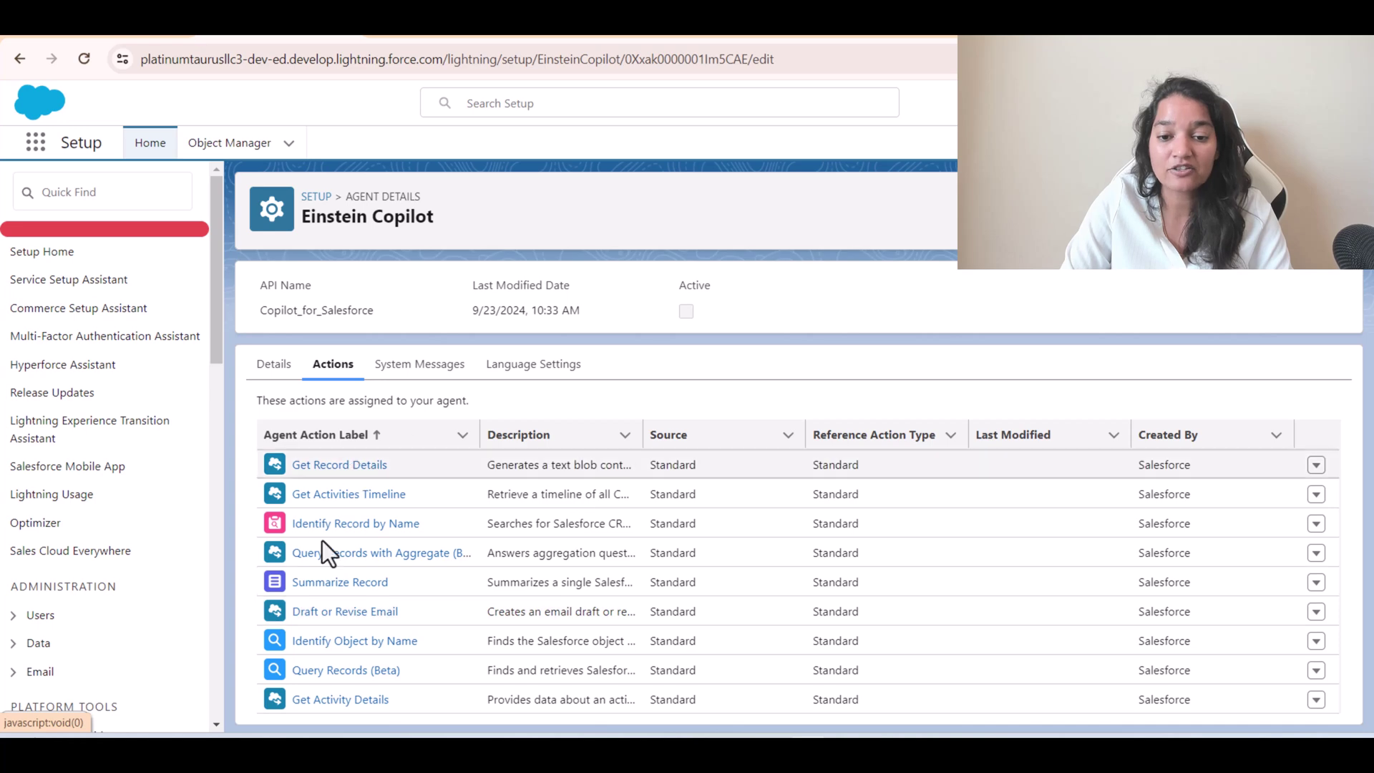
left_click(428, 367)
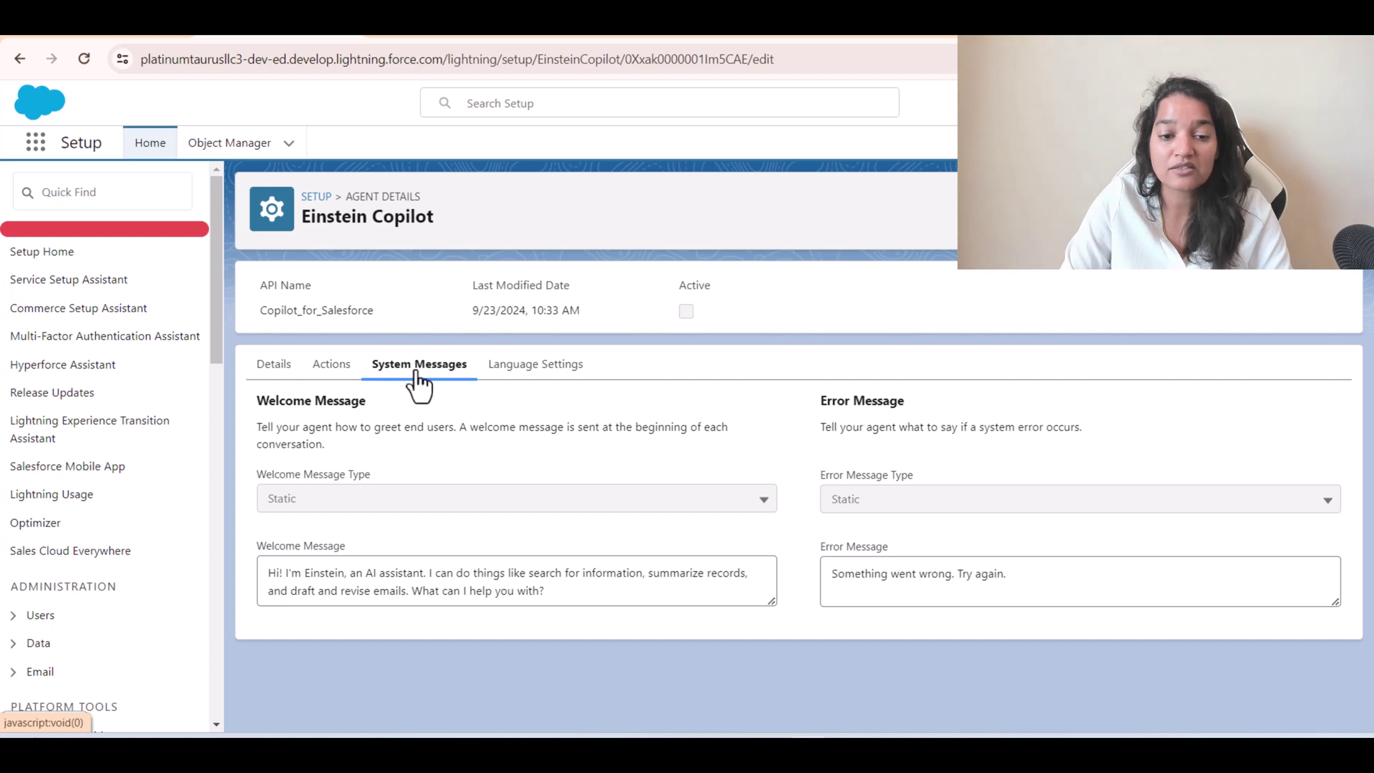
left_click(544, 378)
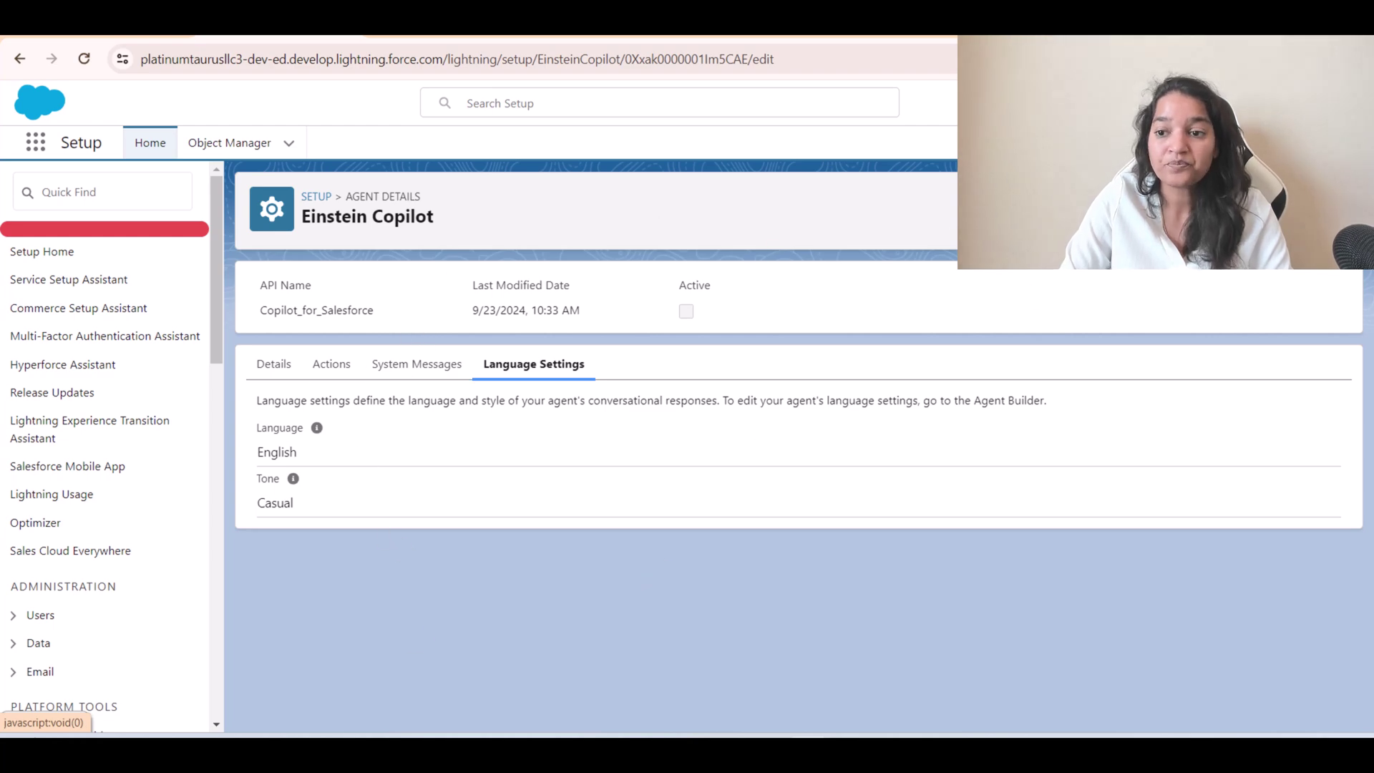
Open the agent in Agent Builder, view the blank form for creating a topic, and close it without creating one.
left_click(1272, 204)
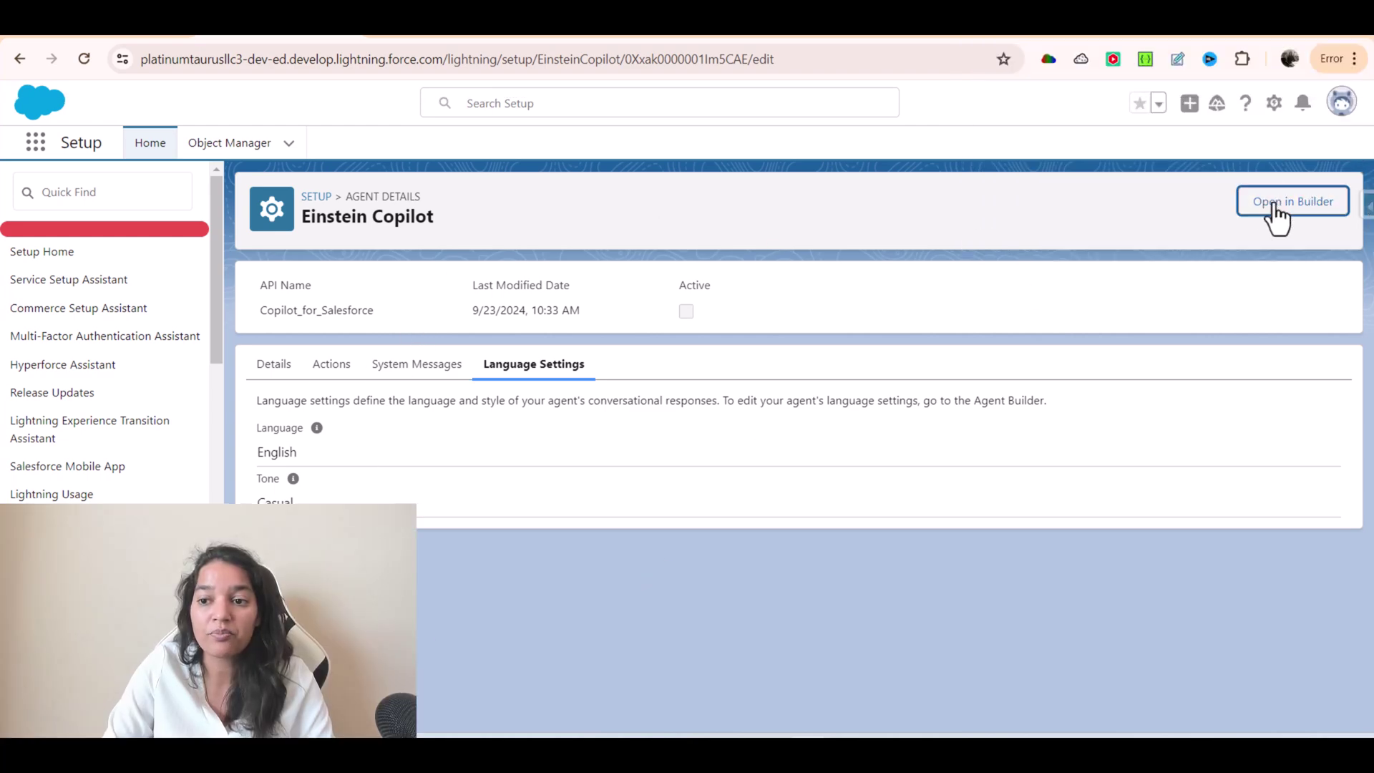
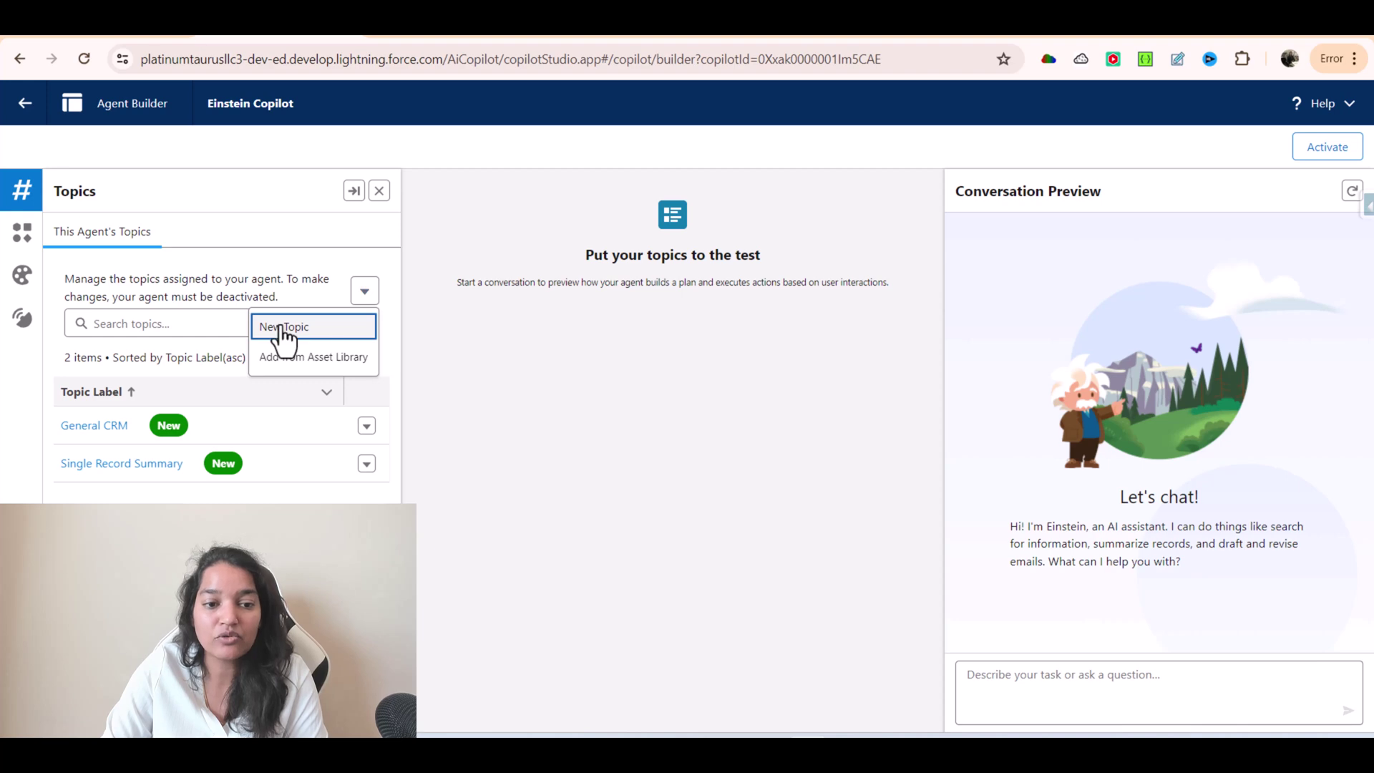
left_click(299, 326)
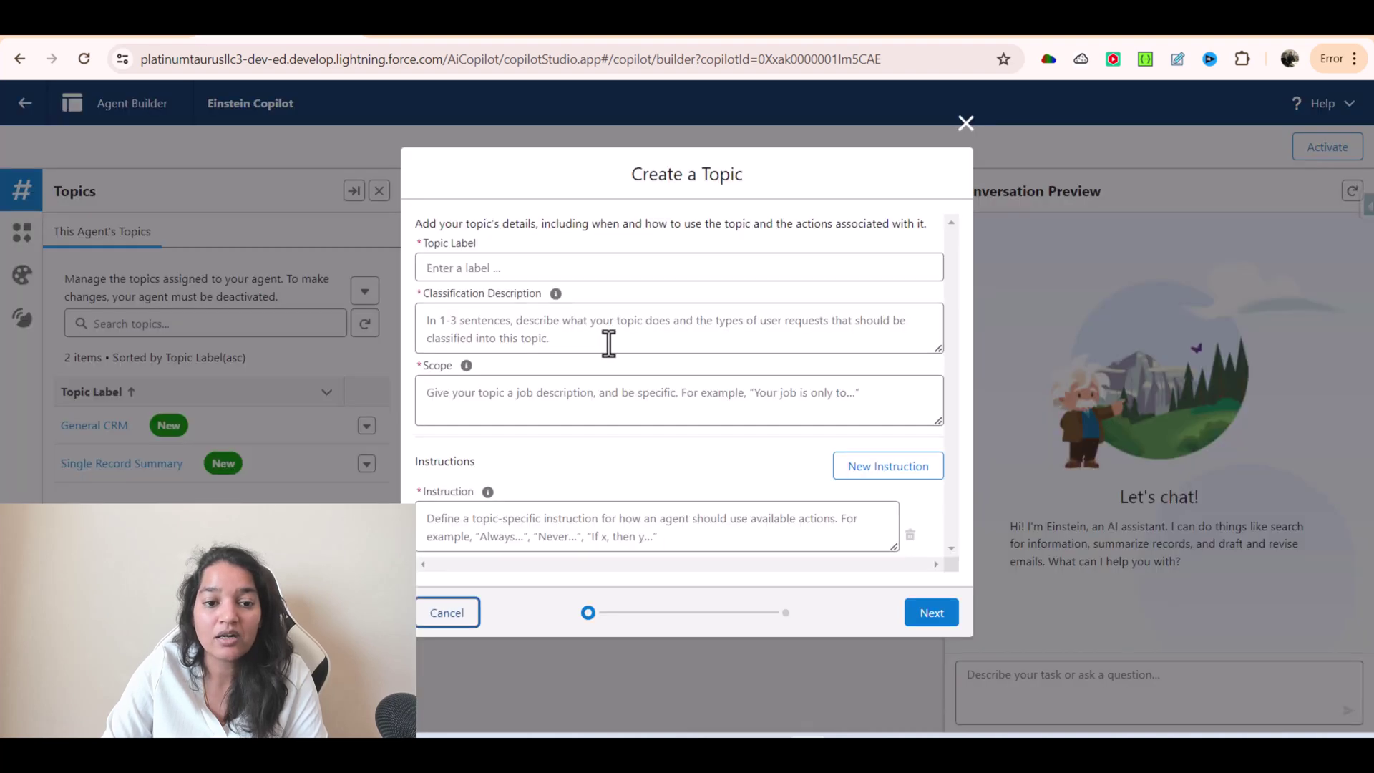
left_click(509, 267)
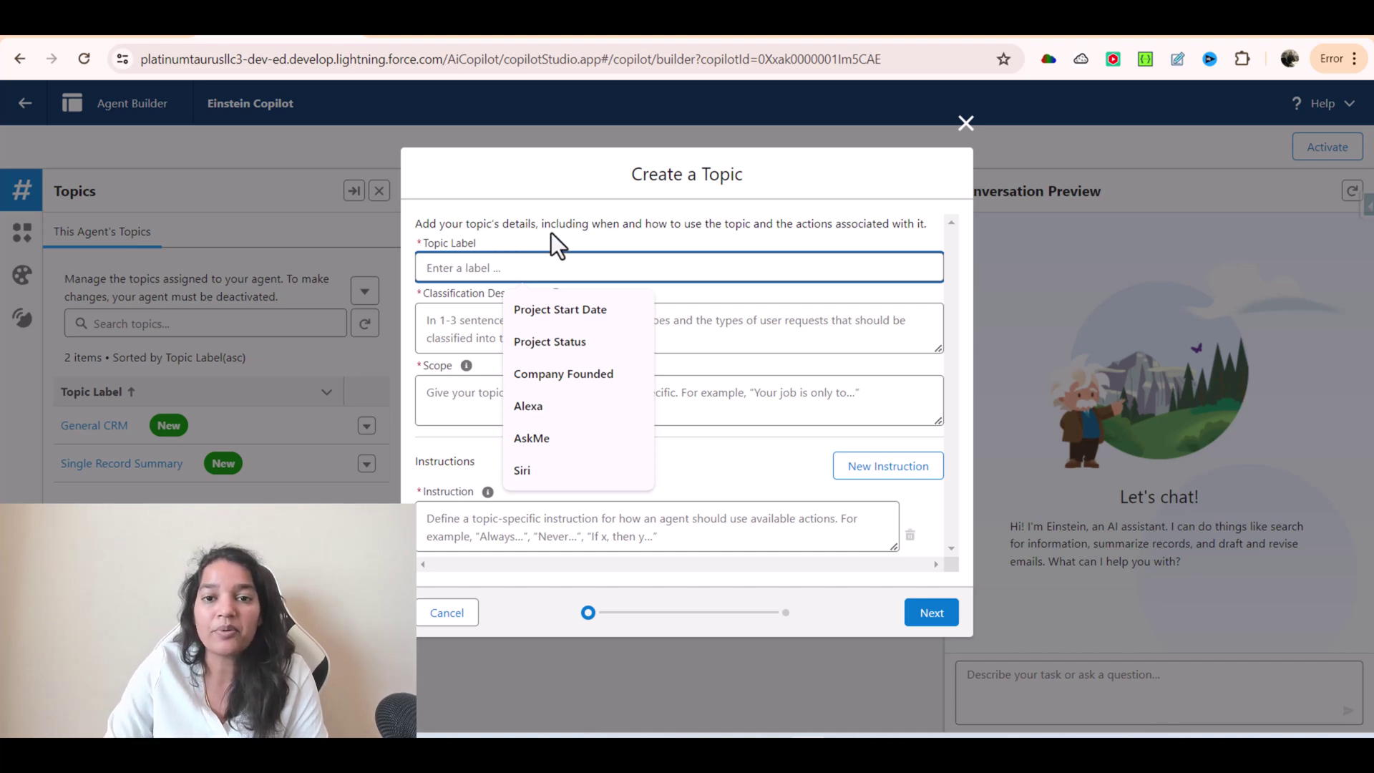
left_click(966, 124)
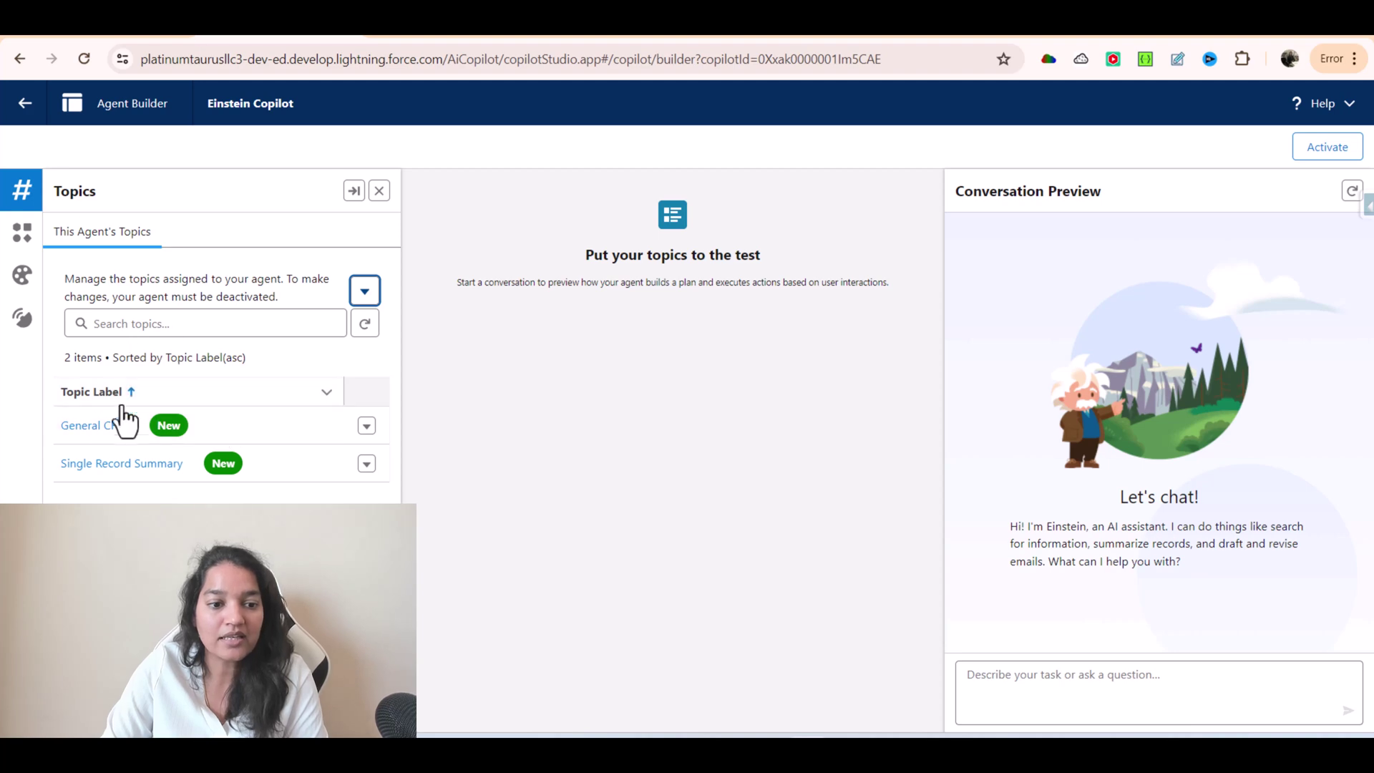
Look through the General CRM topic's instructions and assigned actions, and return to the topics list.
left_click(93, 429)
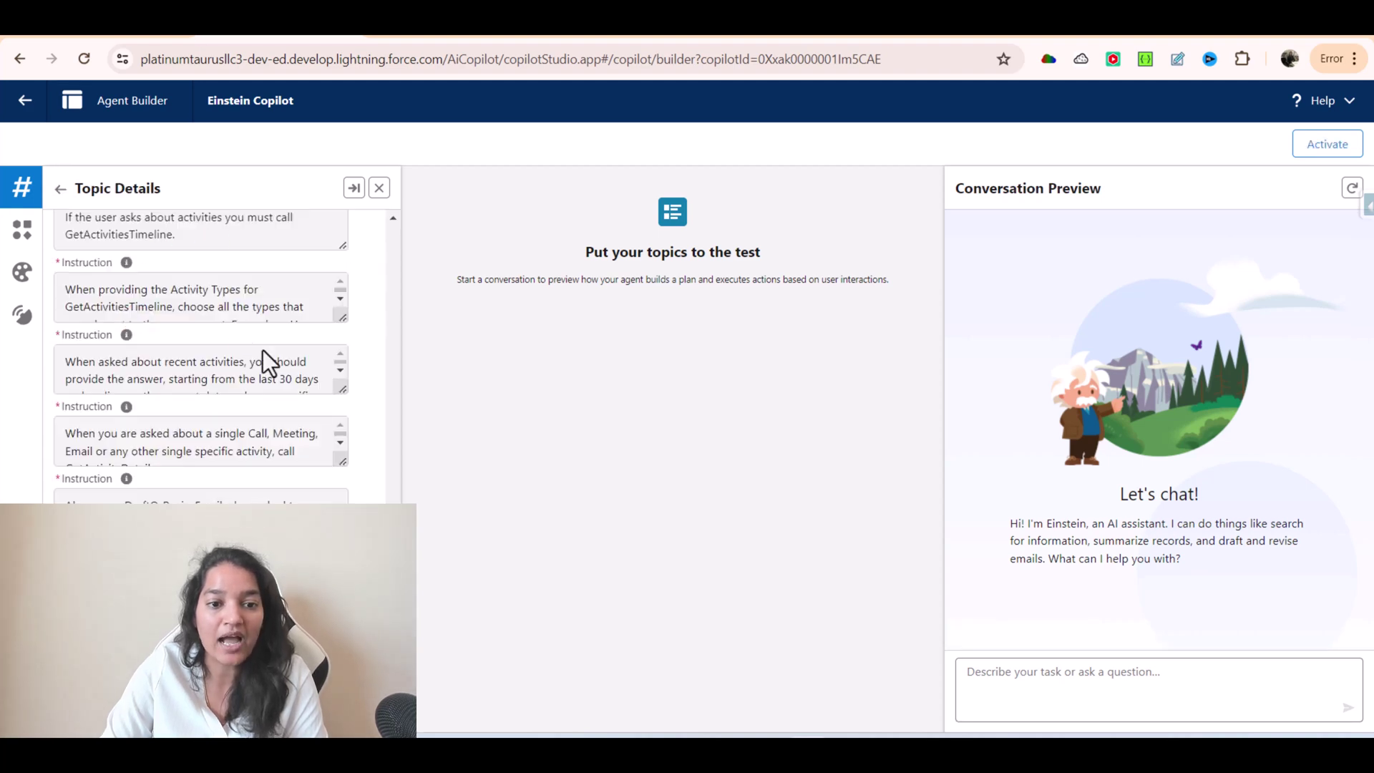
scroll(252, 355, "up", 1)
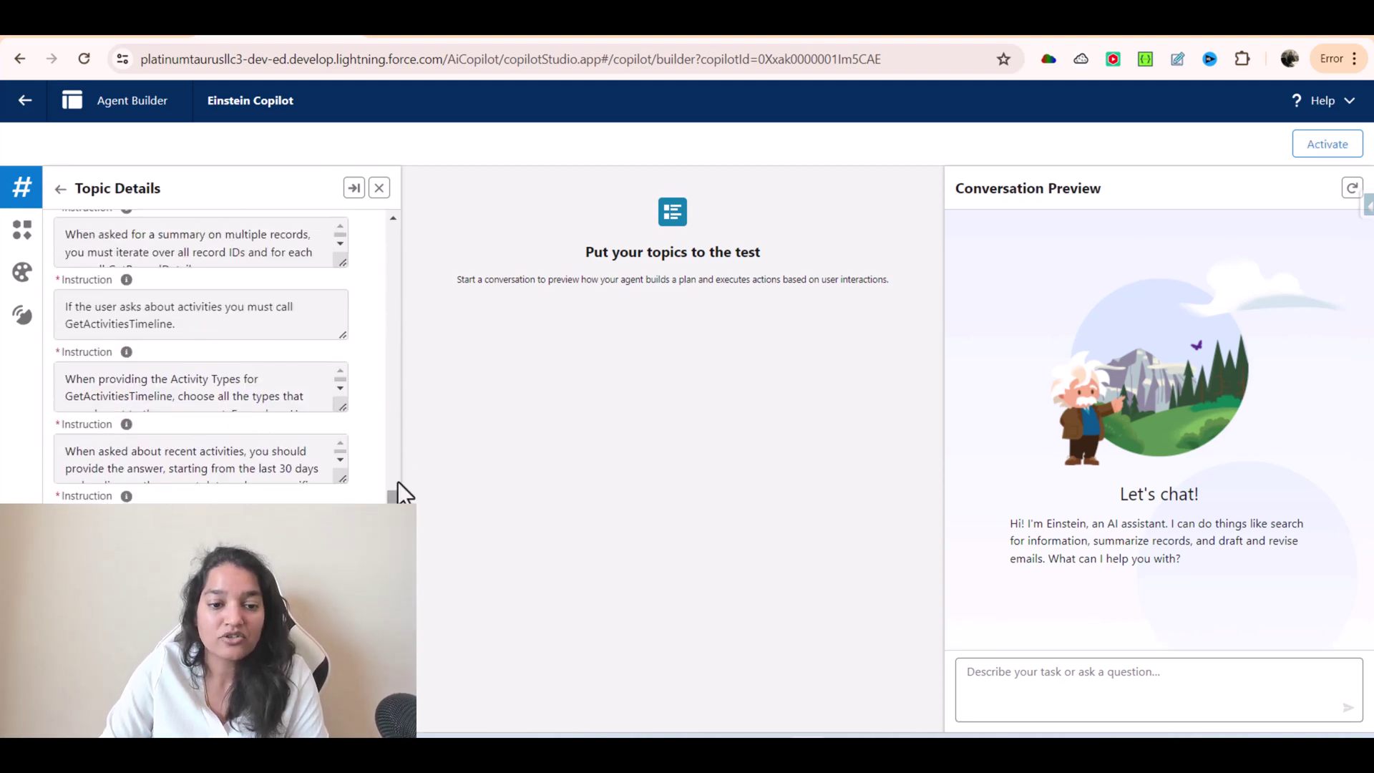
scroll(287, 322, "up", 5)
left_click(243, 230)
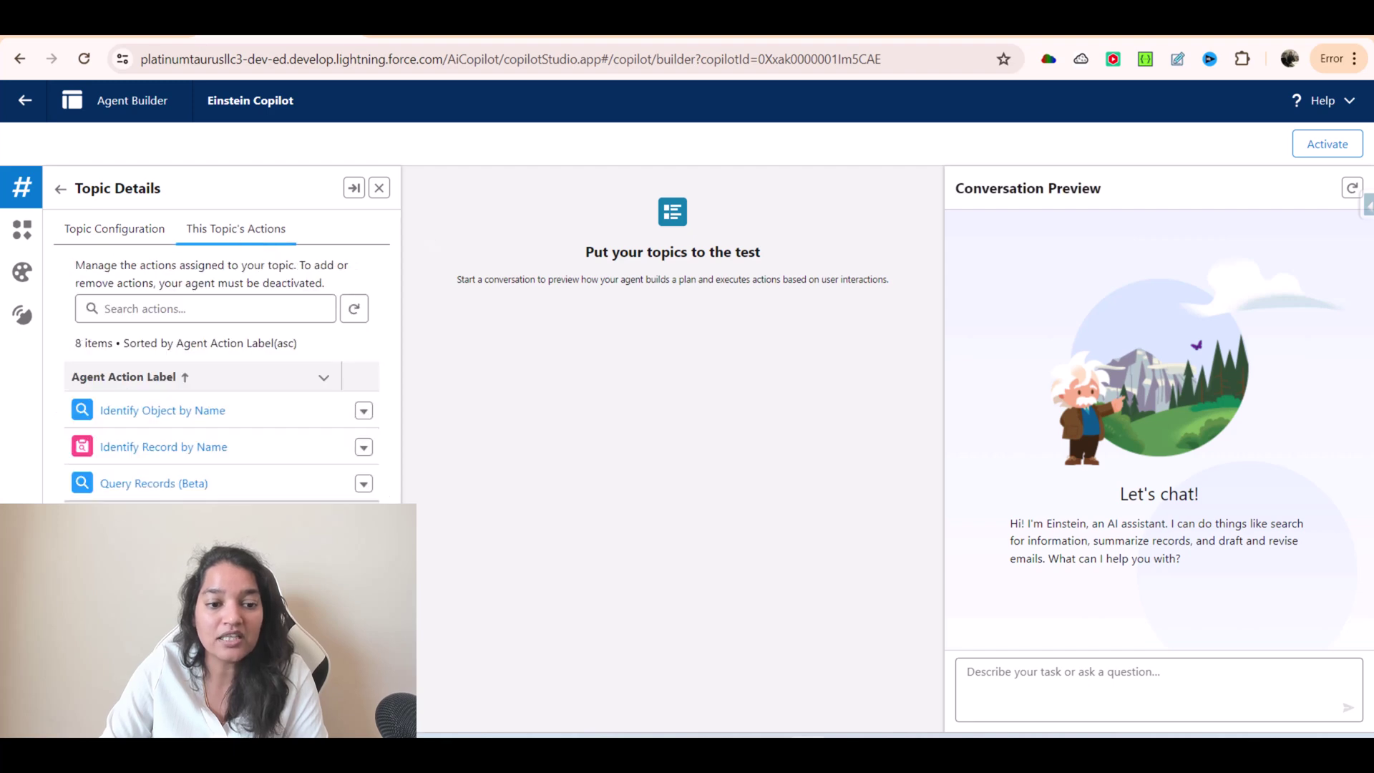
left_click(60, 188)
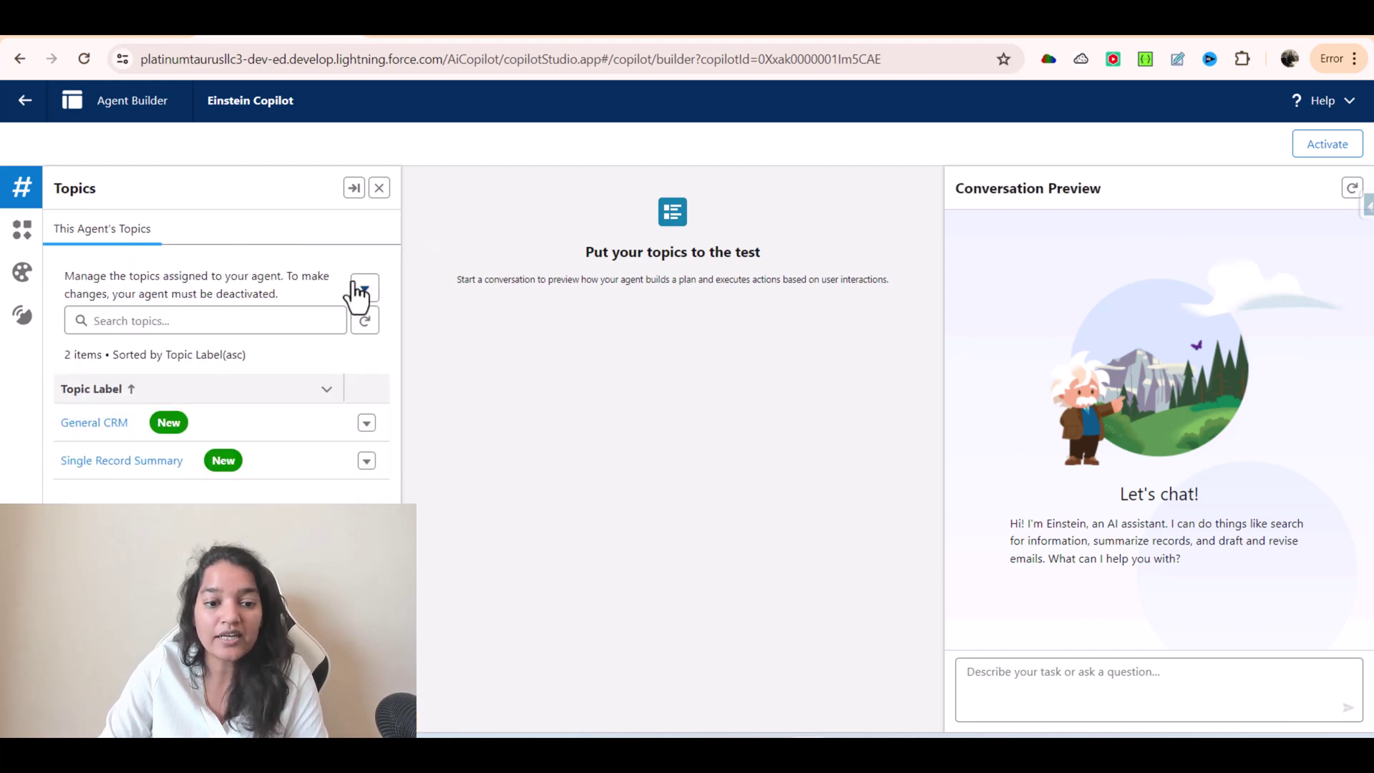
Check the General CRM topic's available options, reopen its configuration and enlarge the classification description to read it in full.
left_click(367, 423)
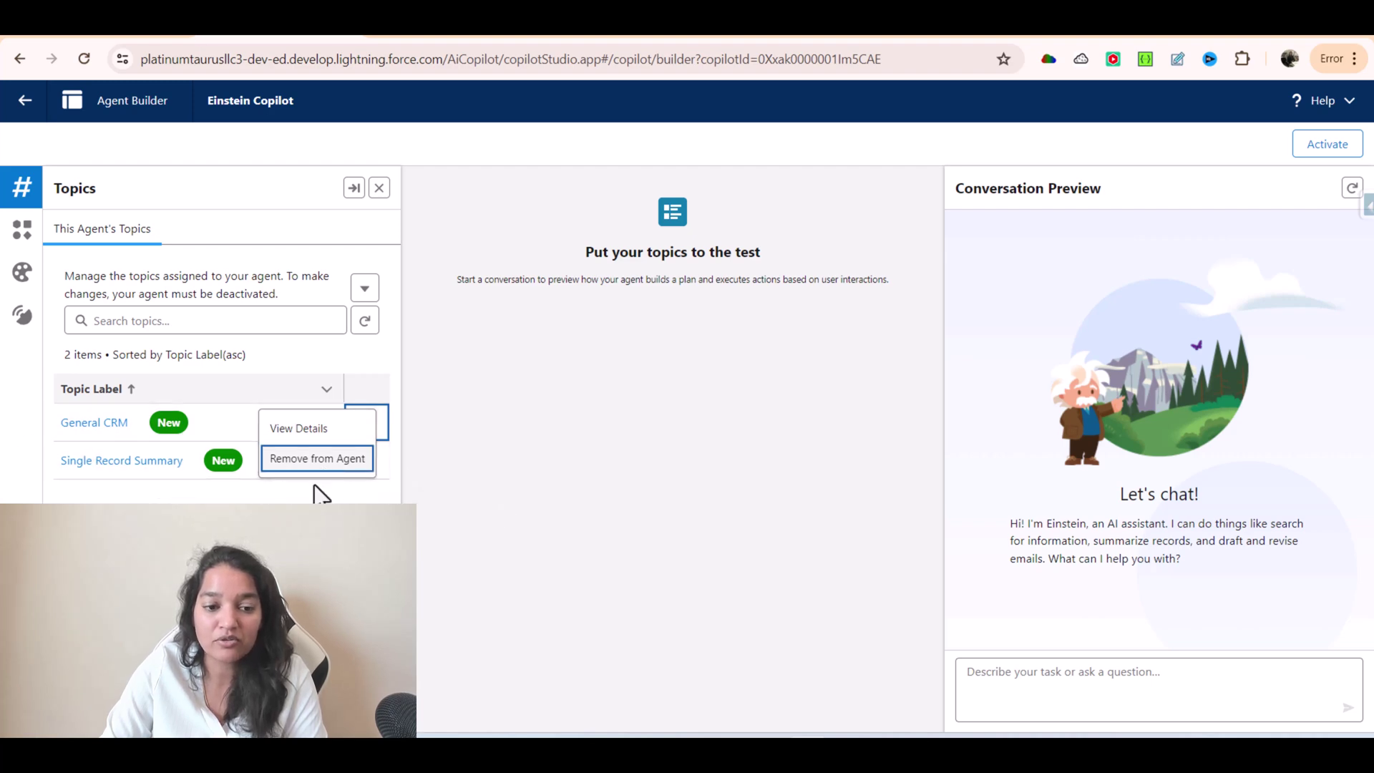
left_click(94, 423)
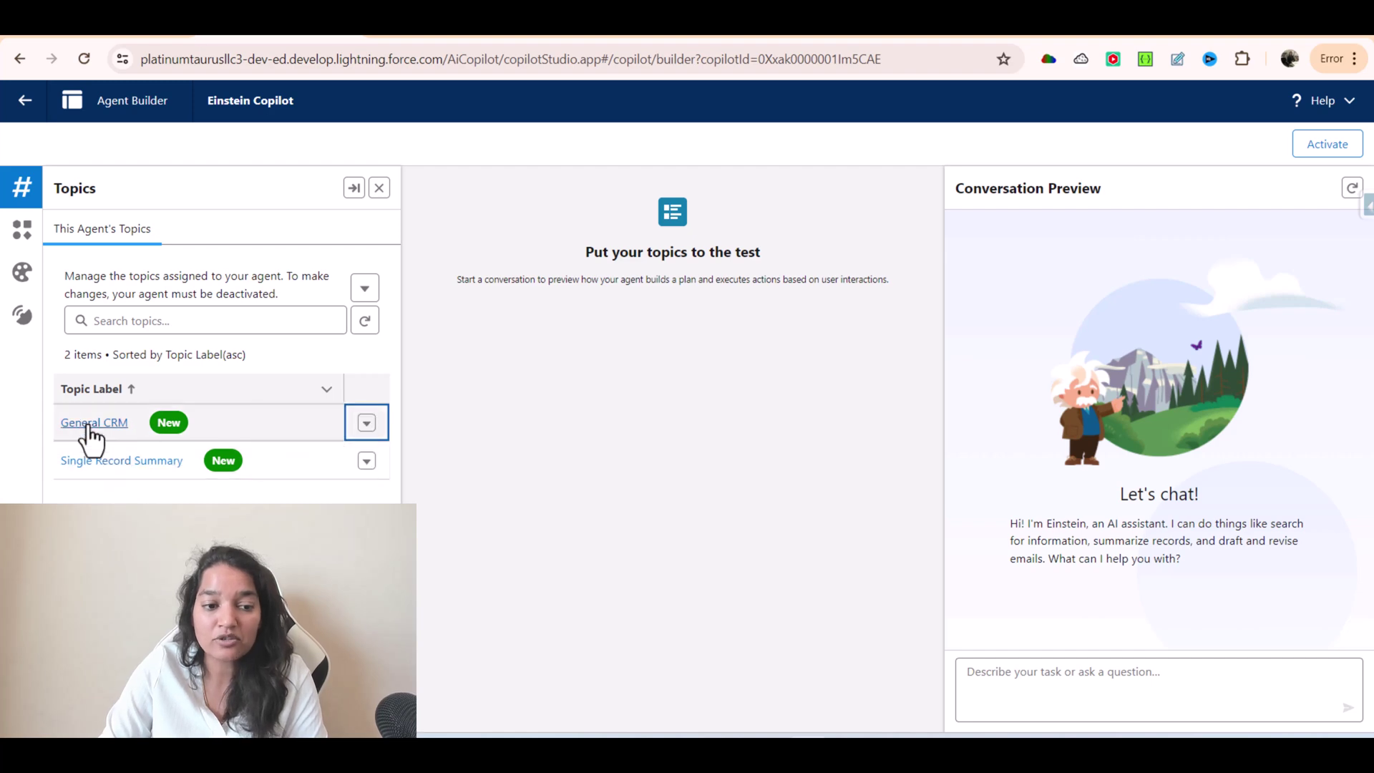
scroll(236, 424, "up", 15)
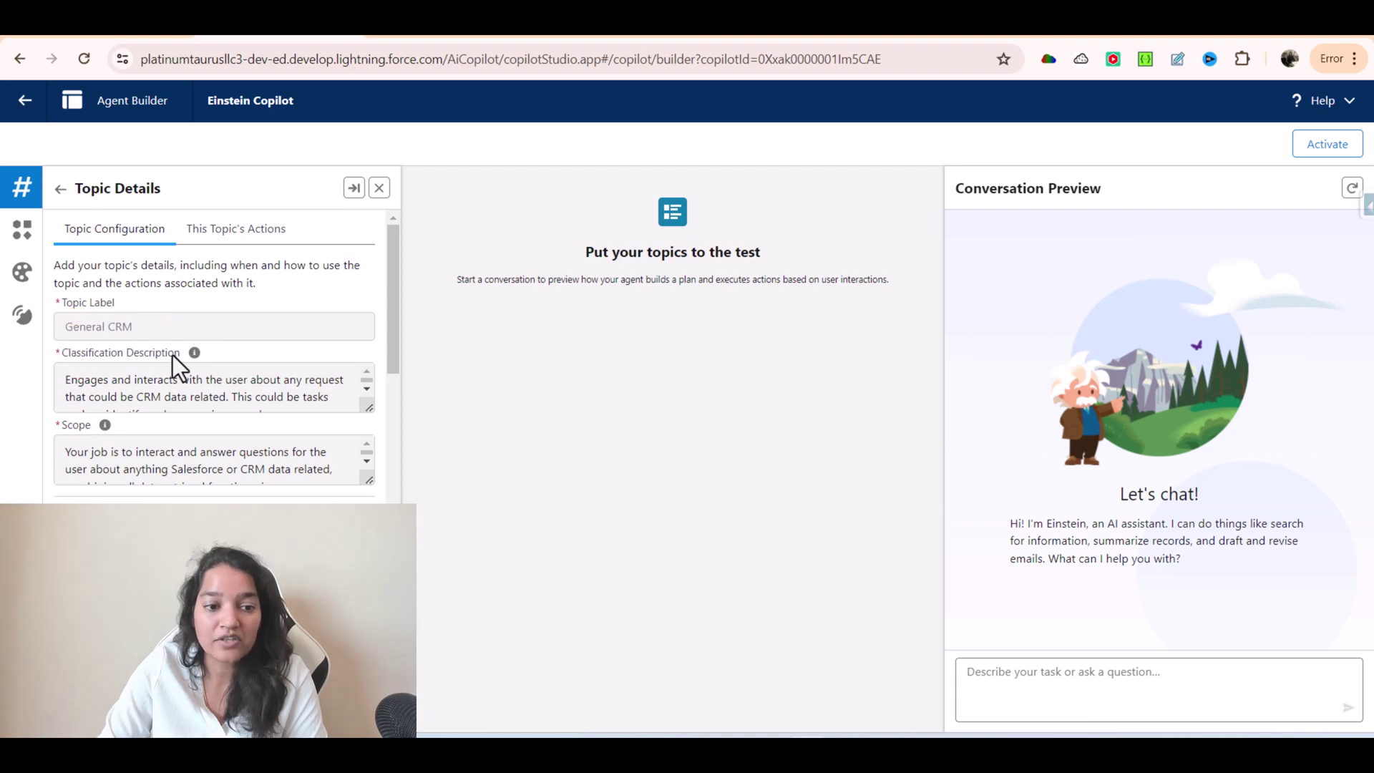
left_click_drag(367, 402, 304, 496)
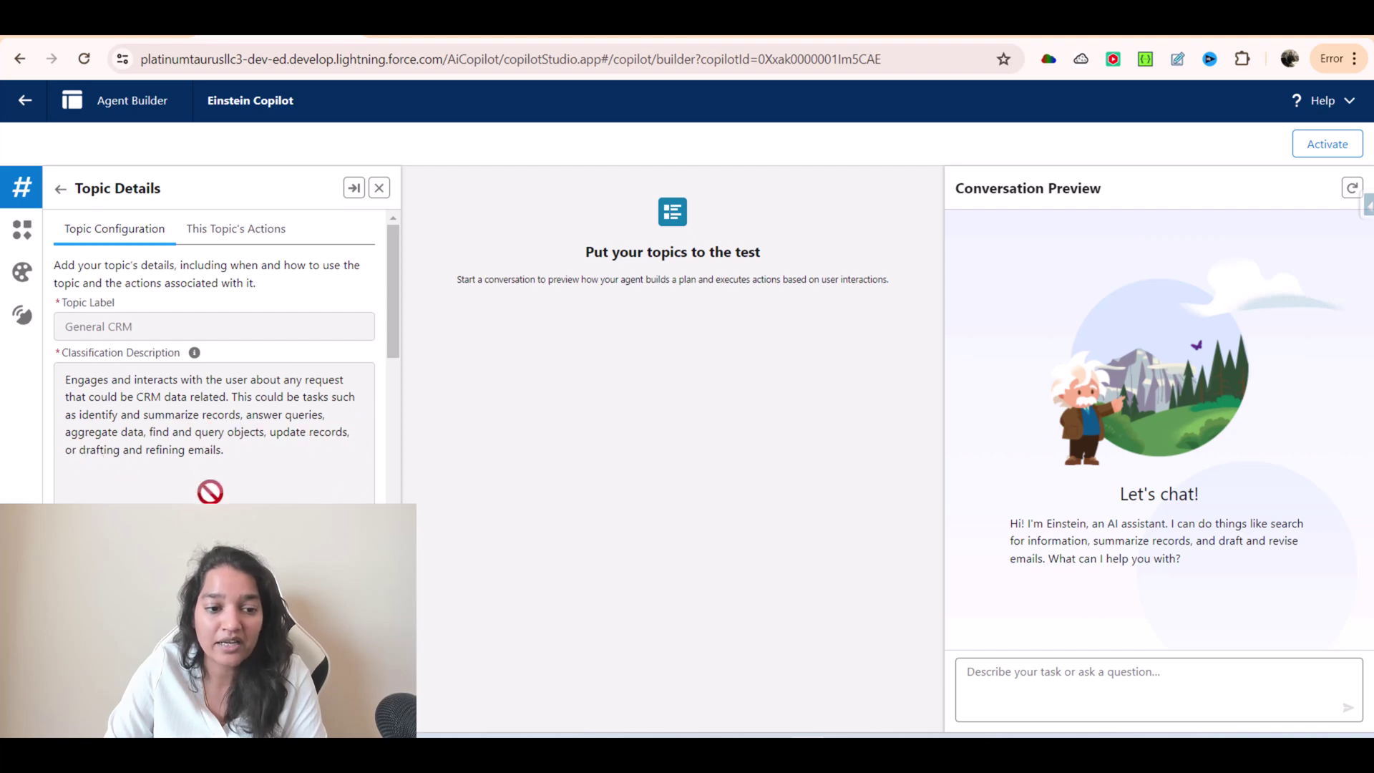
Enlarge and read the General CRM topic's scope, and examine the list of instructions below it.
scroll(208, 491, "down", 1)
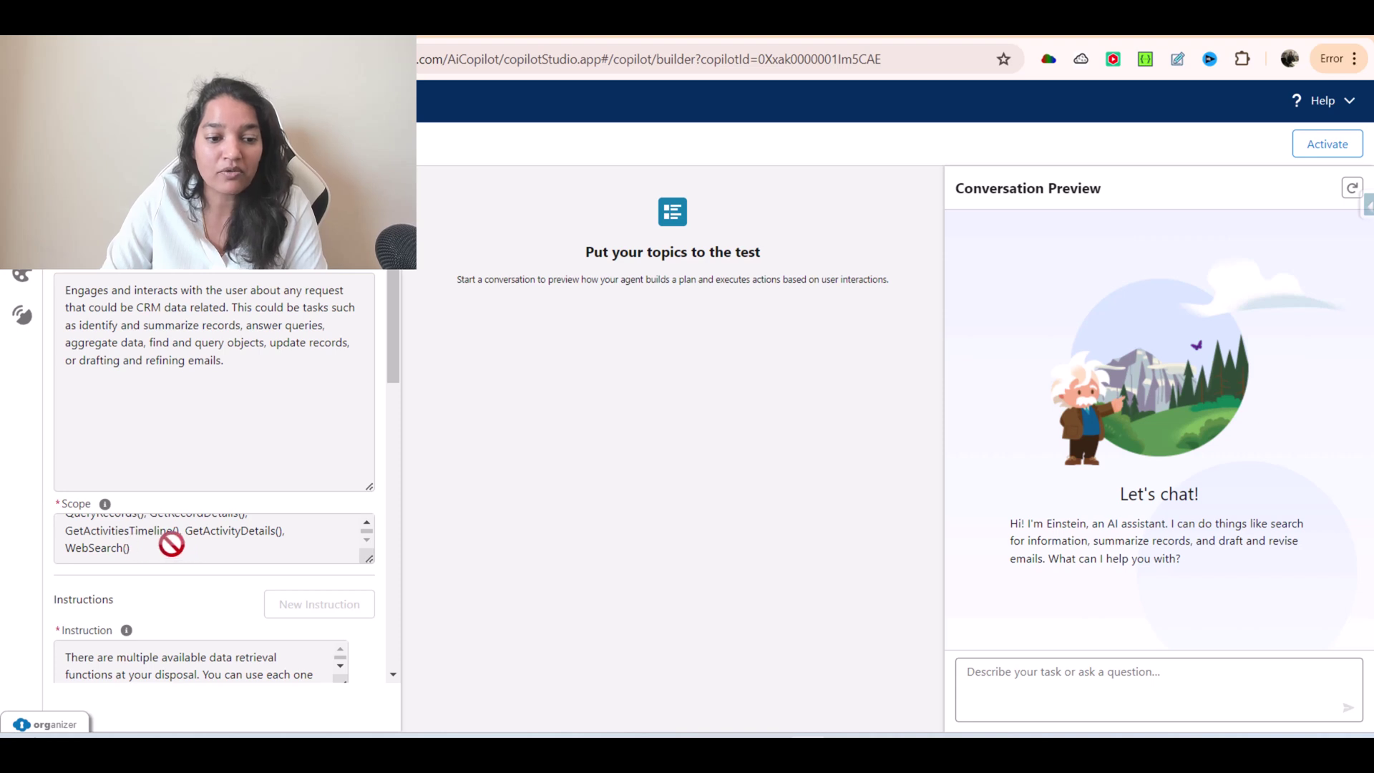
triple_click(129, 540)
scroll(171, 551, "up", 2)
left_click_drag(170, 565, 347, 641)
left_click_drag(215, 602, 390, 372)
scroll(386, 401, "down", 1)
scroll(384, 411, "down", 5)
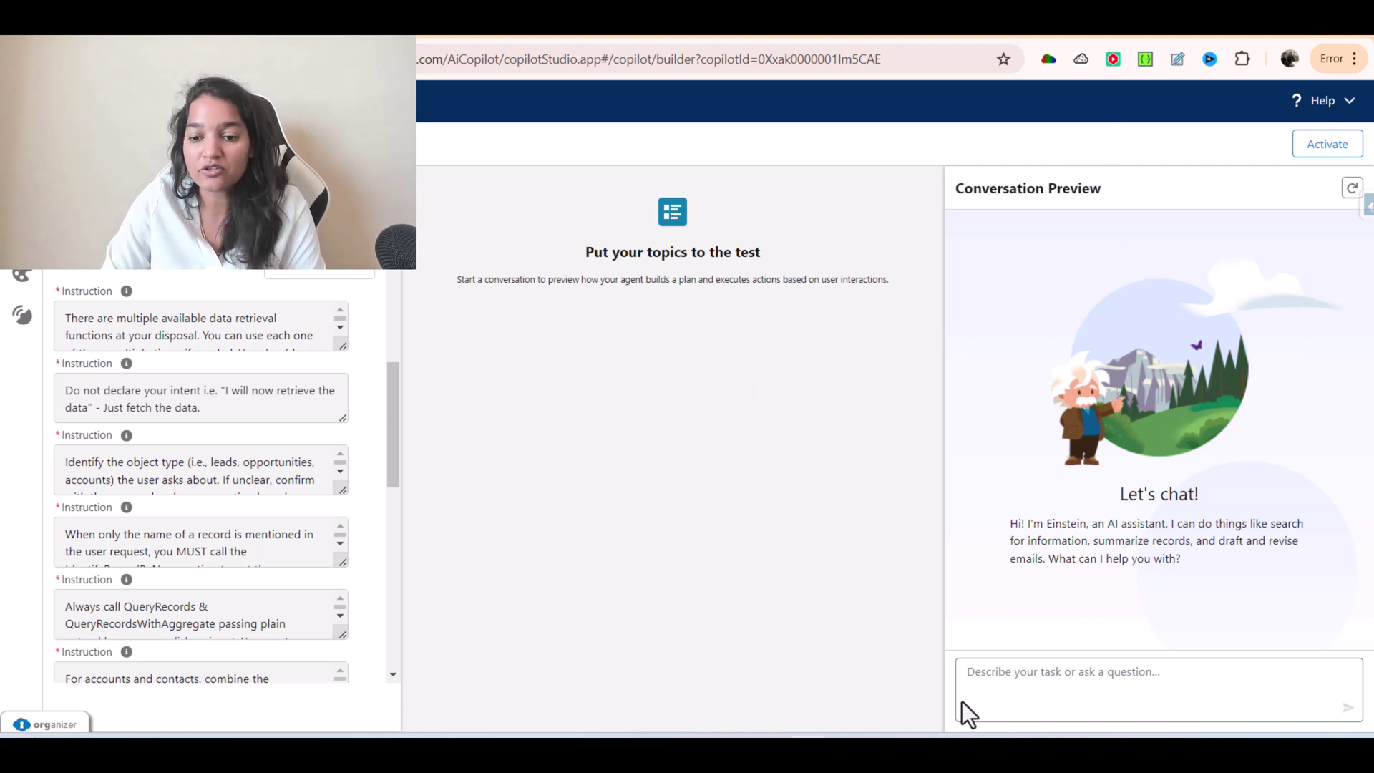
Send "hi" to the agent in the conversation preview and review its greeting, selected topic and response.
left_click(1027, 668)
type("hi")
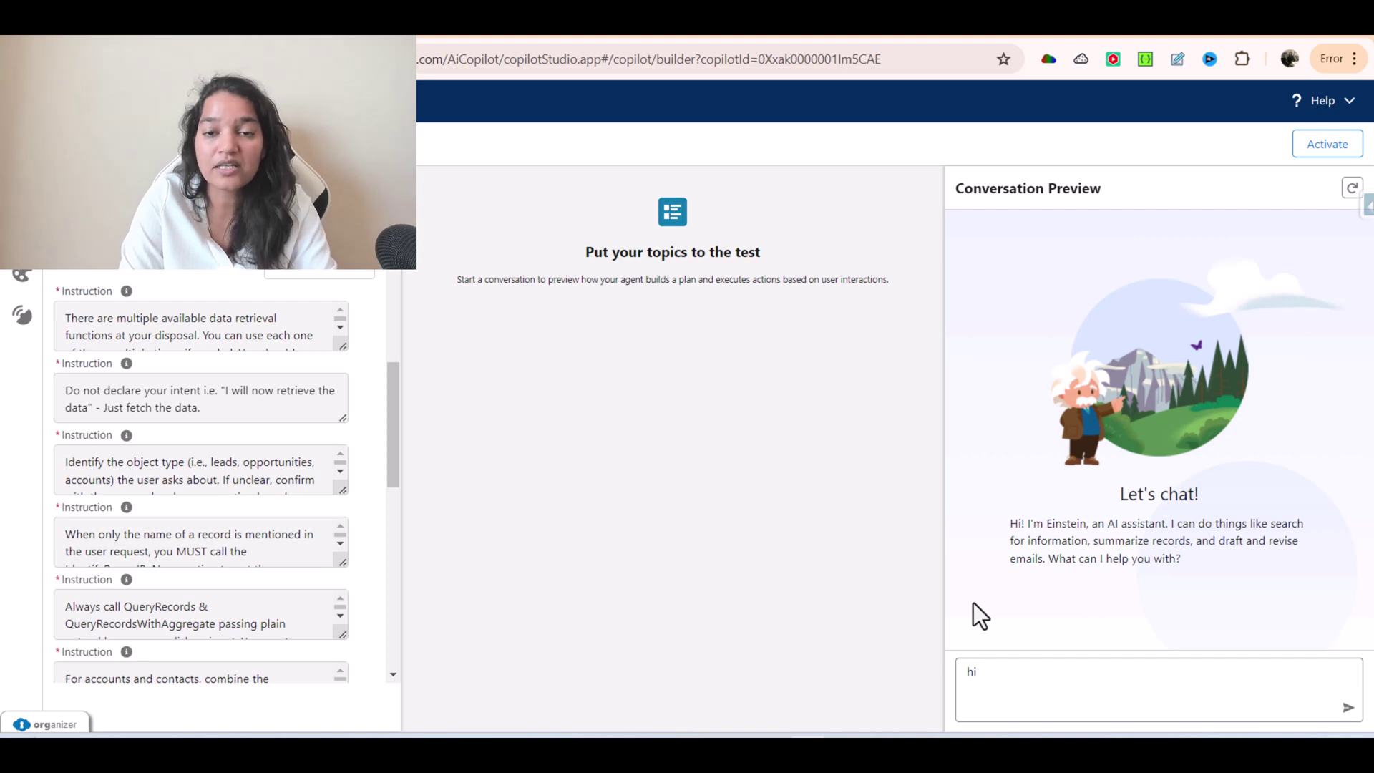
key("Return")
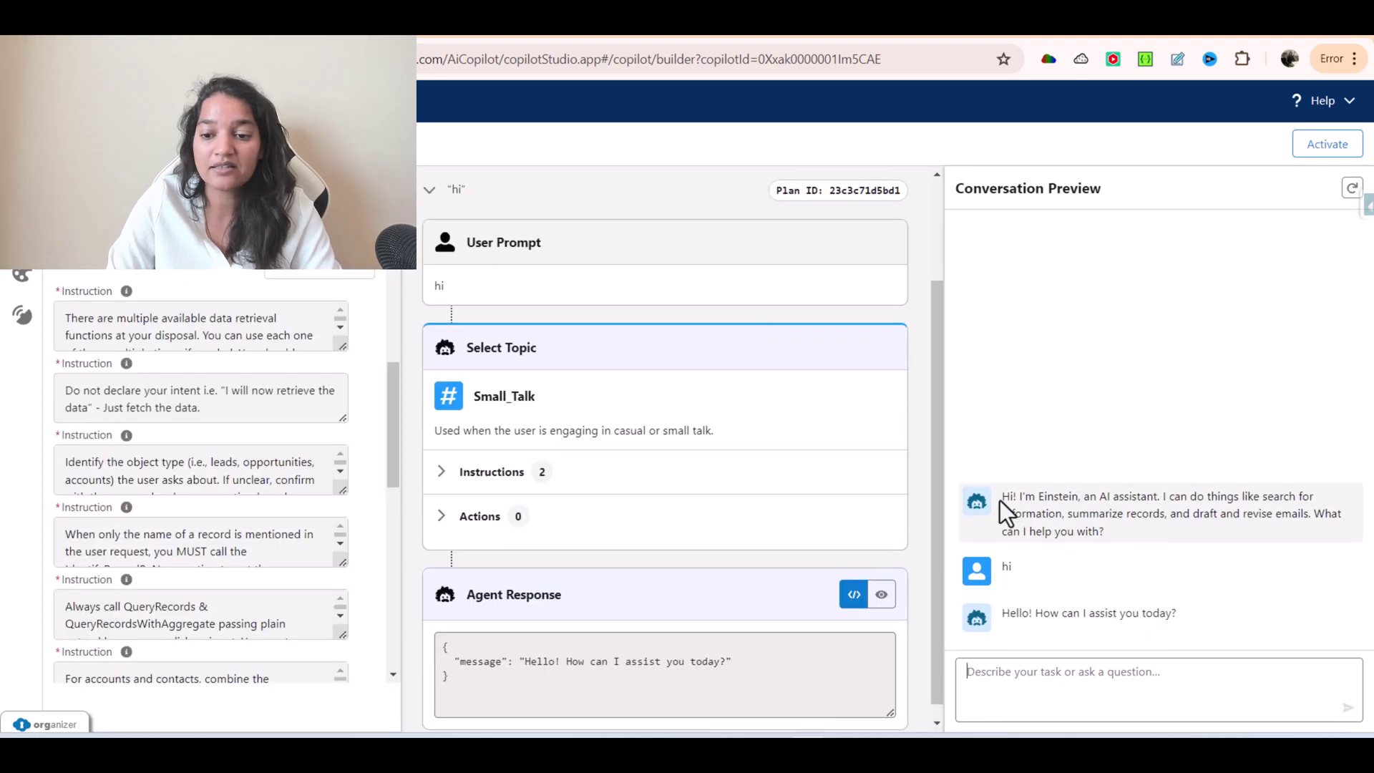
left_click_drag(1058, 514, 1128, 541)
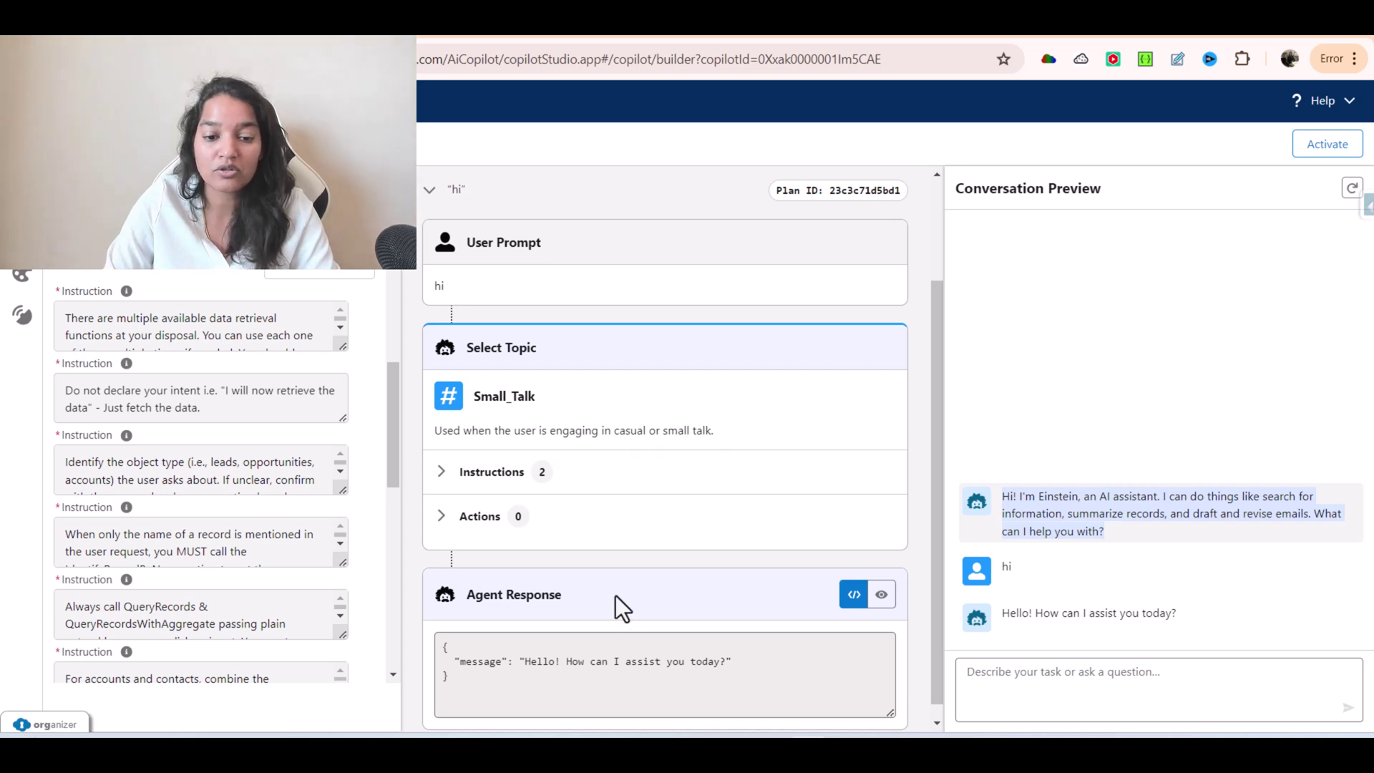
scroll(544, 673, "down", 1)
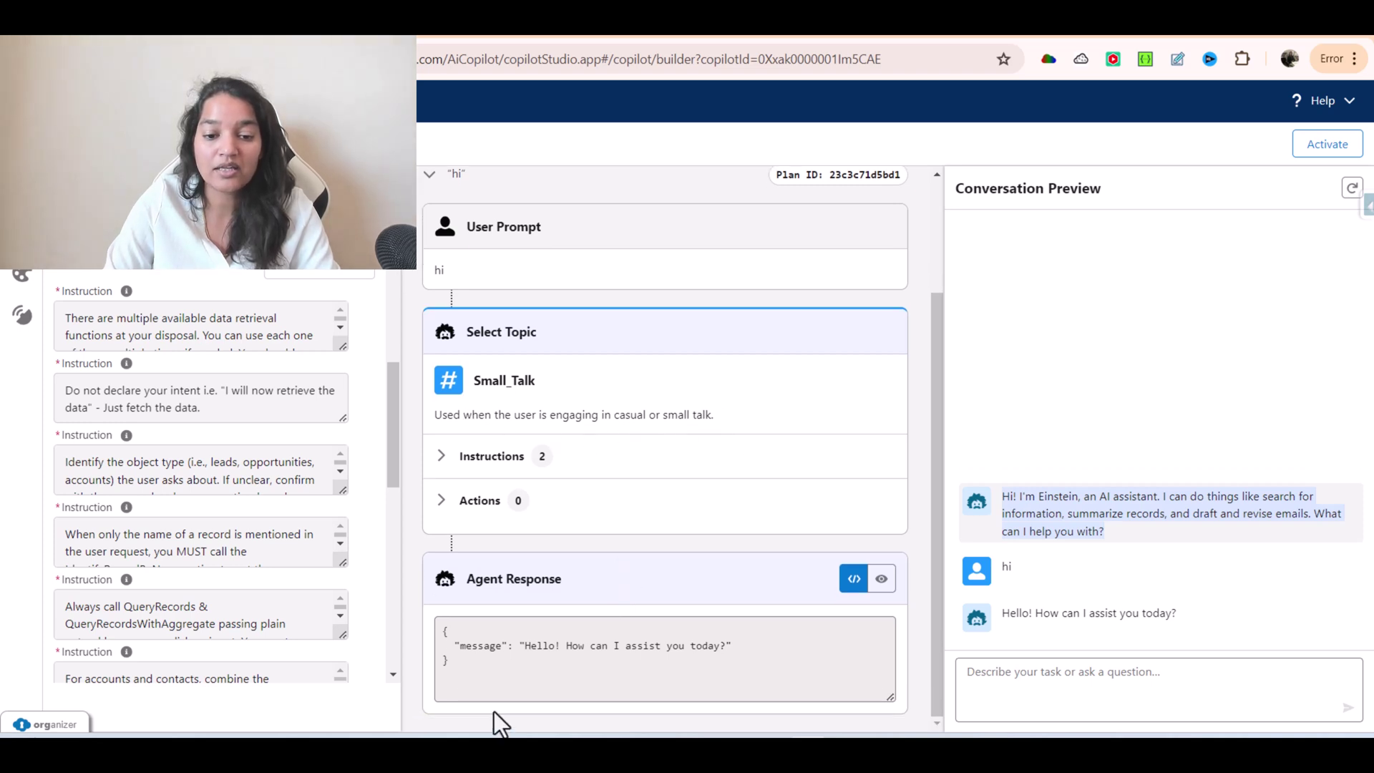
Ask the agent "Can I get status on my order ?" in the conversation preview and examine the selected topic and reply.
left_click(987, 698)
type("Can I get status on my order ?")
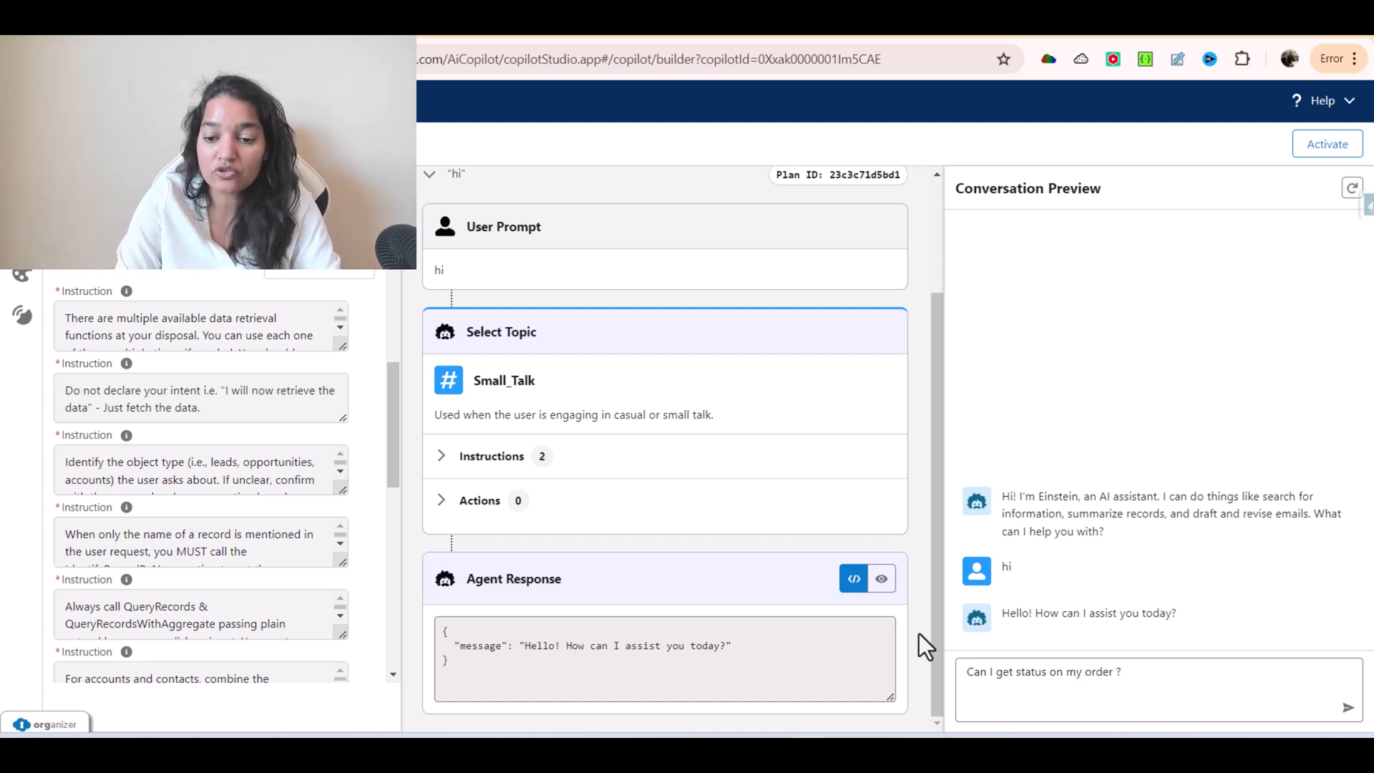
key("Return")
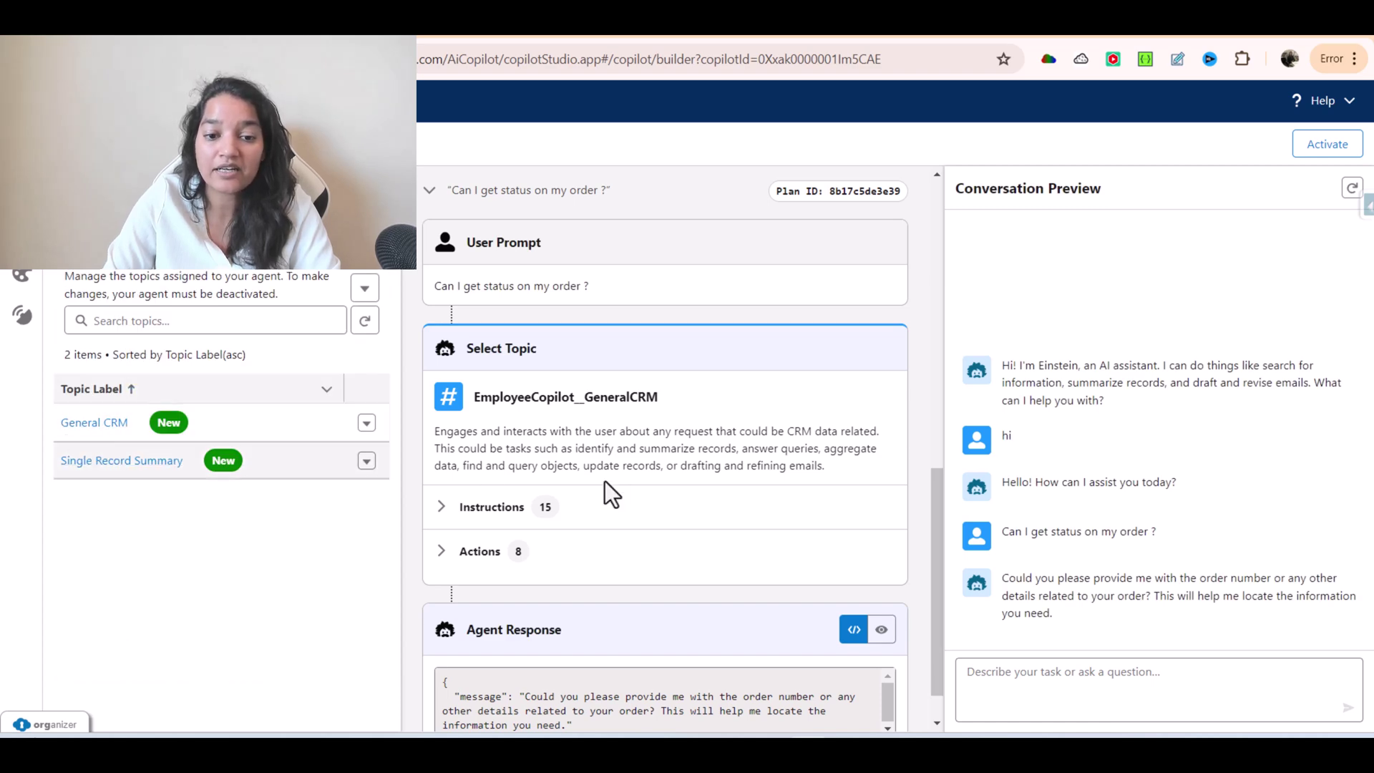
left_click_drag(658, 398, 577, 398)
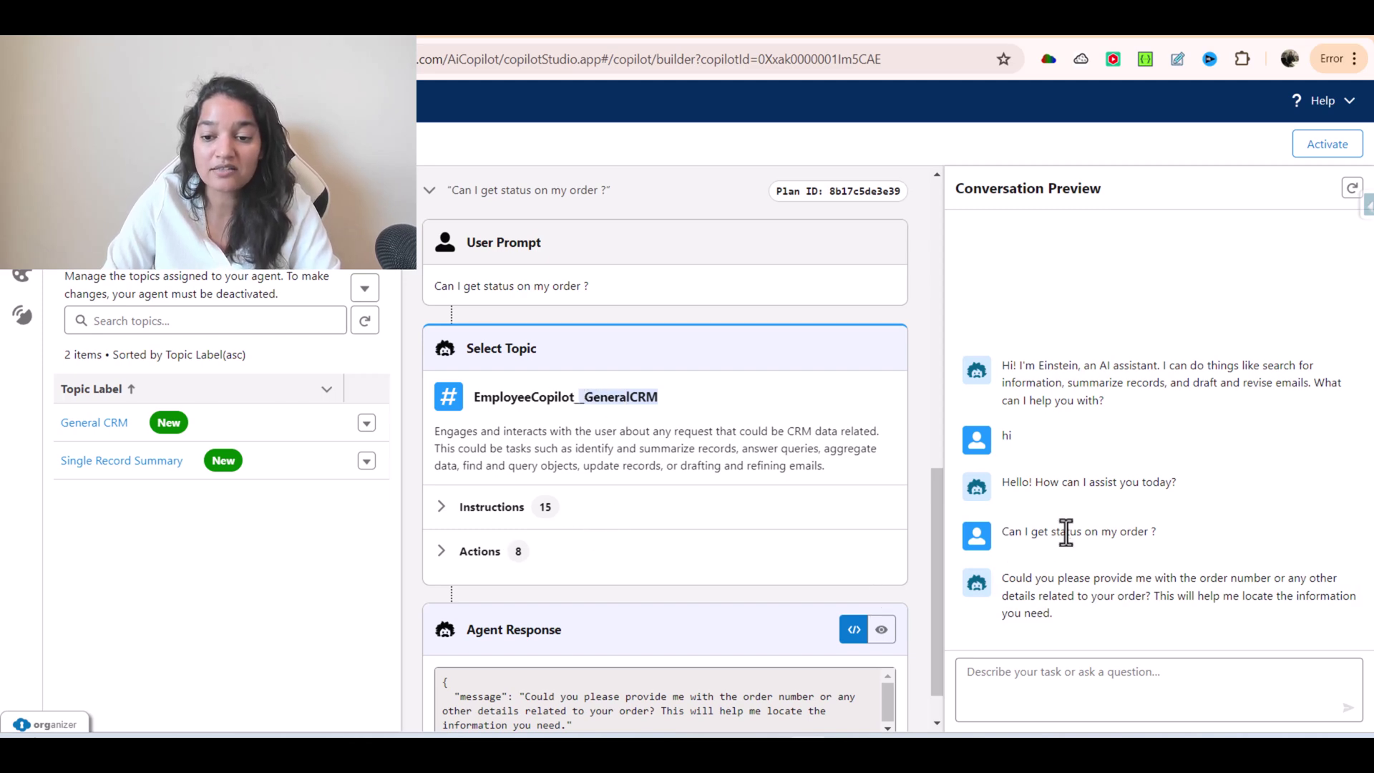
scroll(570, 565, "down", 1)
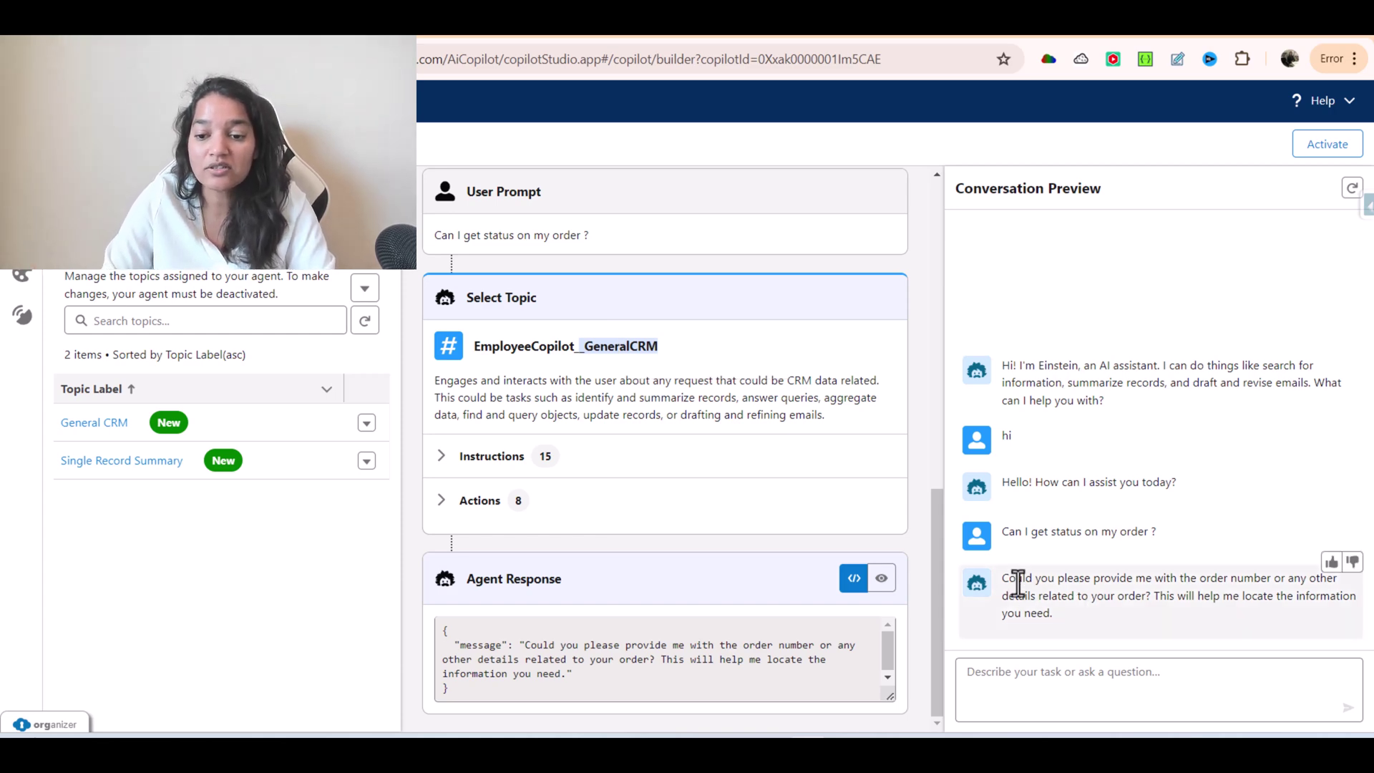
left_click_drag(1003, 574, 1062, 626)
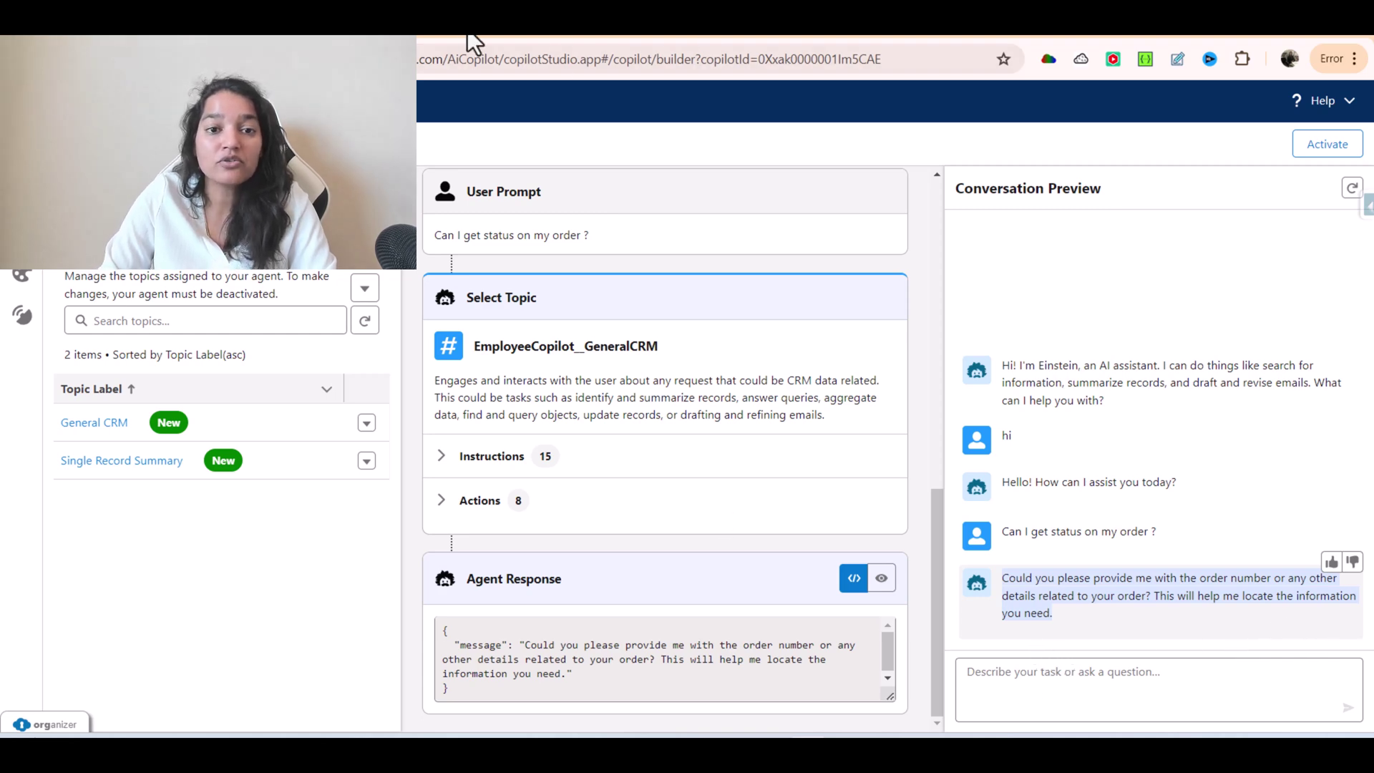
Reply to the agent with a made-up order number in the conversation preview and examine the selected topic and response.
left_click(1053, 676)
type("123131313")
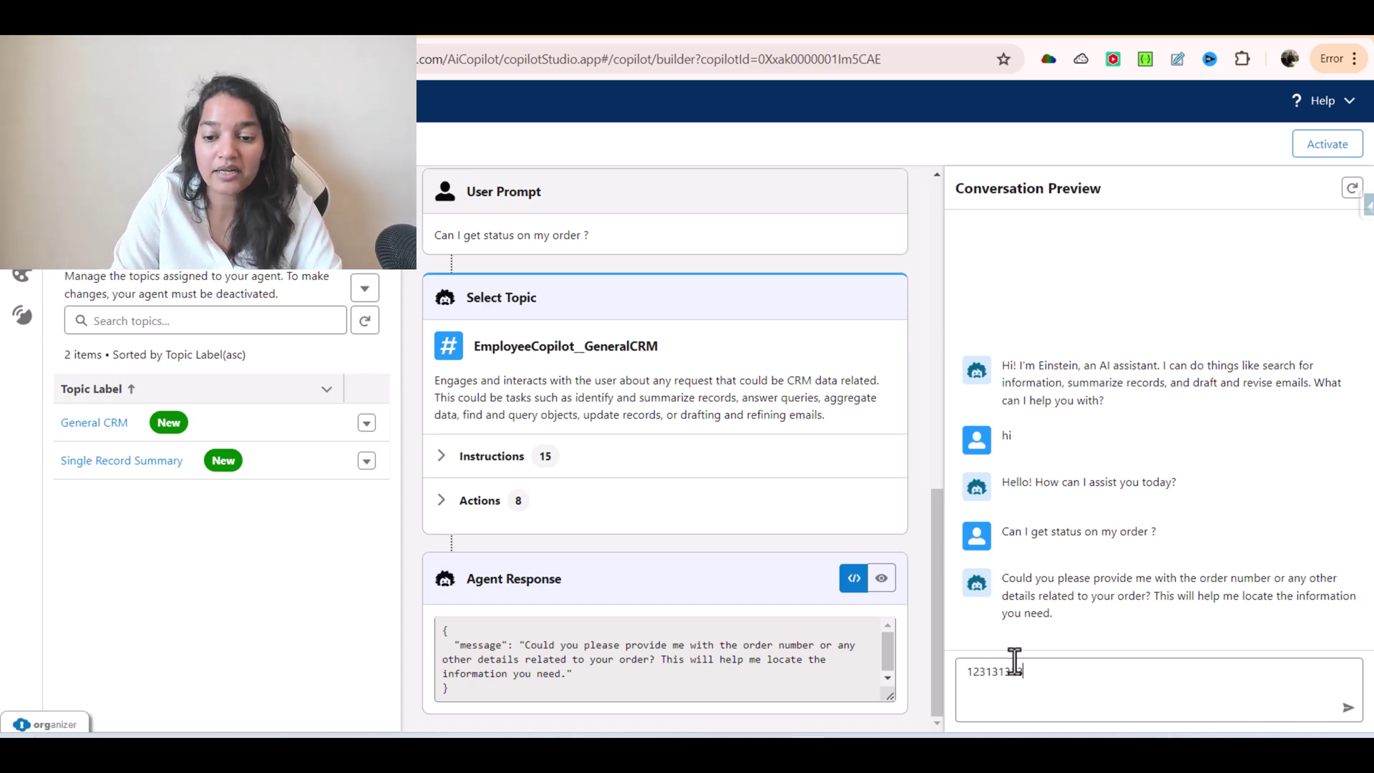
key("Return")
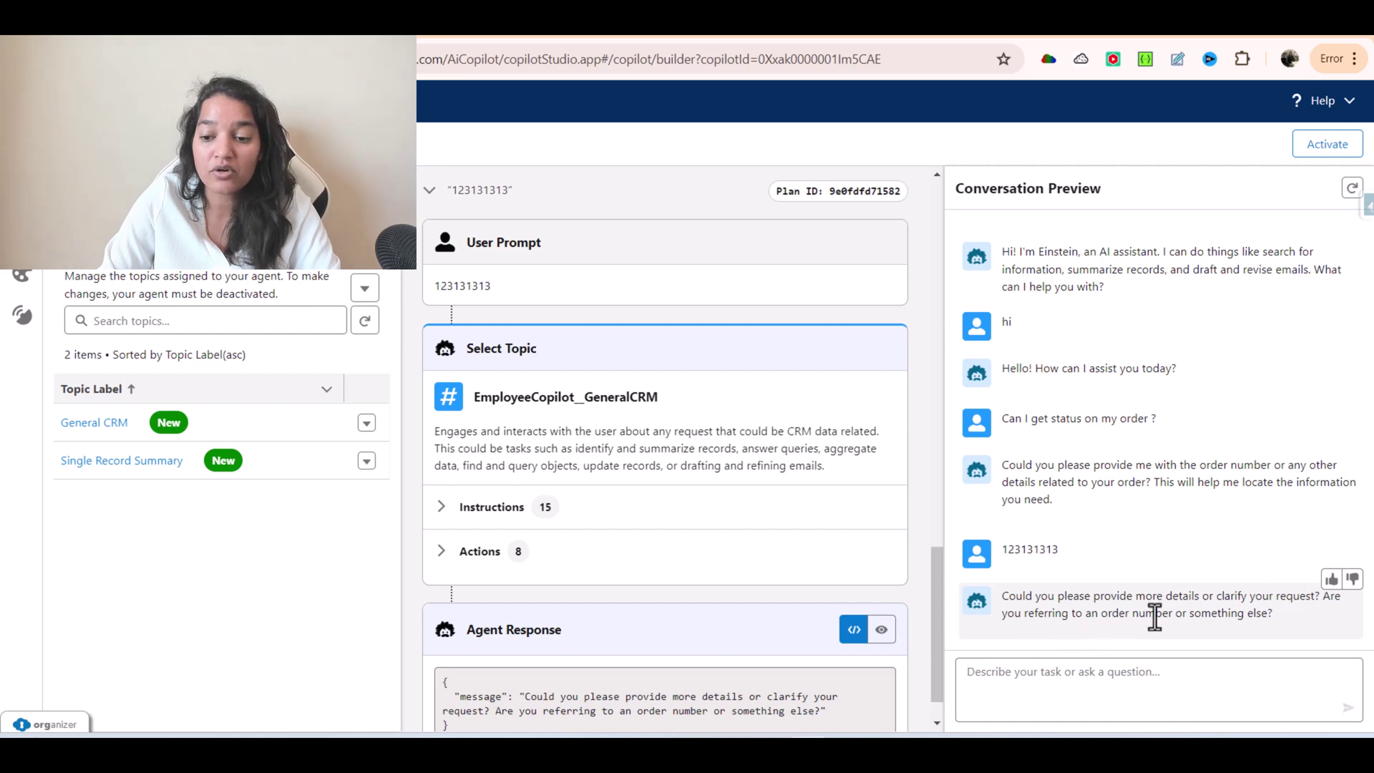
scroll(547, 380, "down", 1)
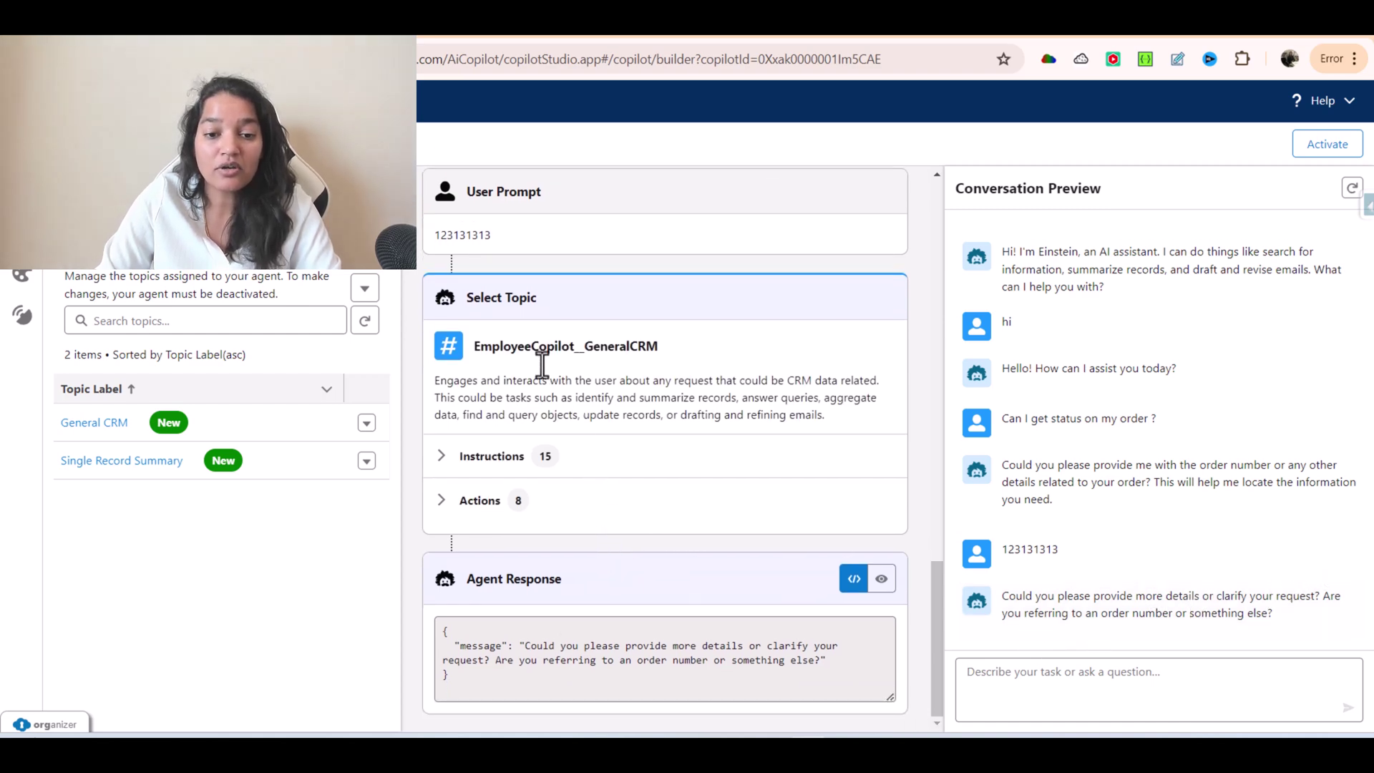
left_click_drag(672, 346, 578, 344)
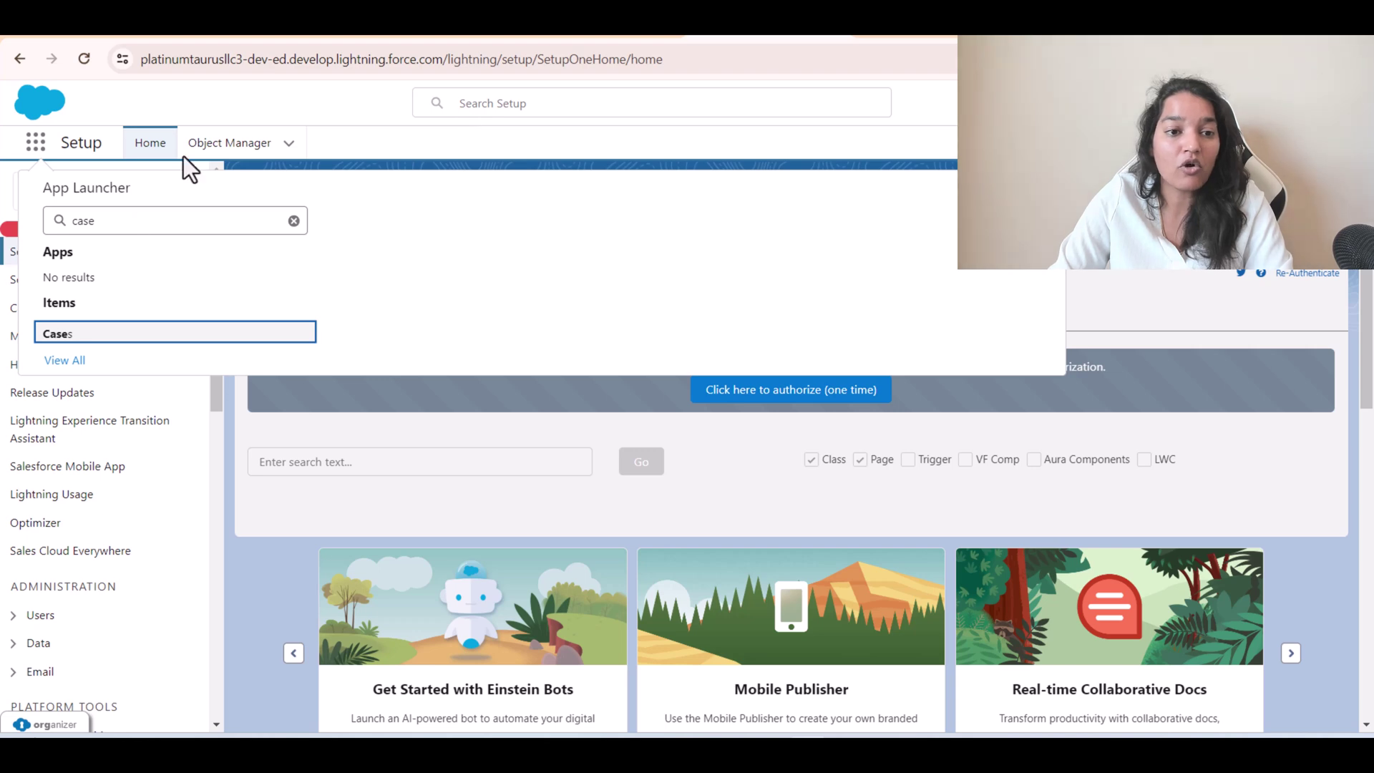
Find the Orders object from Salesforce Setup and display its All Orders list view.
left_click(36, 143)
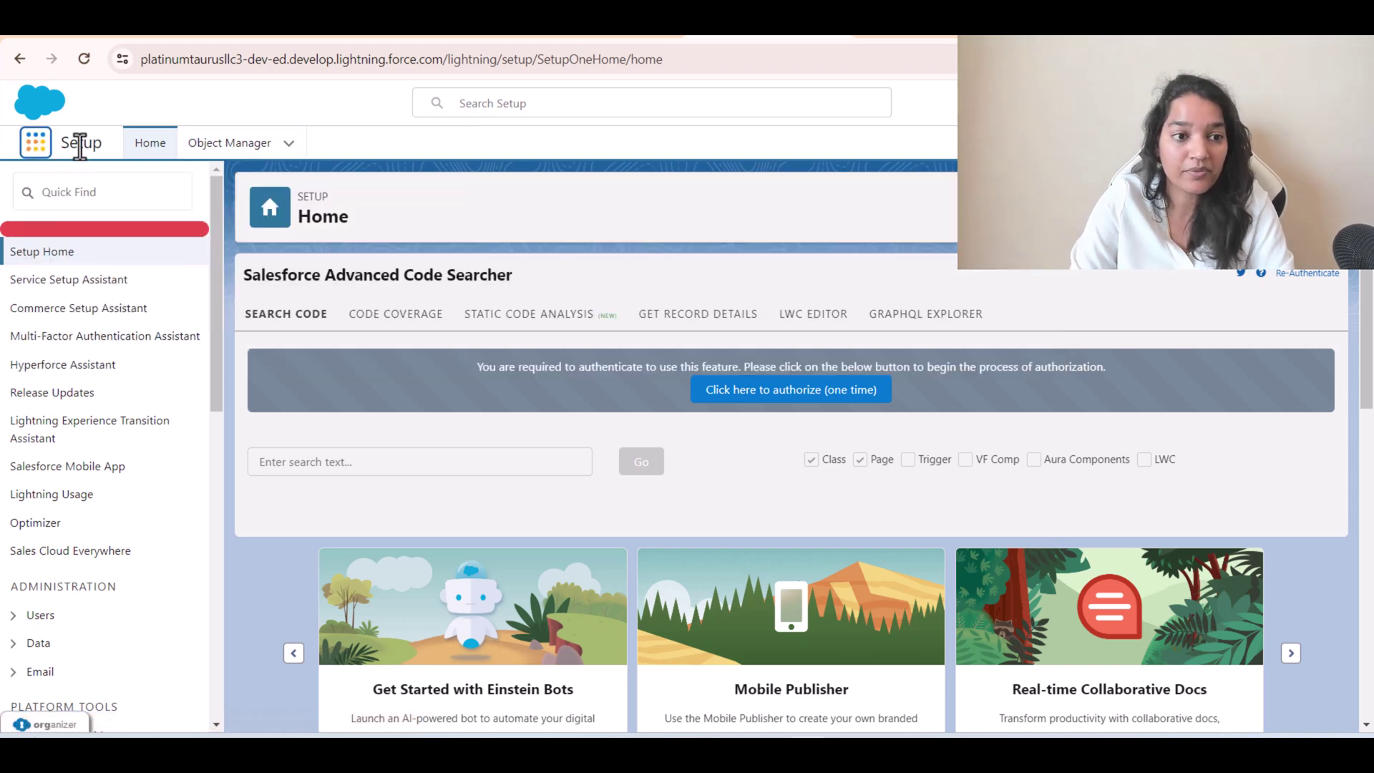
left_click(38, 145)
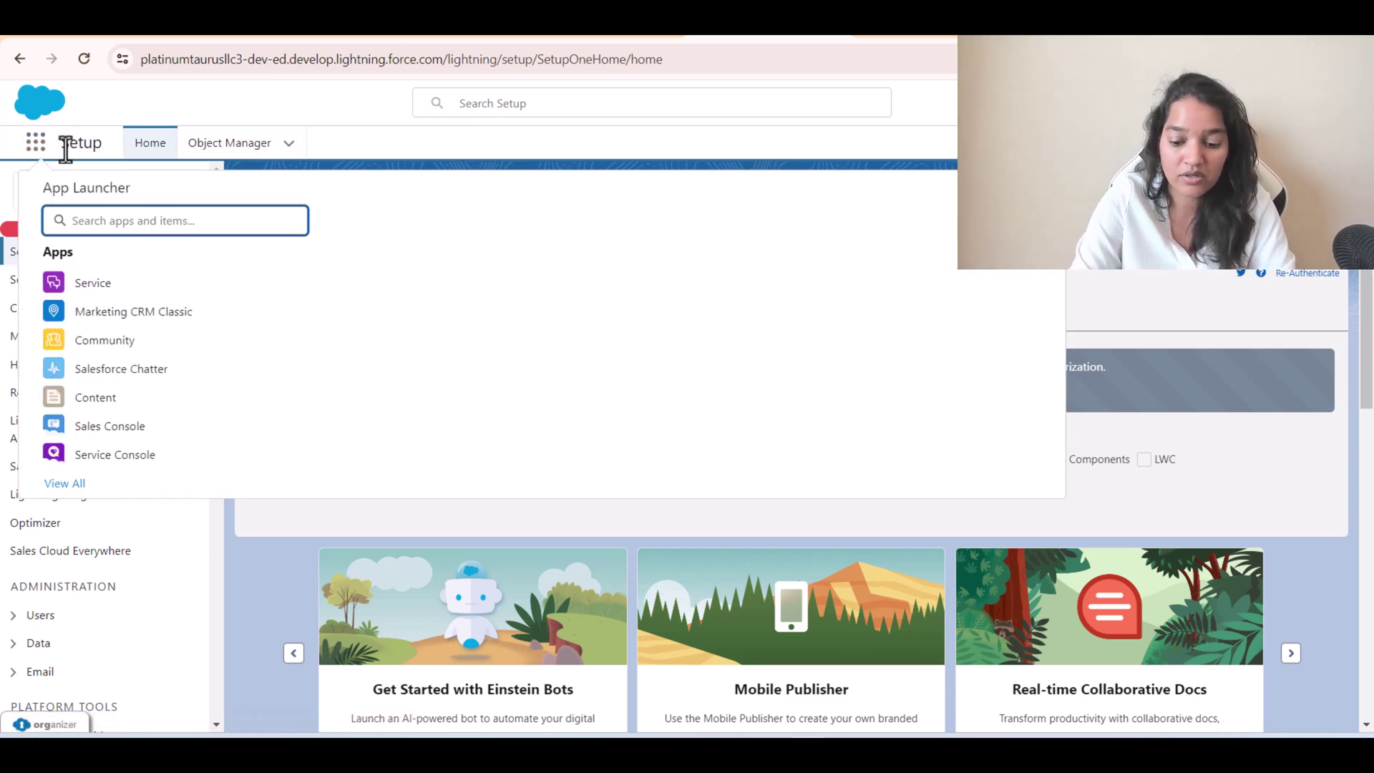
type("order")
left_click(107, 361)
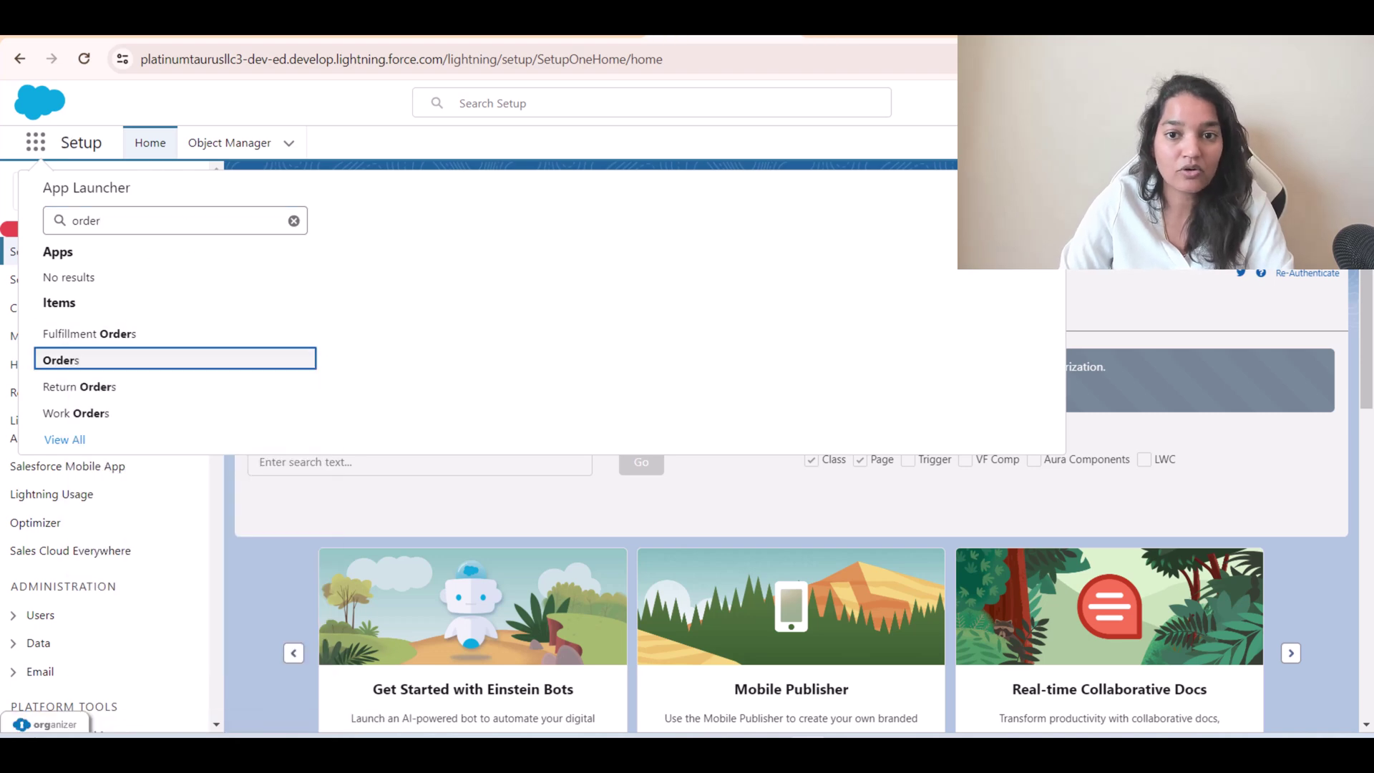
key("Return")
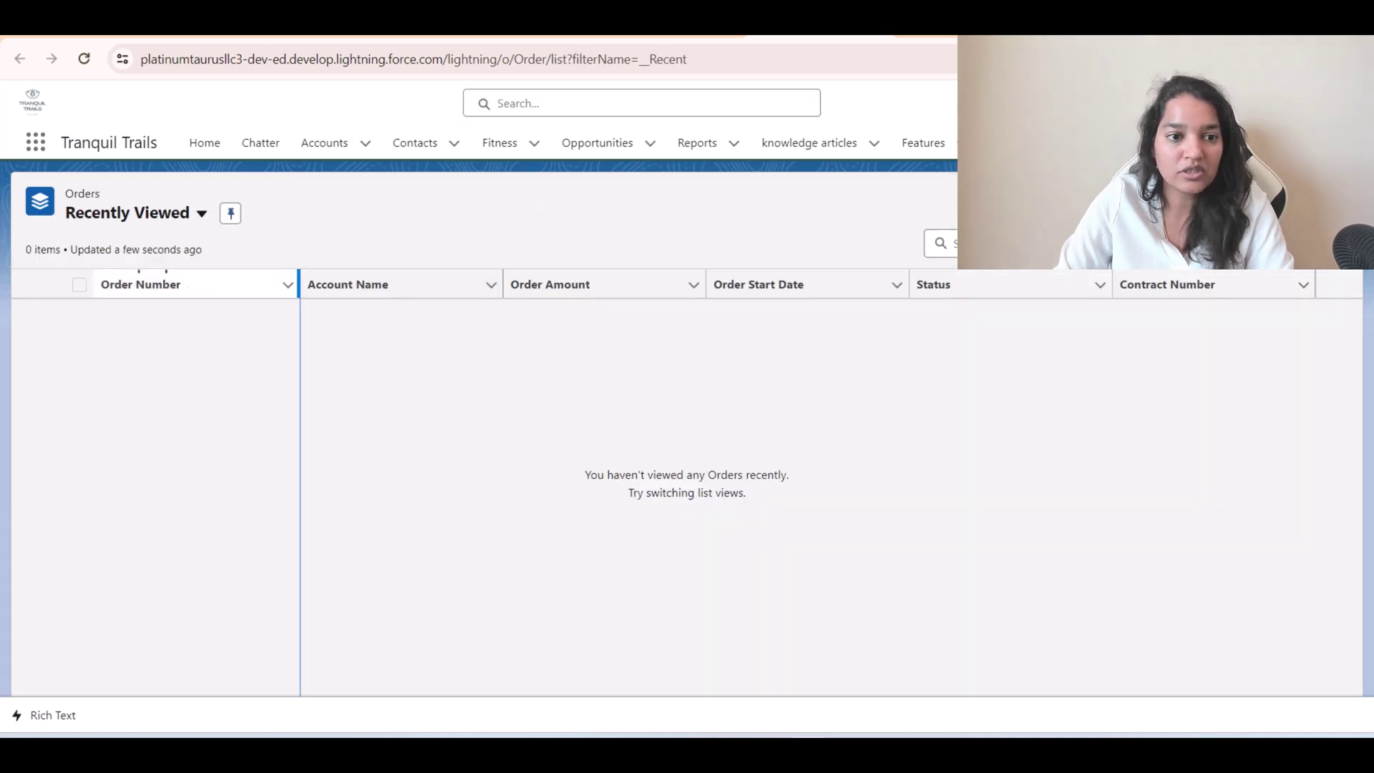
left_click(195, 217)
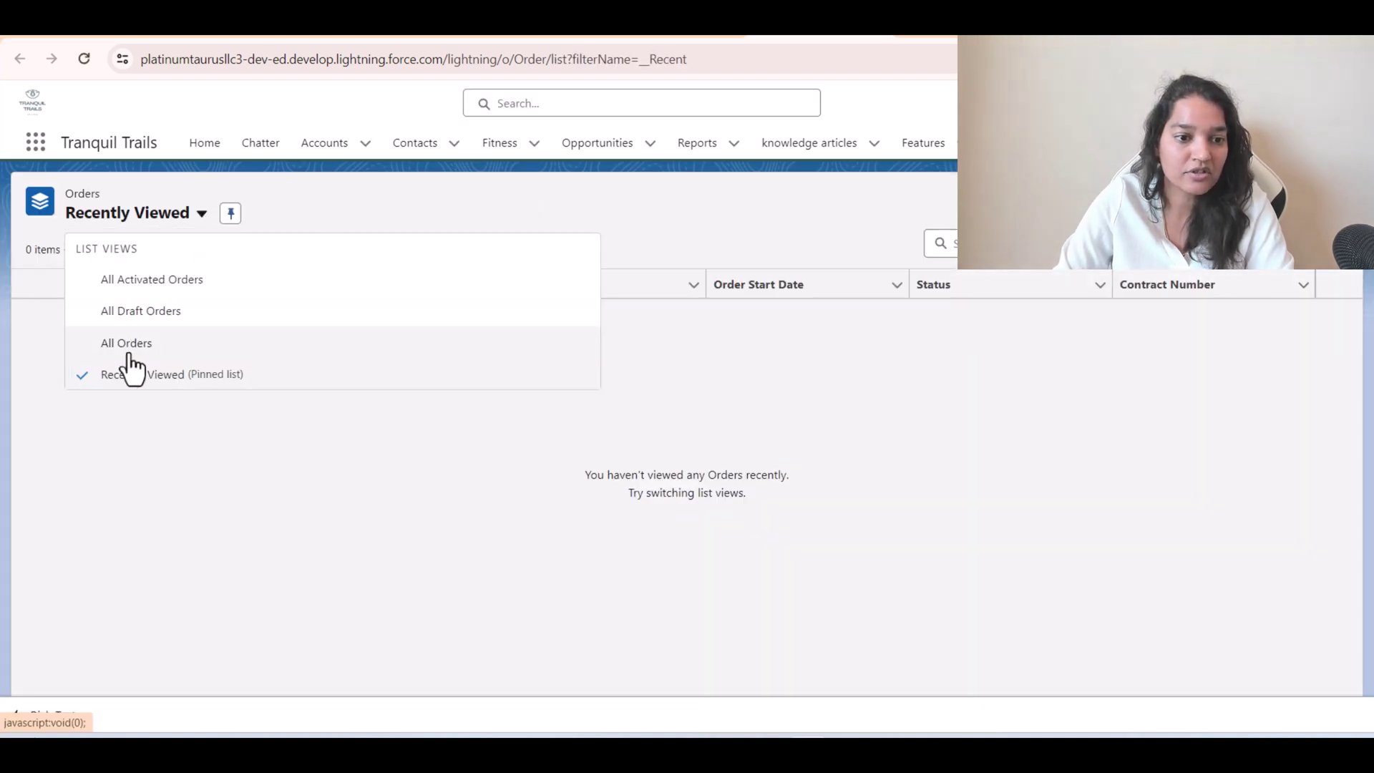
left_click(131, 356)
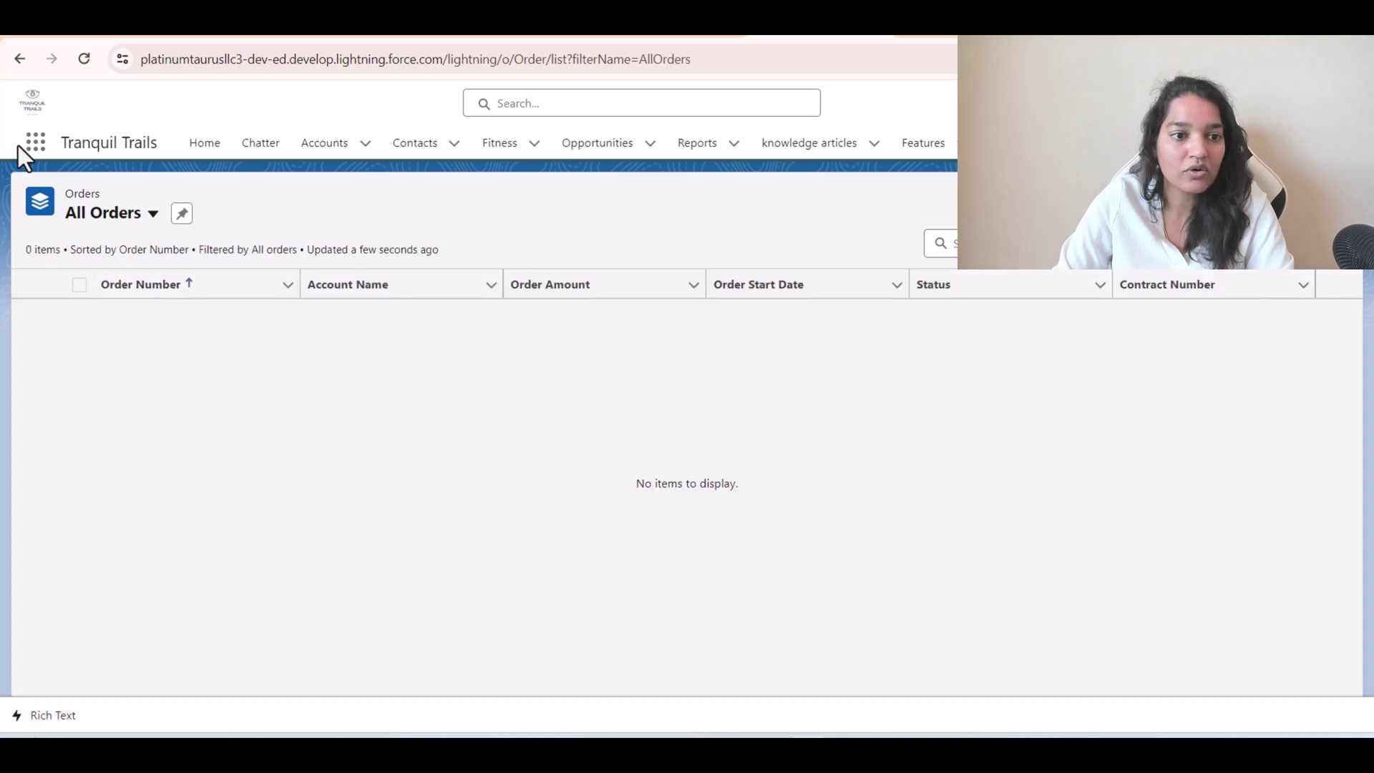
Find the Contracts object by searching "contr" and start a new contract record.
left_click(36, 150)
type("contr")
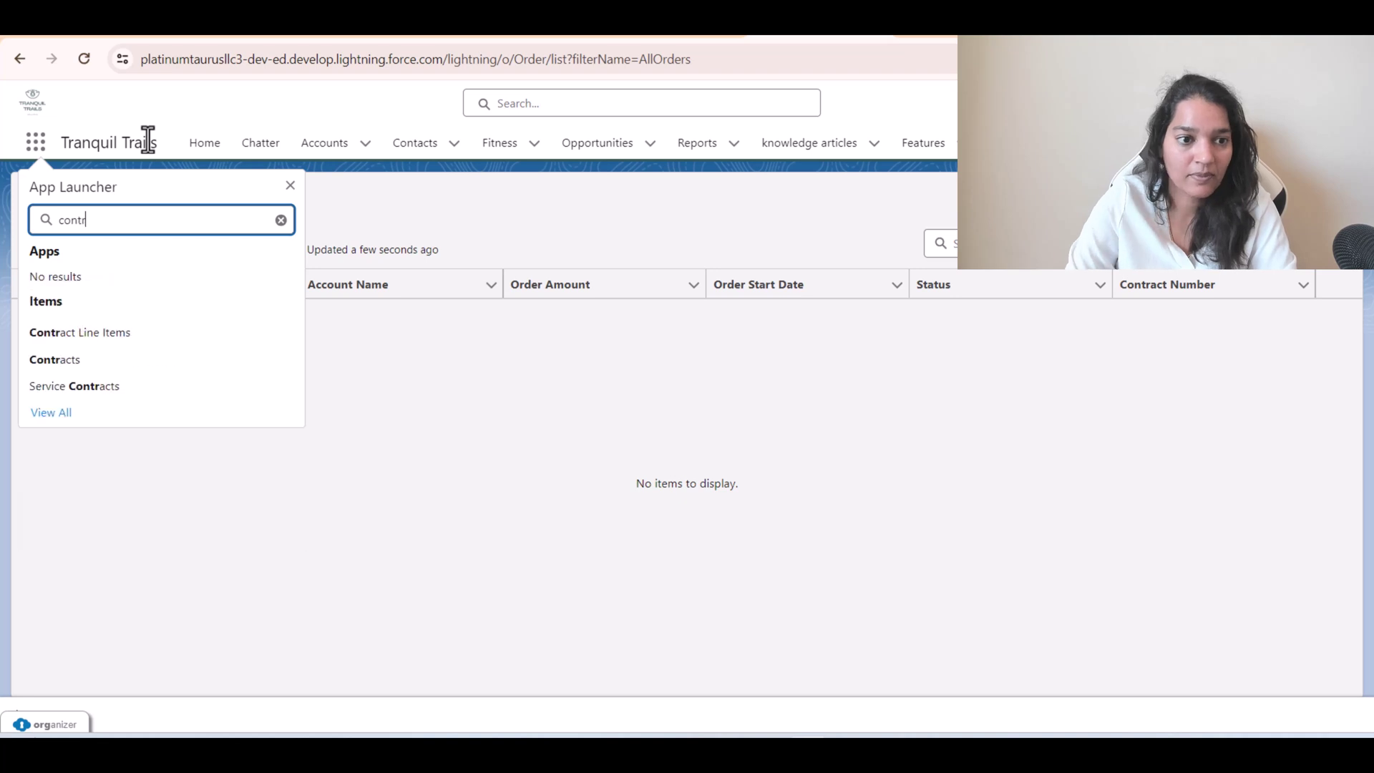
left_click_drag(63, 383, 73, 360)
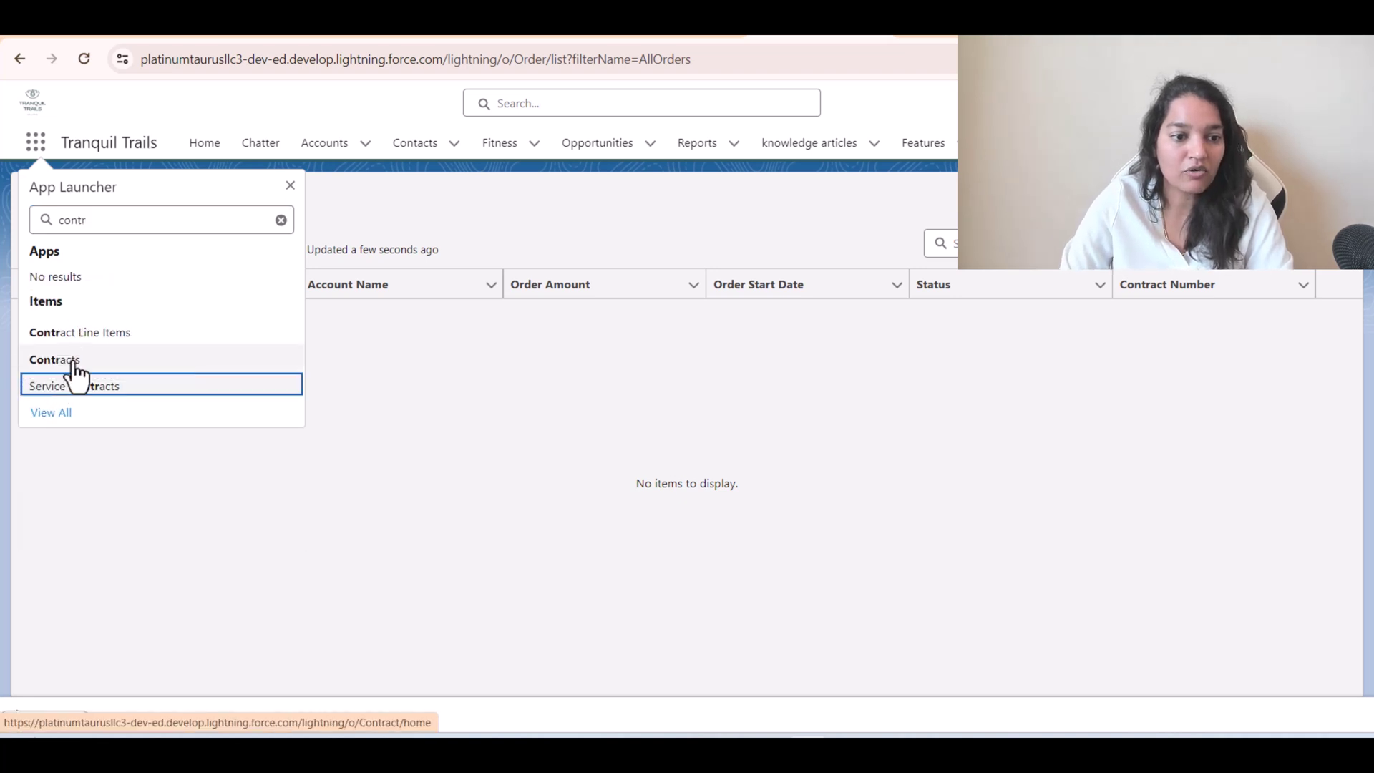
left_click(73, 360)
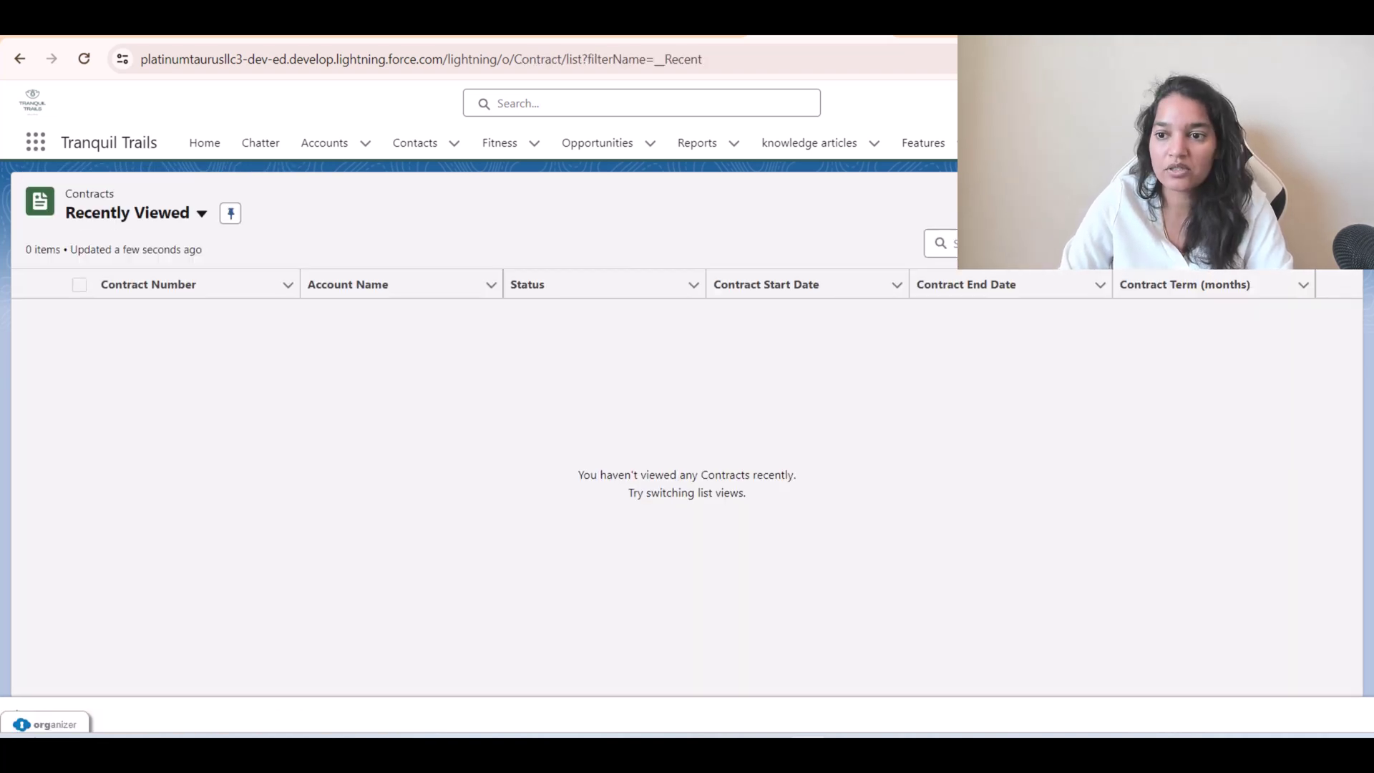
left_click(1330, 213)
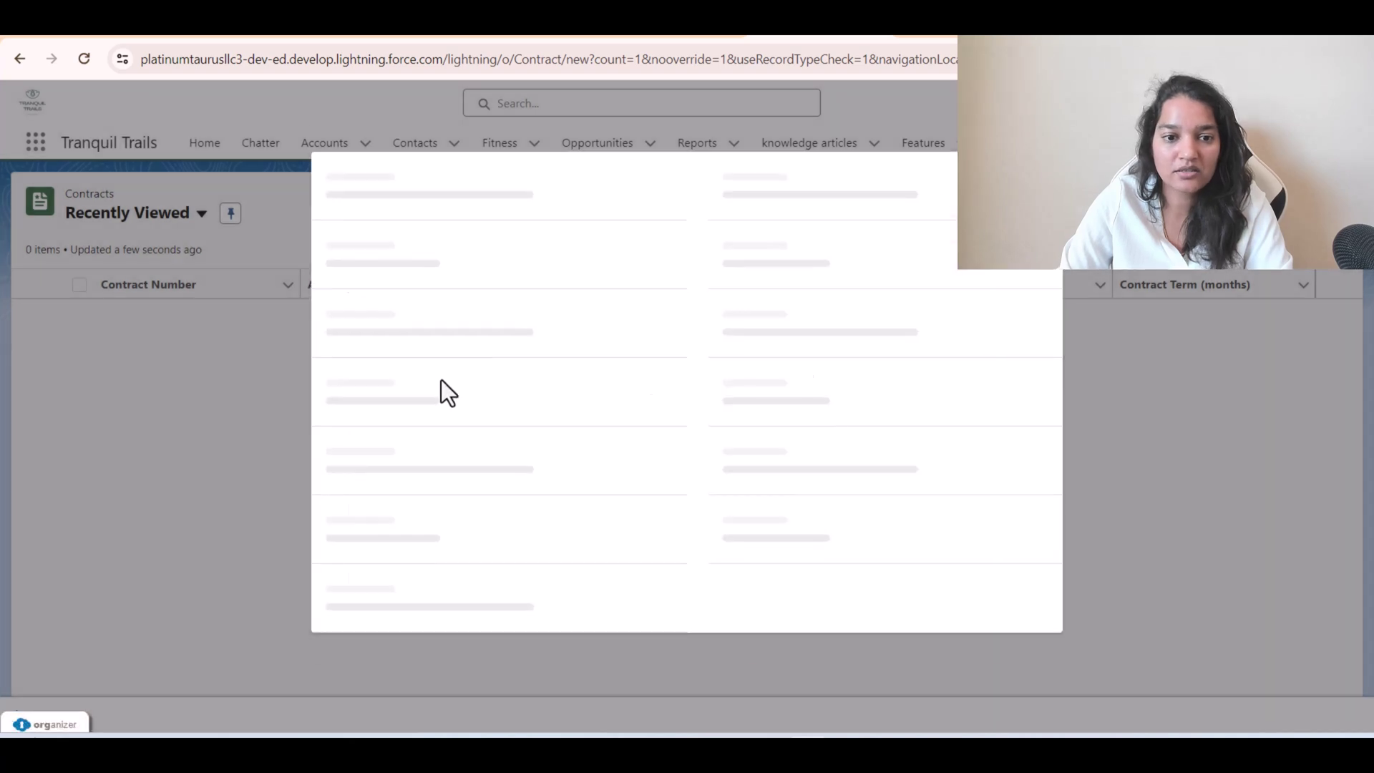
Fill in the contract's account and customer signatory with the customer's records, and set the customer signed date to 9/23/2024.
left_click(433, 402)
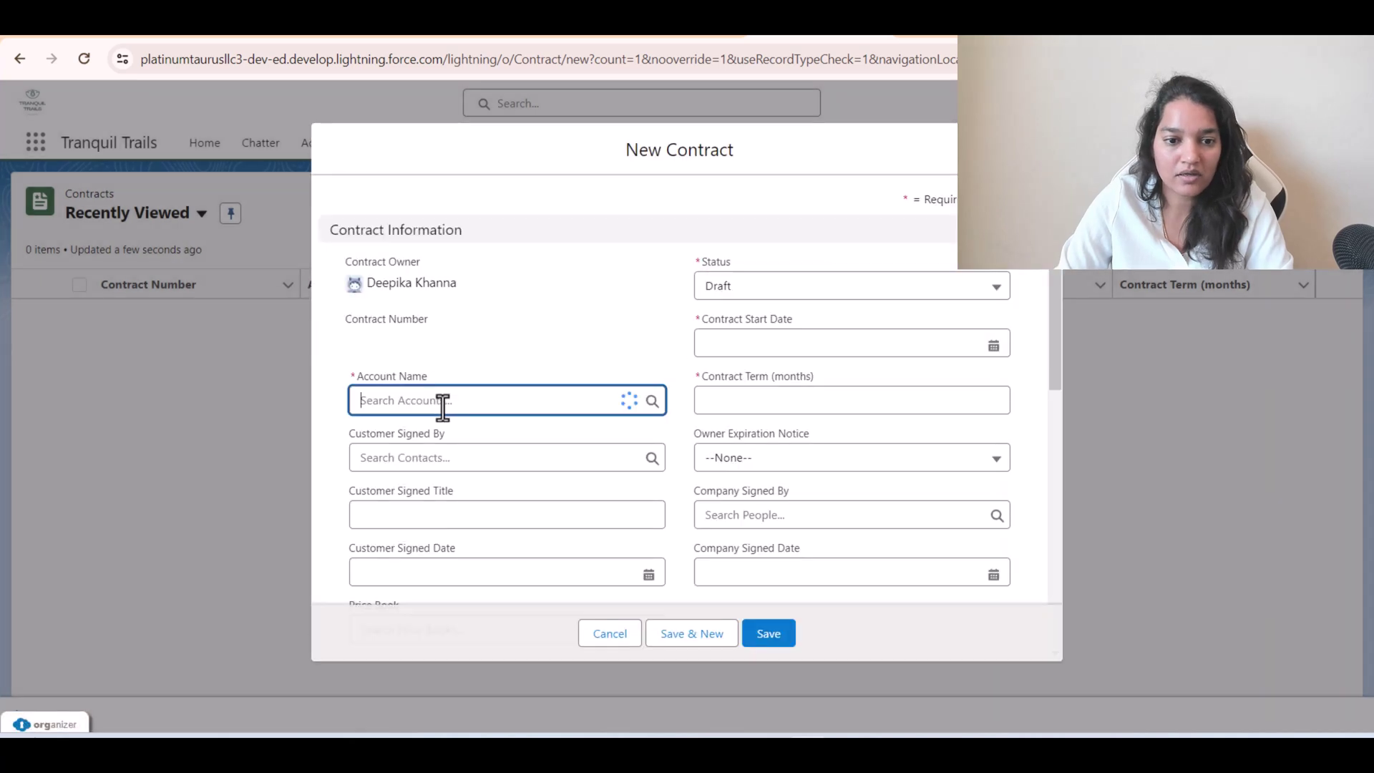
left_click(430, 470)
left_click(576, 458)
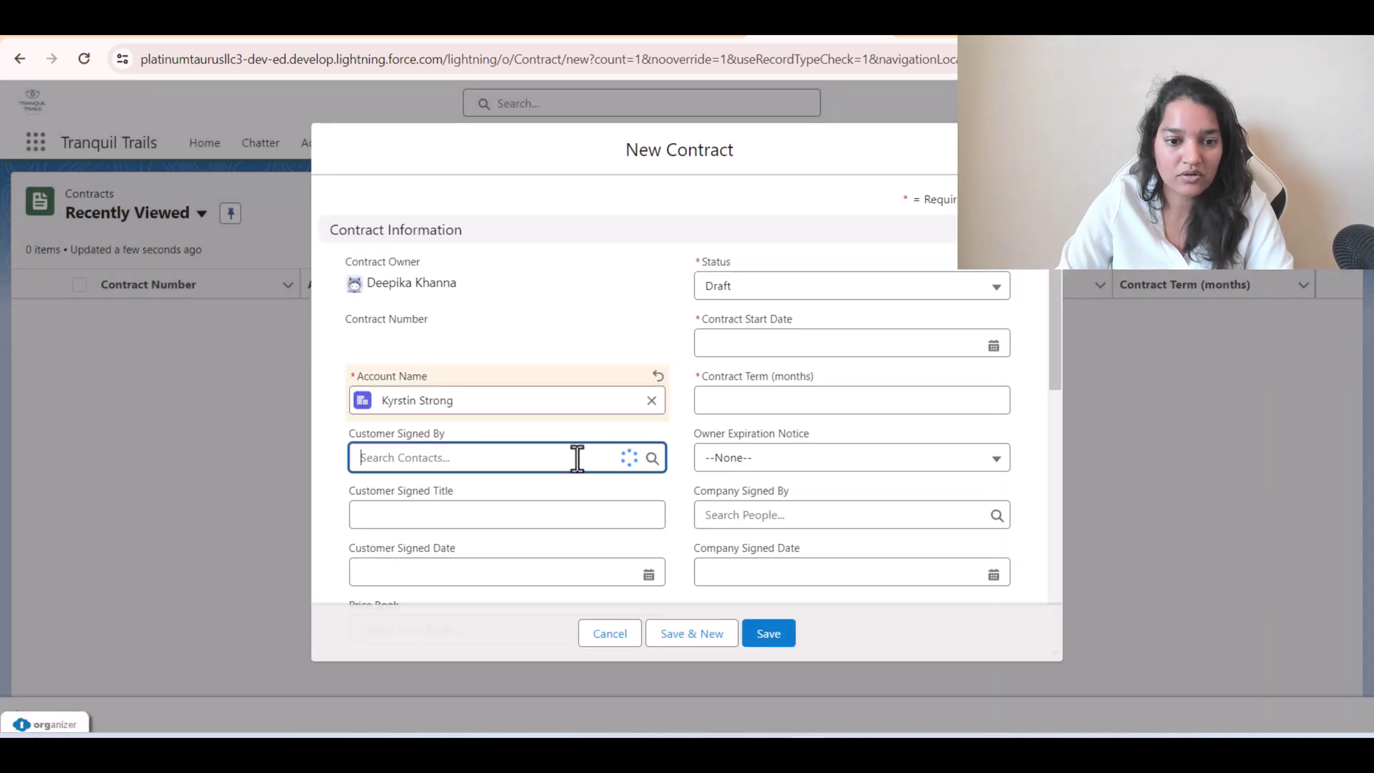
left_click(383, 573)
scroll(653, 438, "down", 3)
left_click(644, 393)
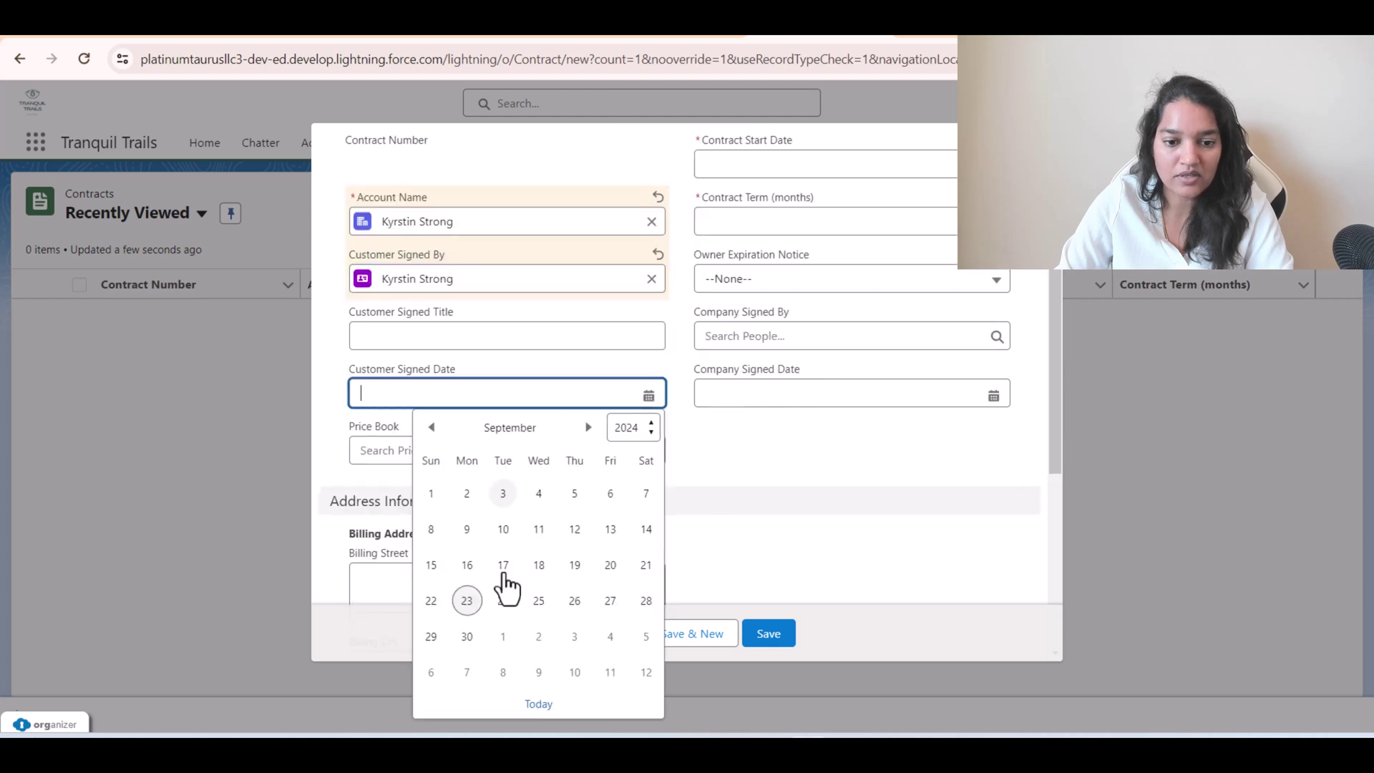
left_click(466, 600)
Enter a billing street in the new contract's address information.
scroll(594, 427, "down", 3)
scroll(651, 429, "up", 4)
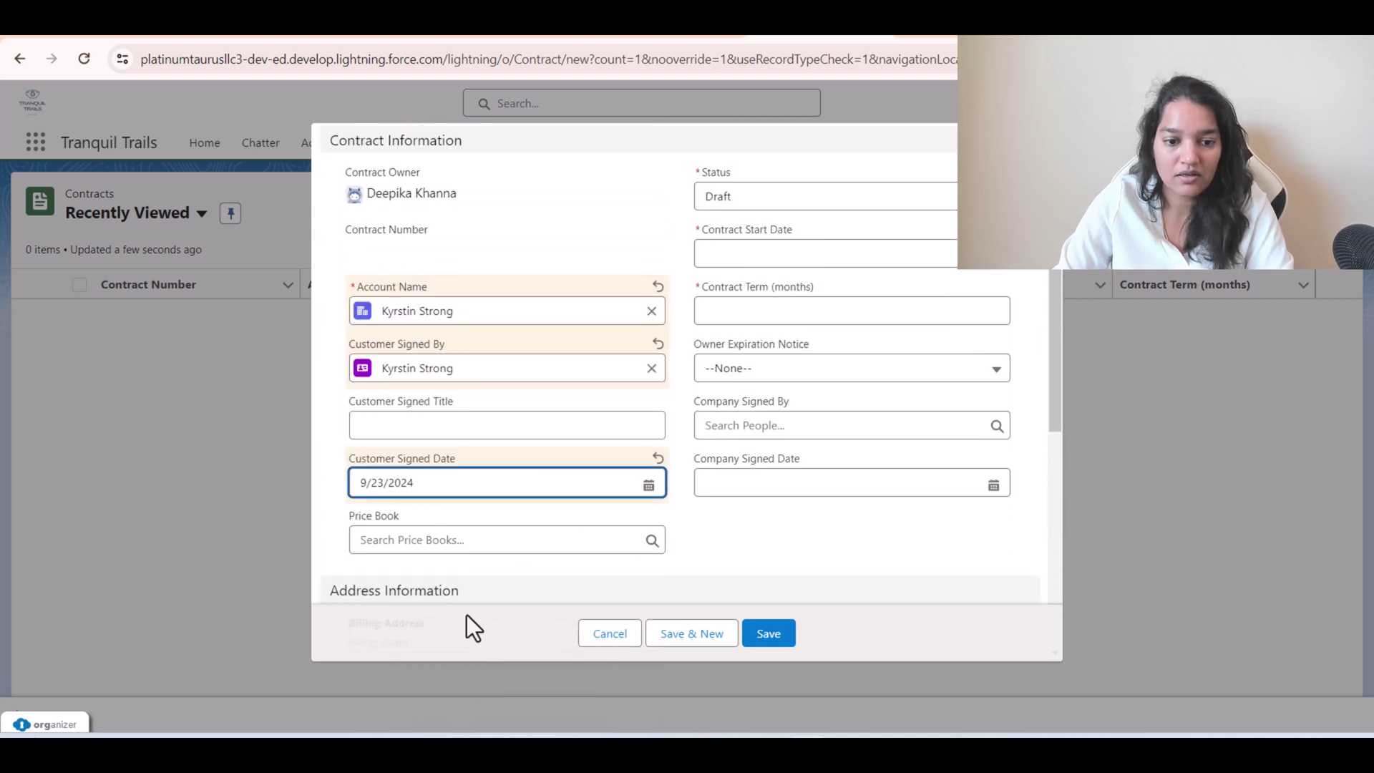
scroll(467, 583, "down", 3)
left_click(453, 481)
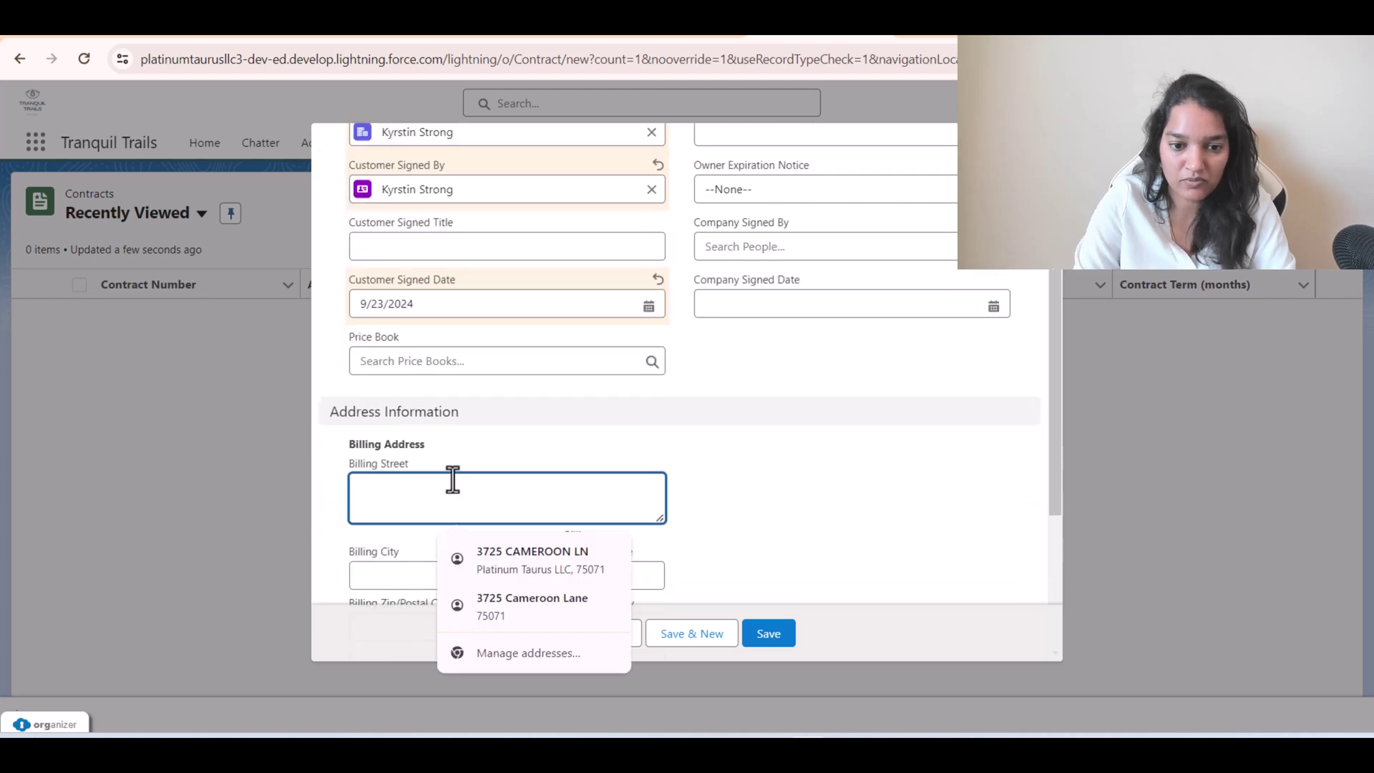
type("372")
Set the contract start date to 9/24/2024 and the contract term to 12 months, and save the contract.
scroll(570, 445, "up", 5)
left_click(773, 344)
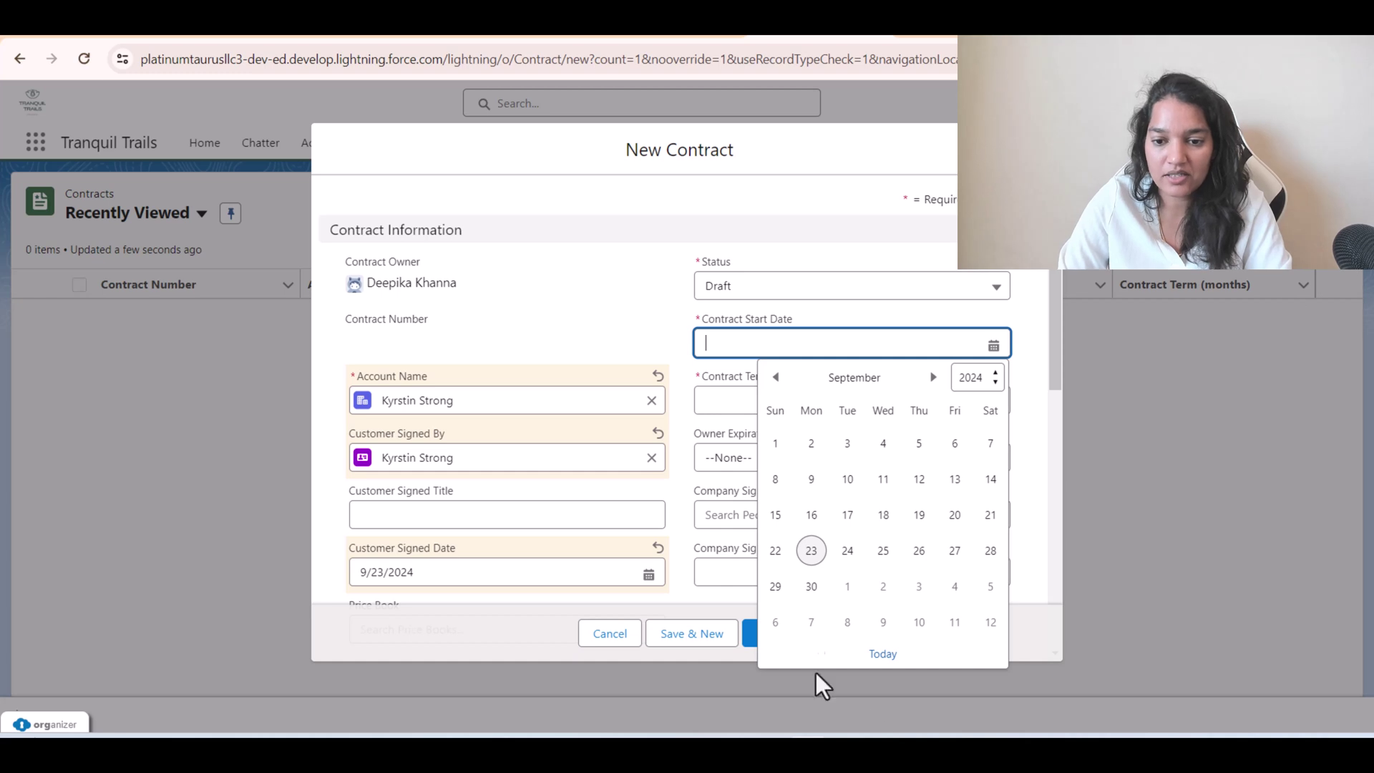
left_click(848, 551)
left_click(780, 400)
type("12")
left_click(784, 636)
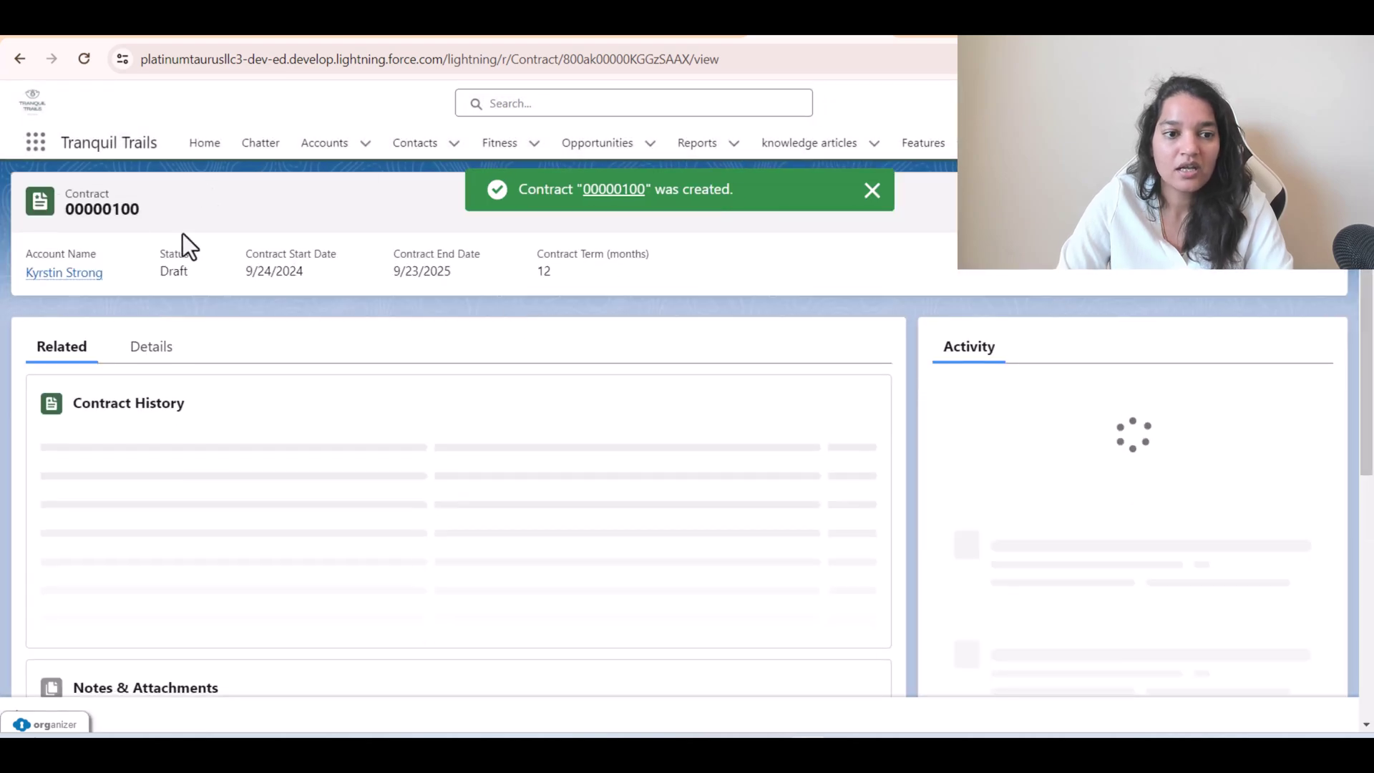
Go back to the Orders object and start a new order record.
left_click(35, 142)
type("Order")
left_click(62, 367)
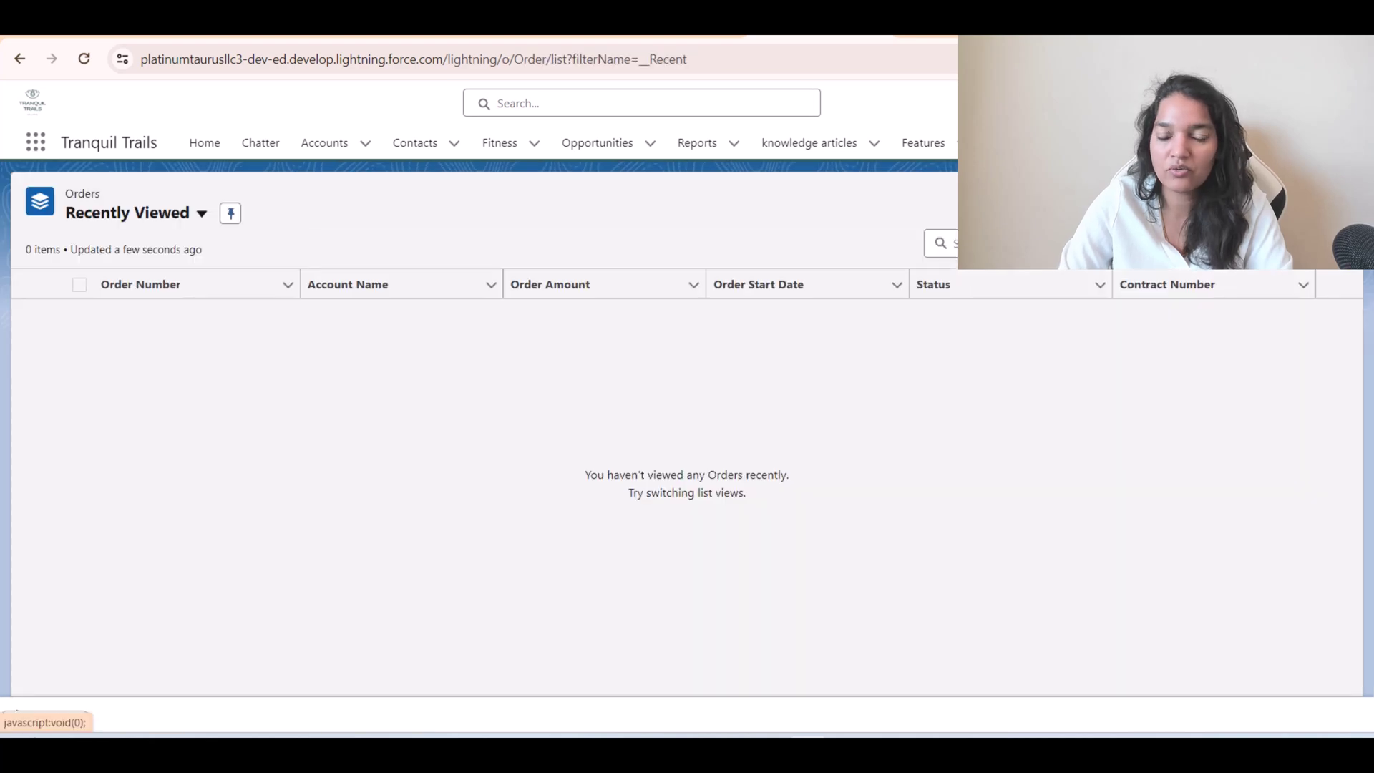
left_click(1331, 212)
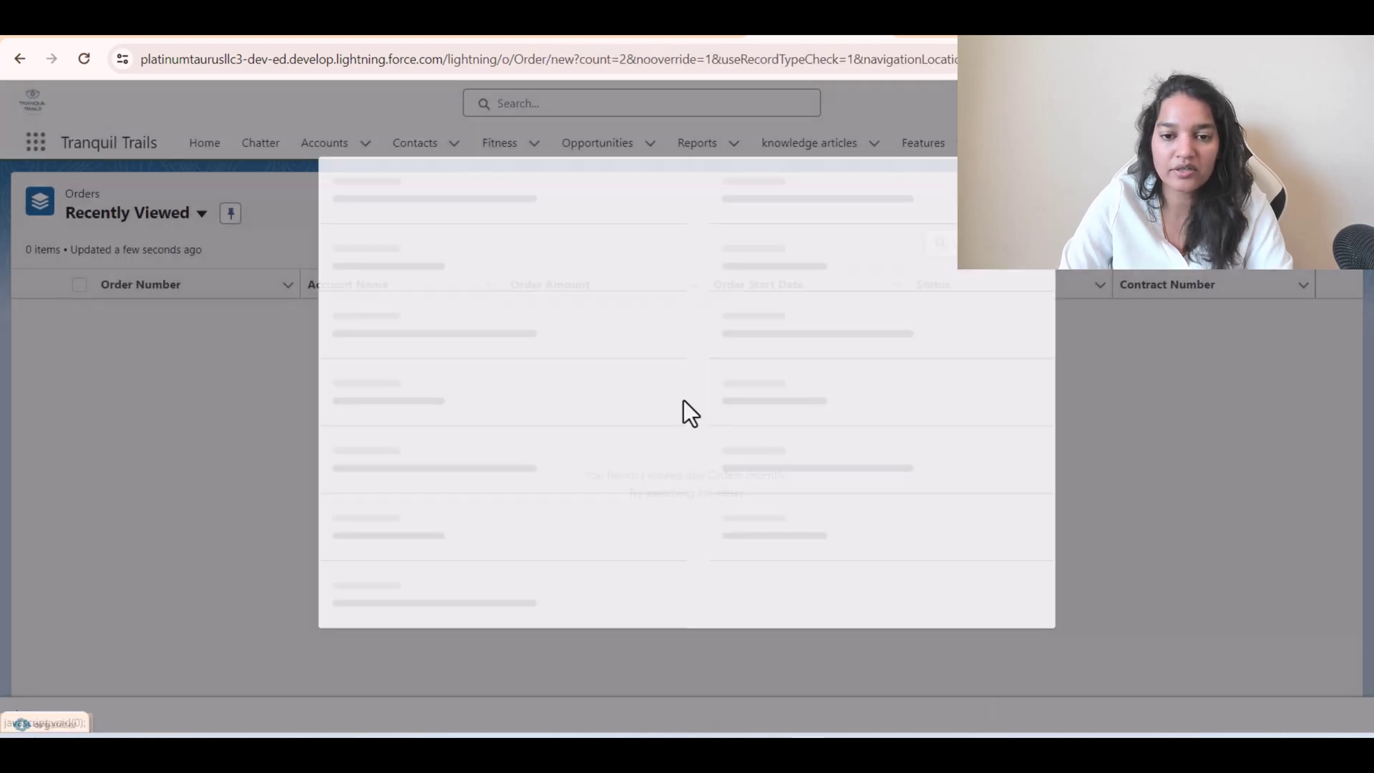
Give the order the customer's account, start date 9/23/2024 and the newly created contract, and try to save it.
left_click(451, 418)
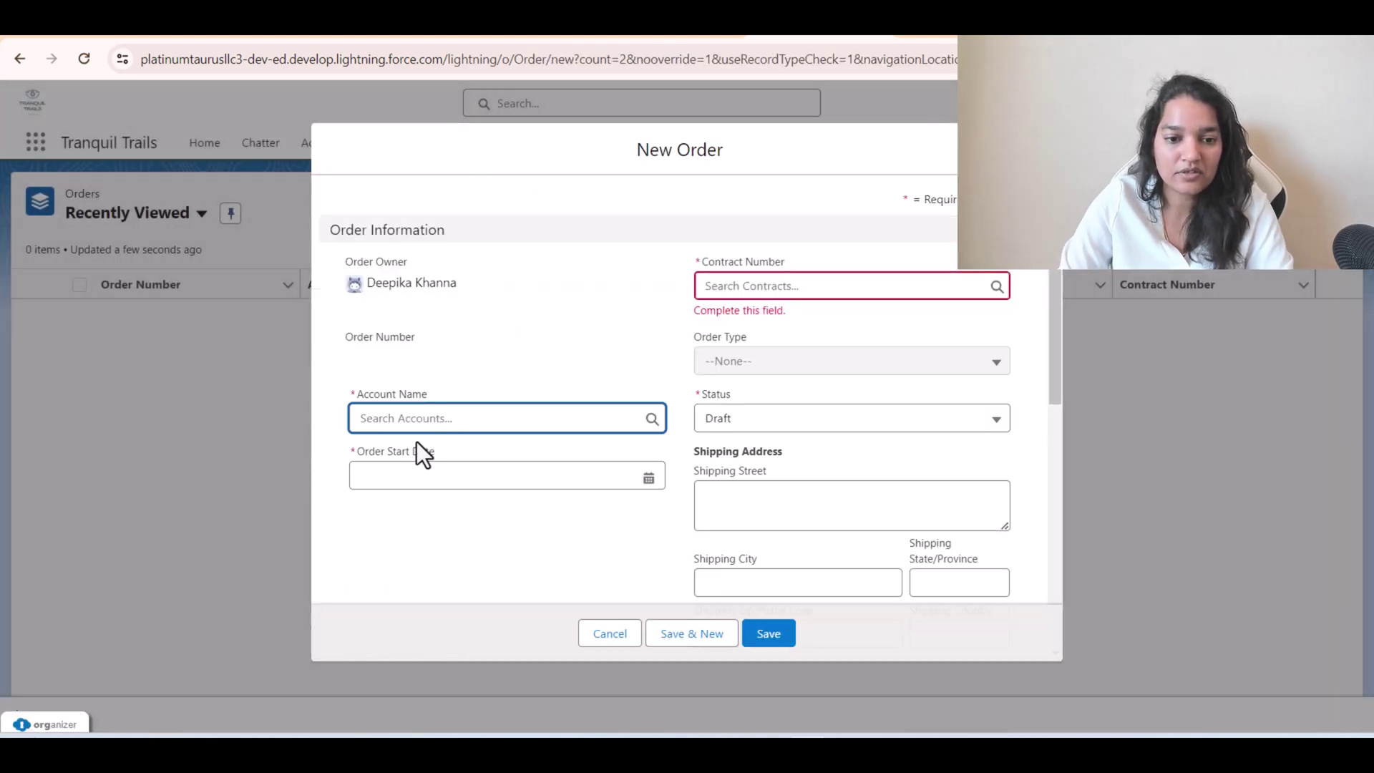
left_click(413, 485)
left_click(538, 473)
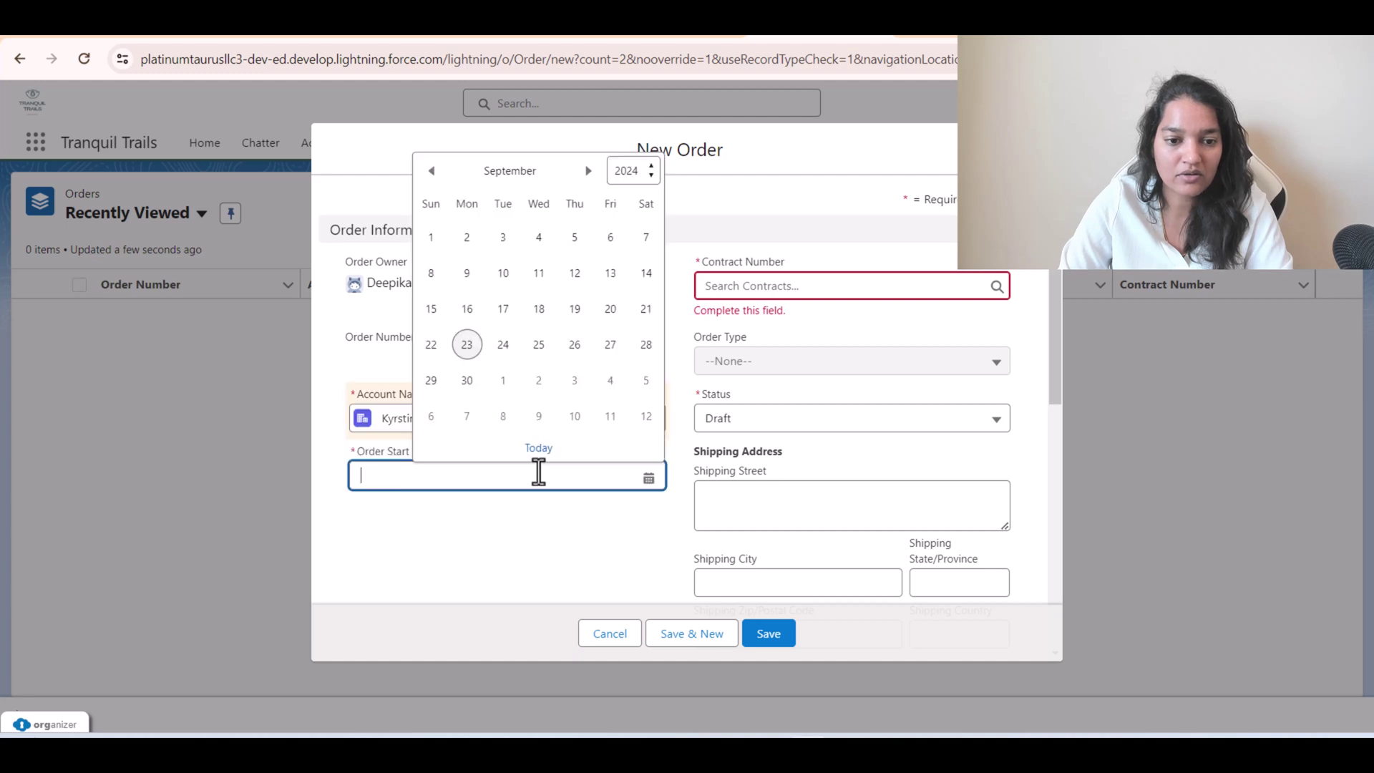
left_click(467, 344)
left_click(742, 286)
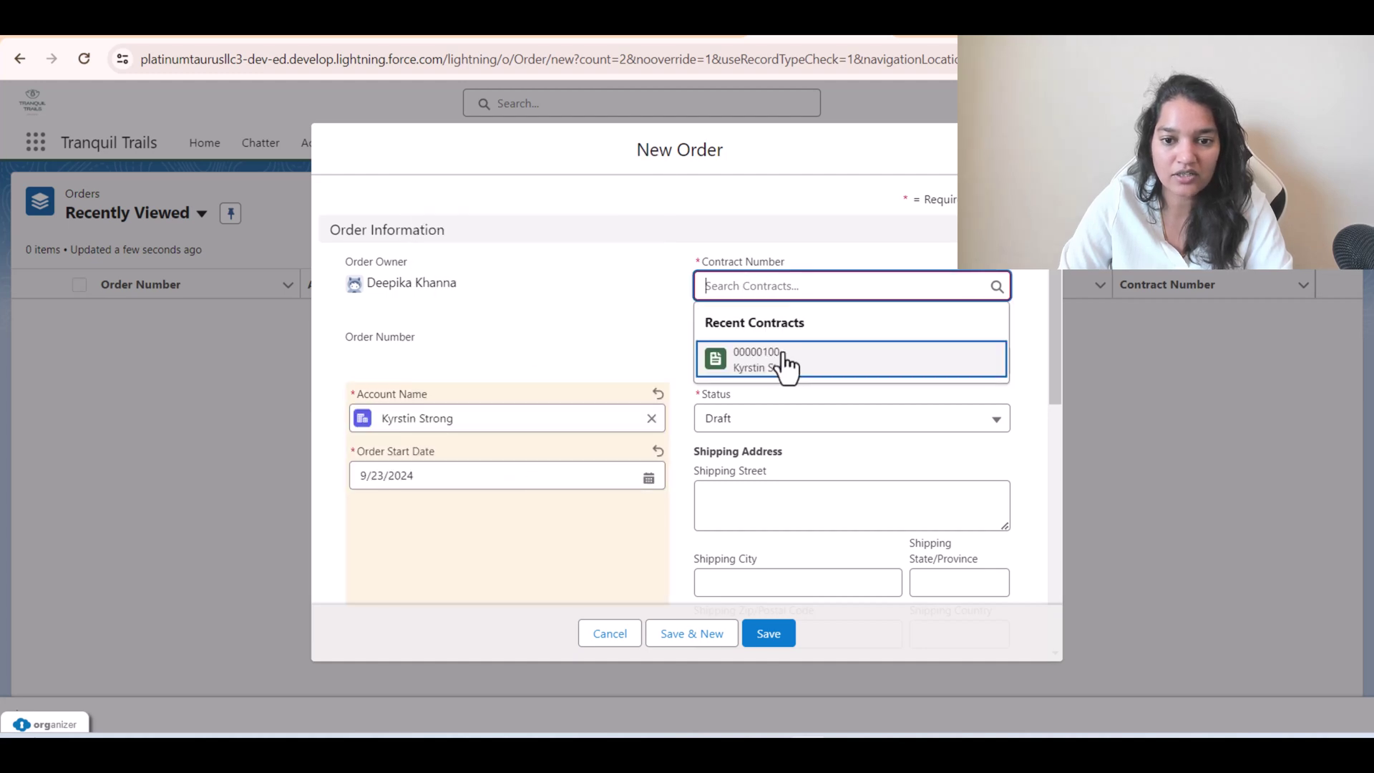
left_click(758, 369)
left_click(767, 634)
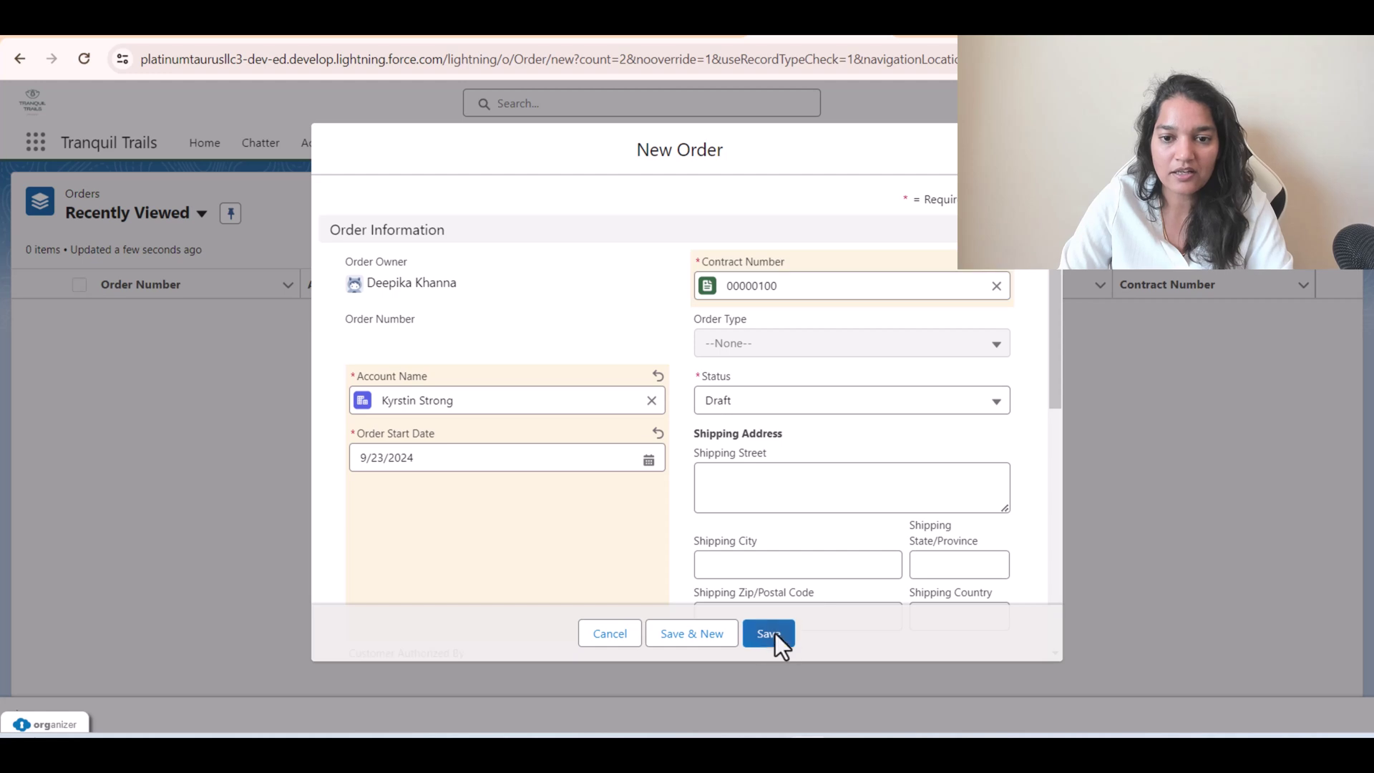
Change the order start date to 9/30/2024 and save the order.
left_click(648, 460)
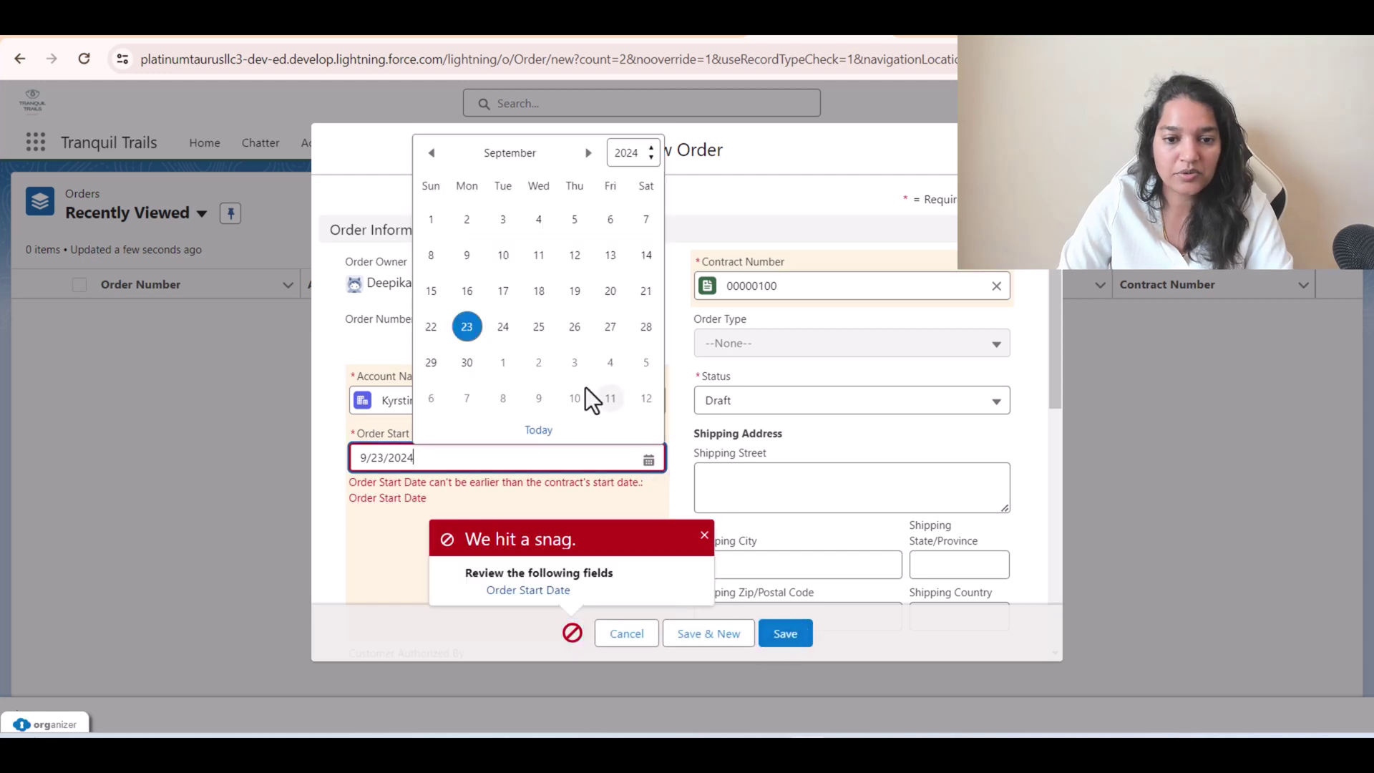
left_click(469, 362)
left_click(787, 633)
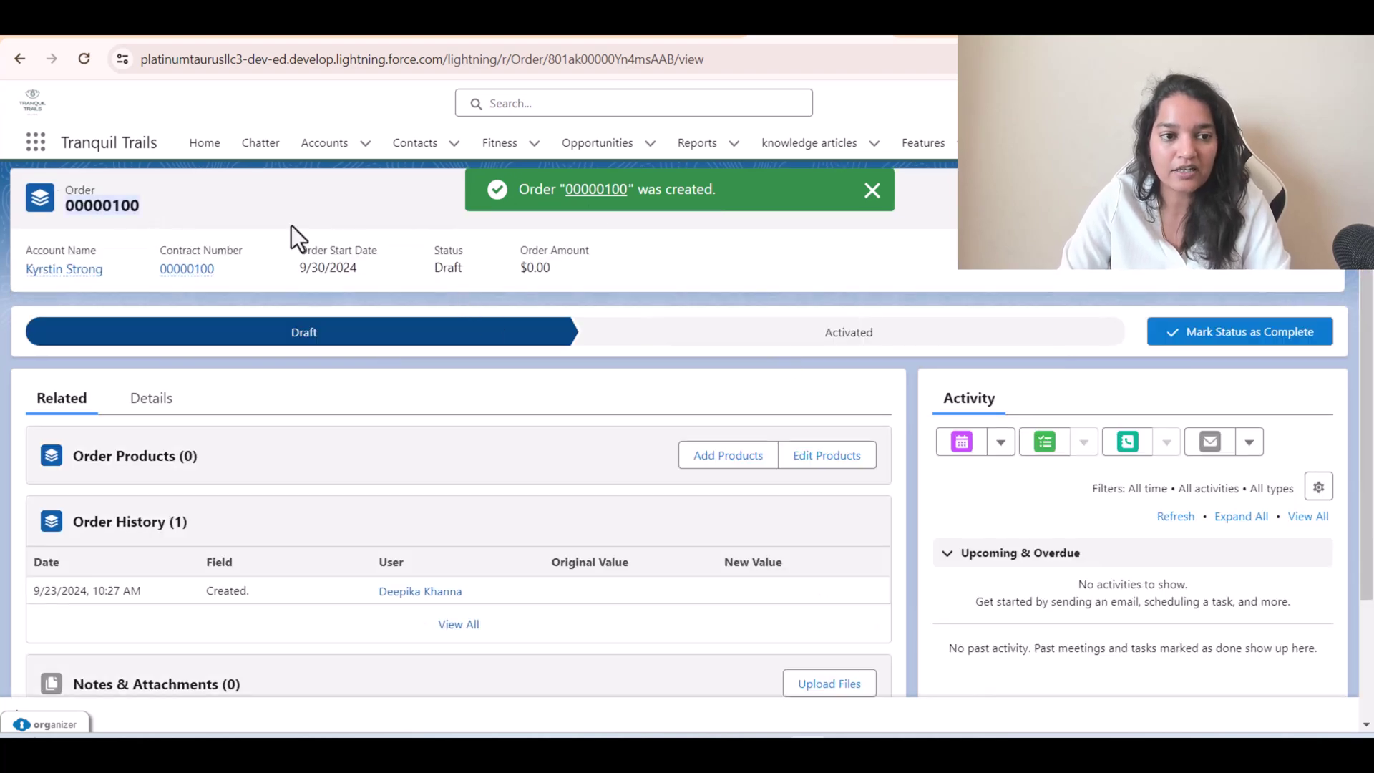
Return to Agent Builder and send the created order's number followed by "order number" in the conversation preview.
left_click(1281, 103)
left_click(931, 165)
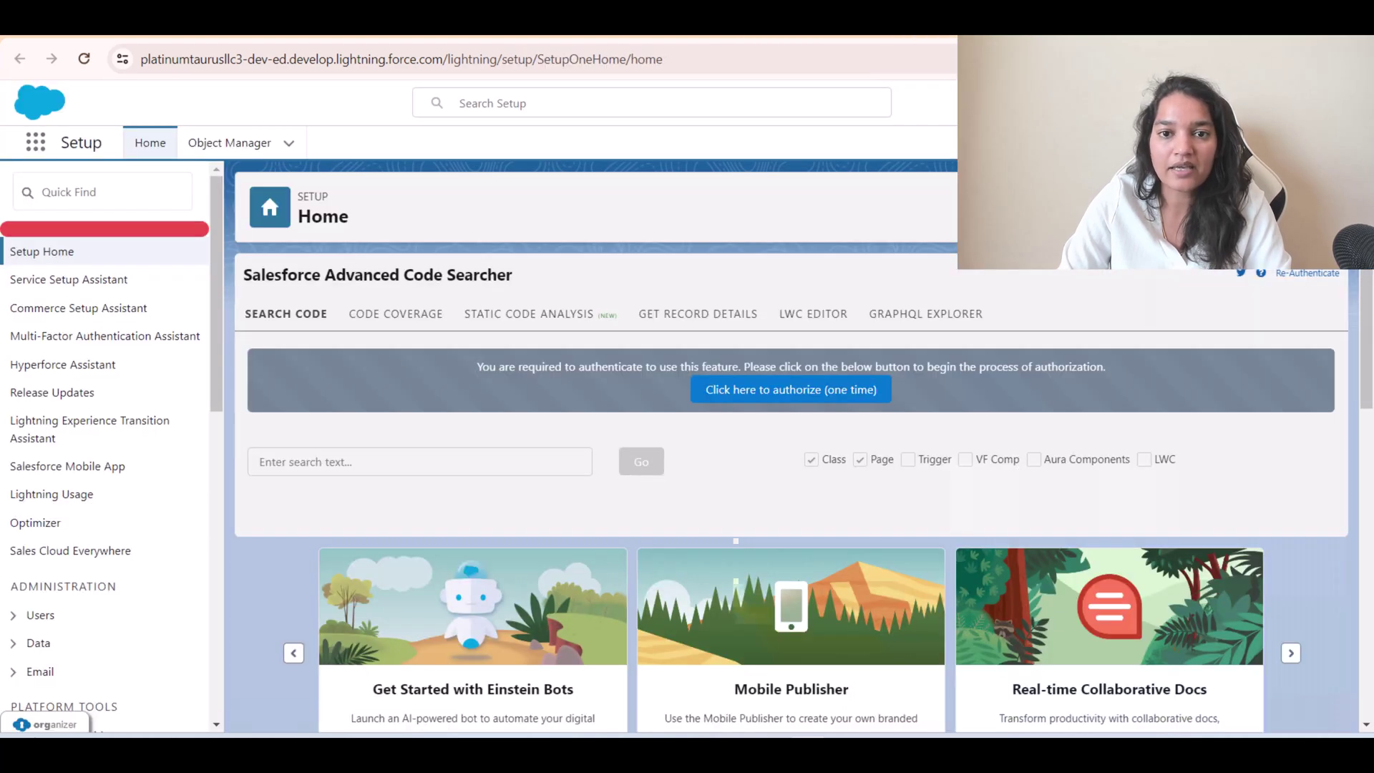
left_click(1074, 690)
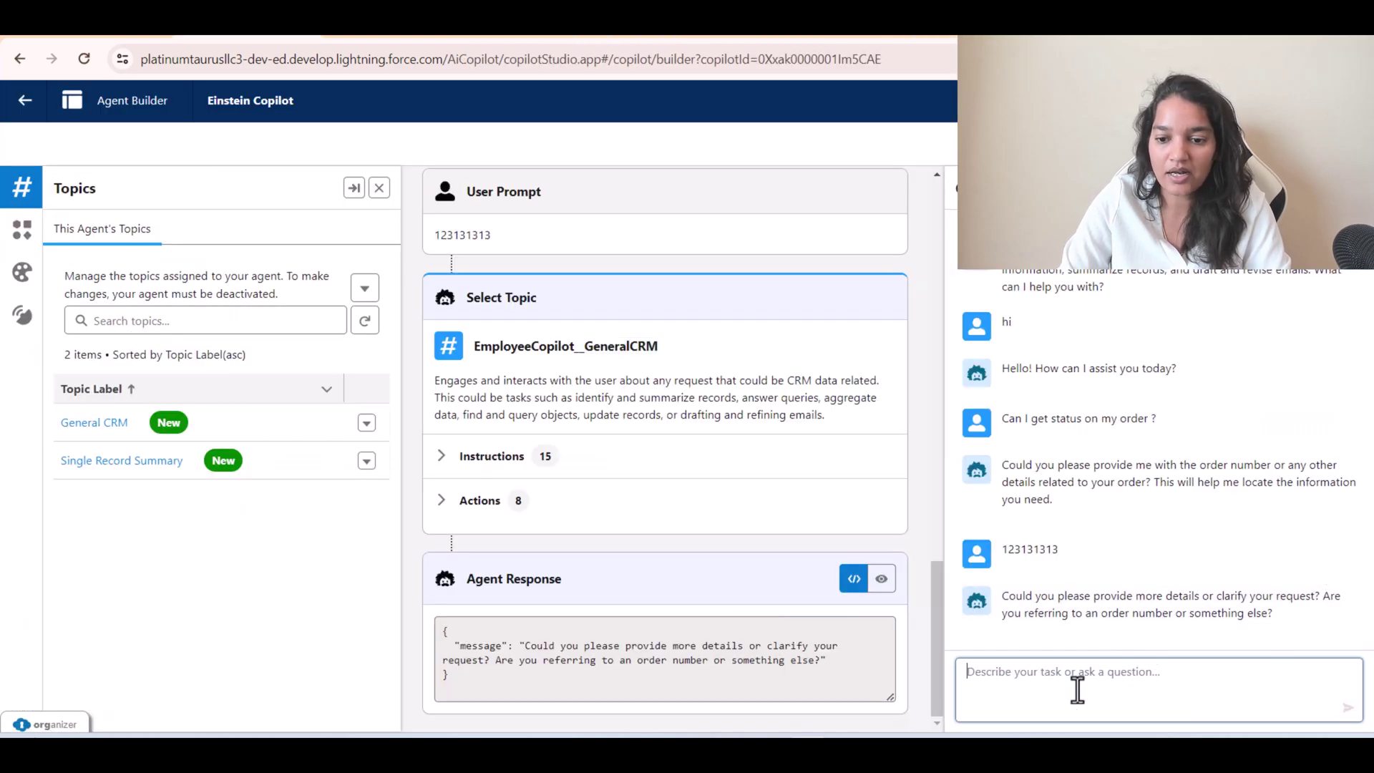
type("00000100 order number")
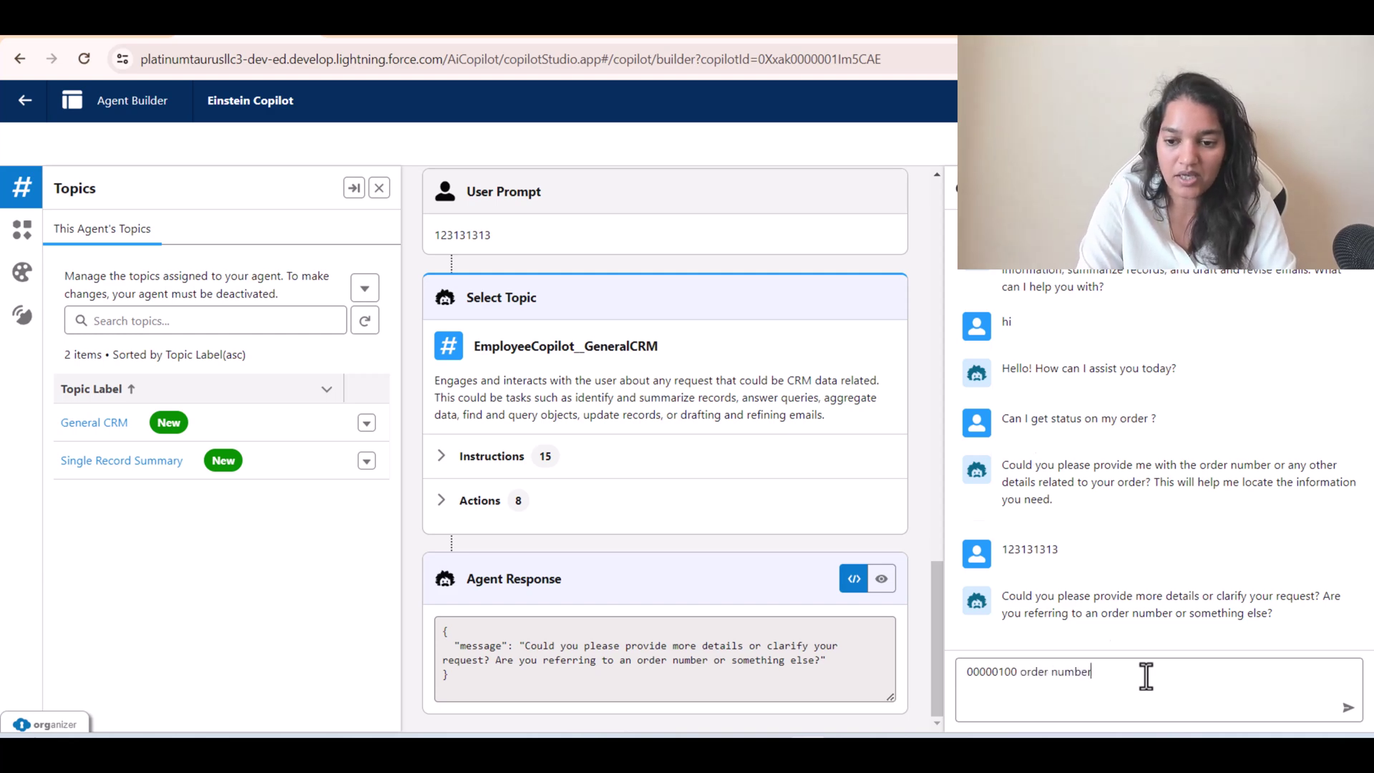
key("Return")
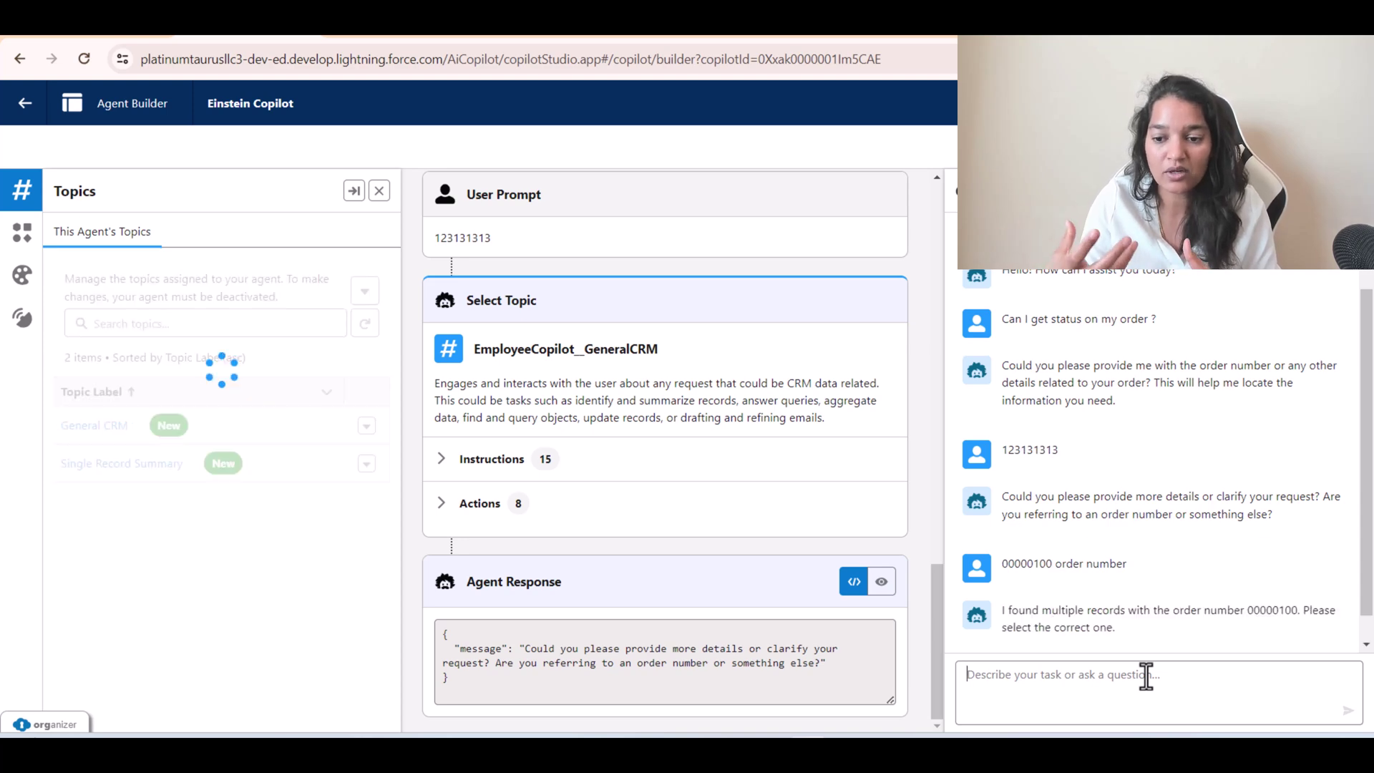
Examine the topic selected for the order number message and the Identify Record By Name action's input and output.
scroll(624, 632, "down", 5)
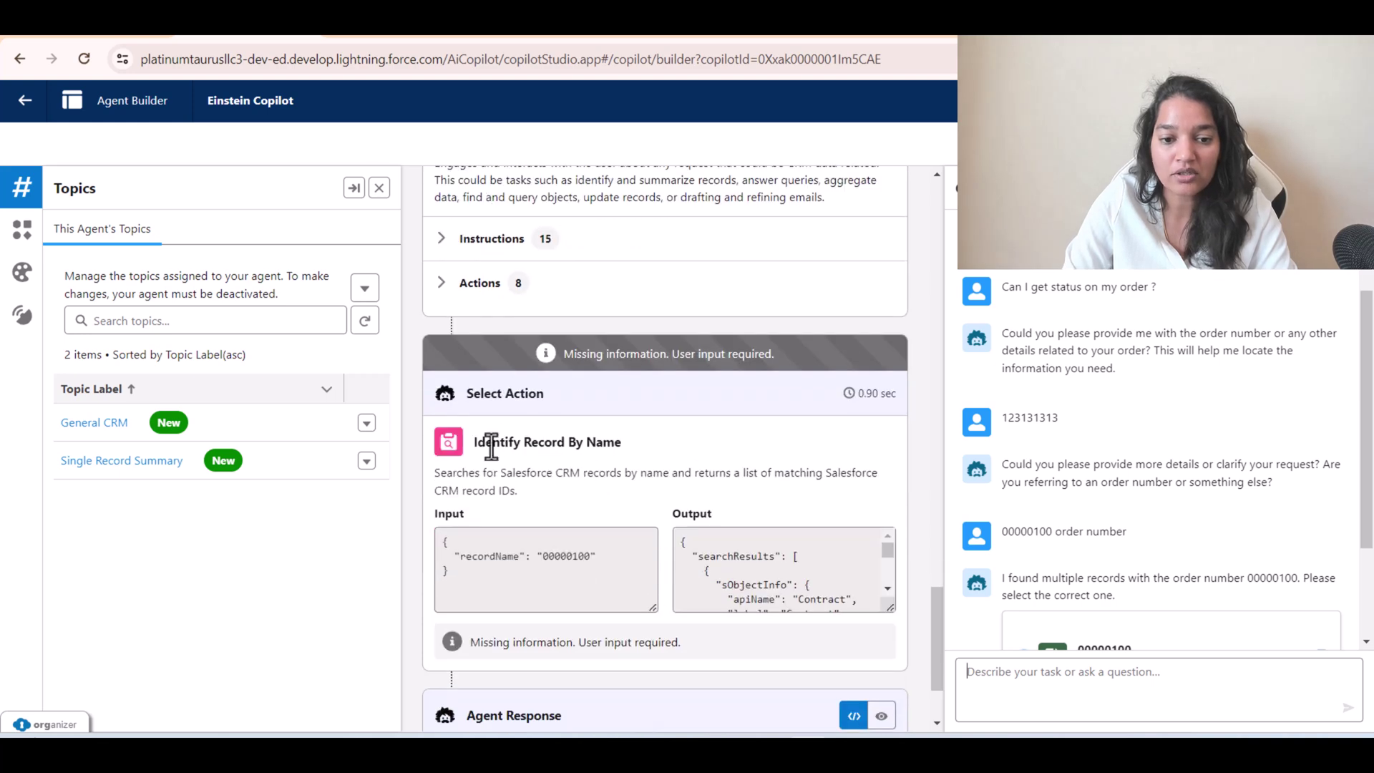
scroll(475, 421, "up", 3)
left_click_drag(660, 307, 478, 305)
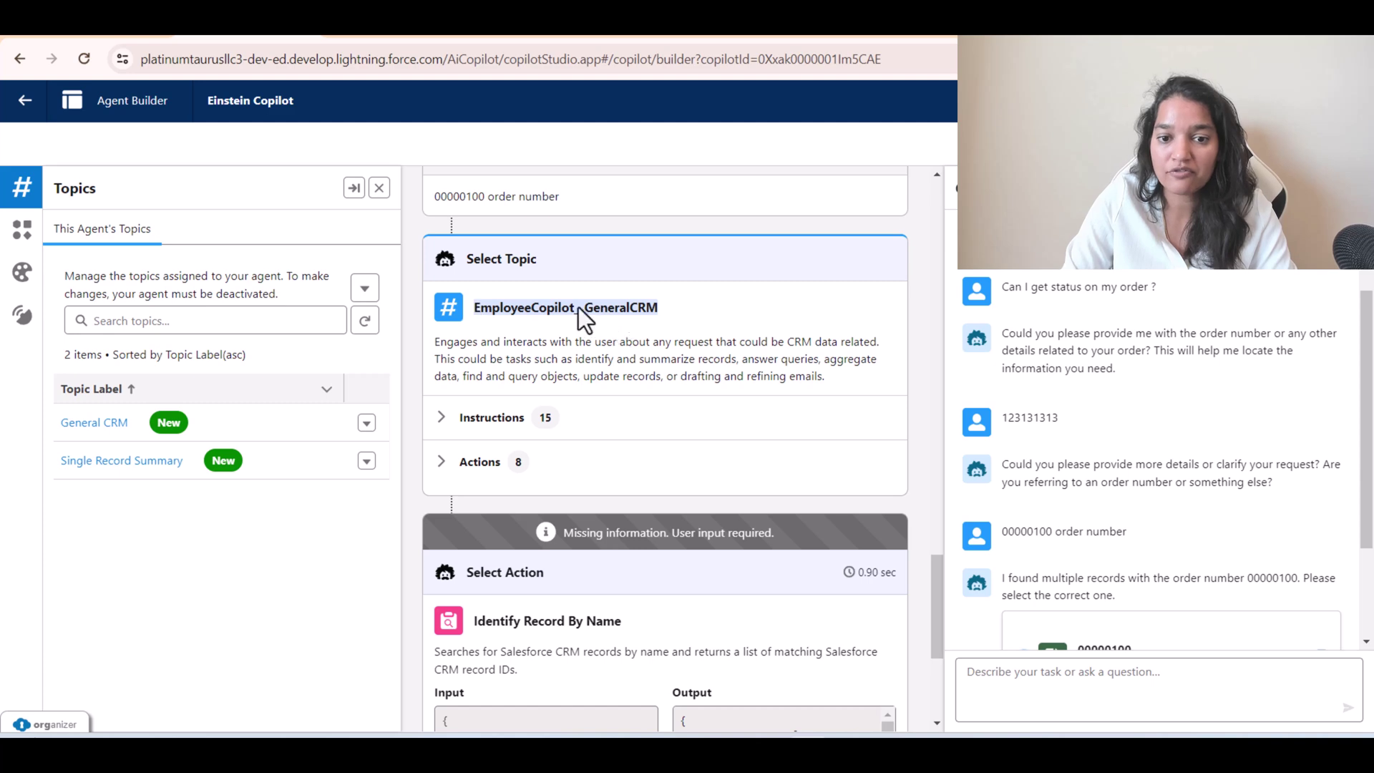
Enlarge the Identify Record By Name output and compare its matching records with the record name in the input.
scroll(663, 545, "down", 1)
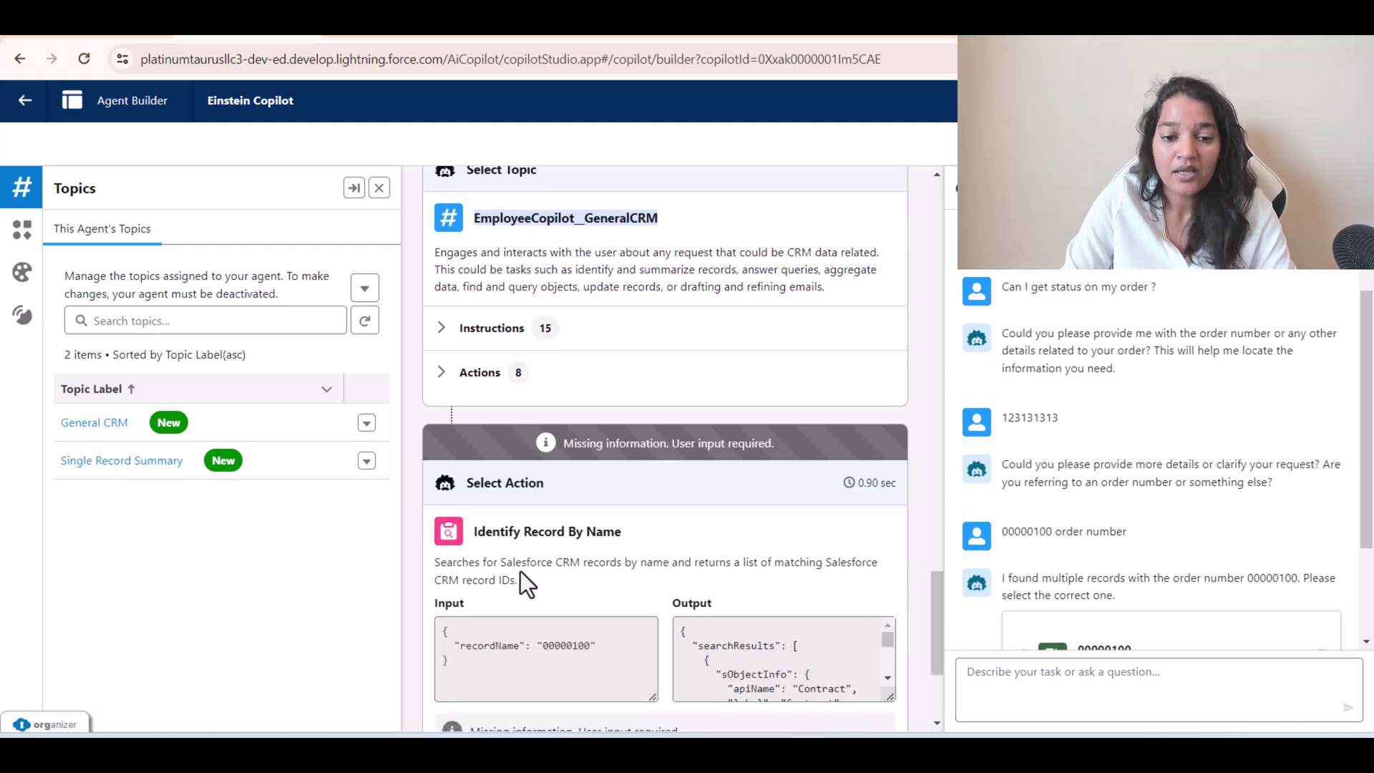
left_click_drag(475, 531, 629, 534)
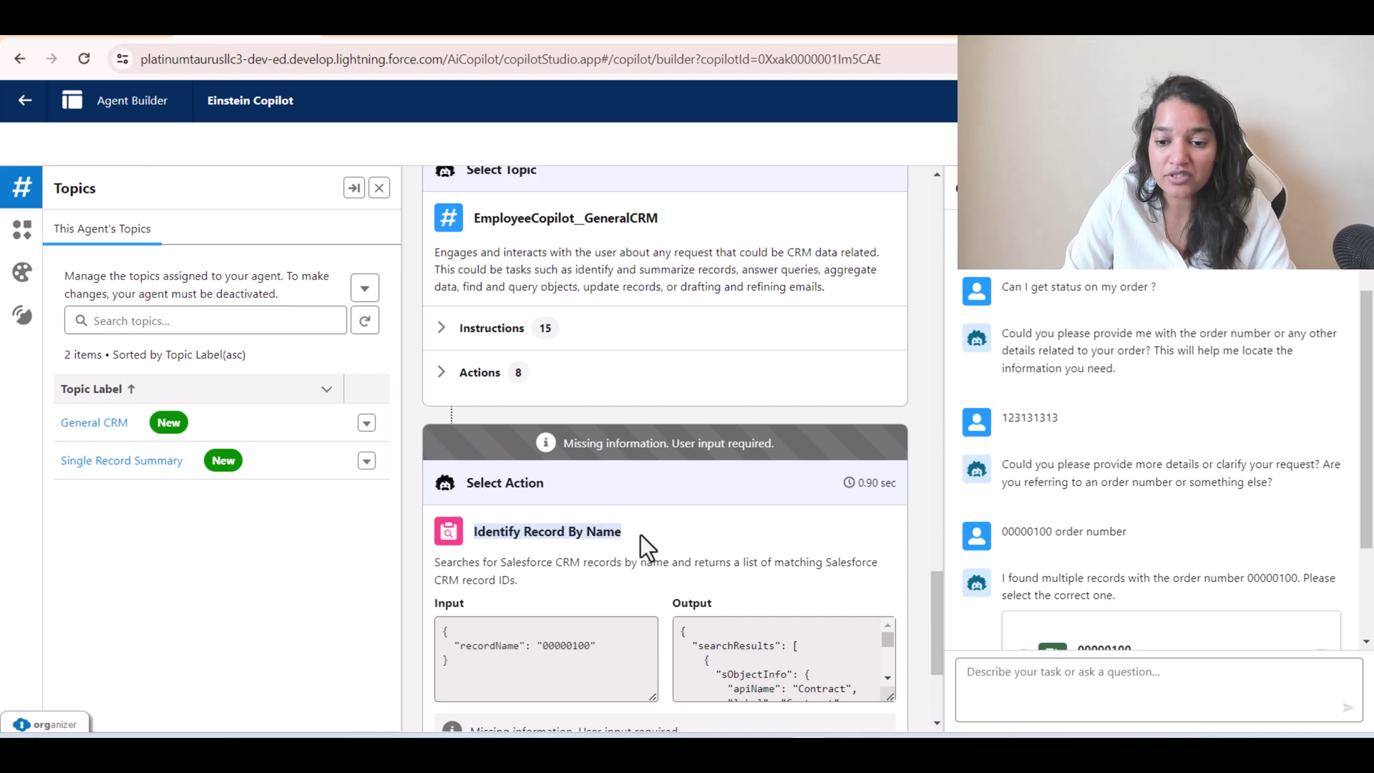
scroll(640, 537, "down", 1)
double_click(577, 555)
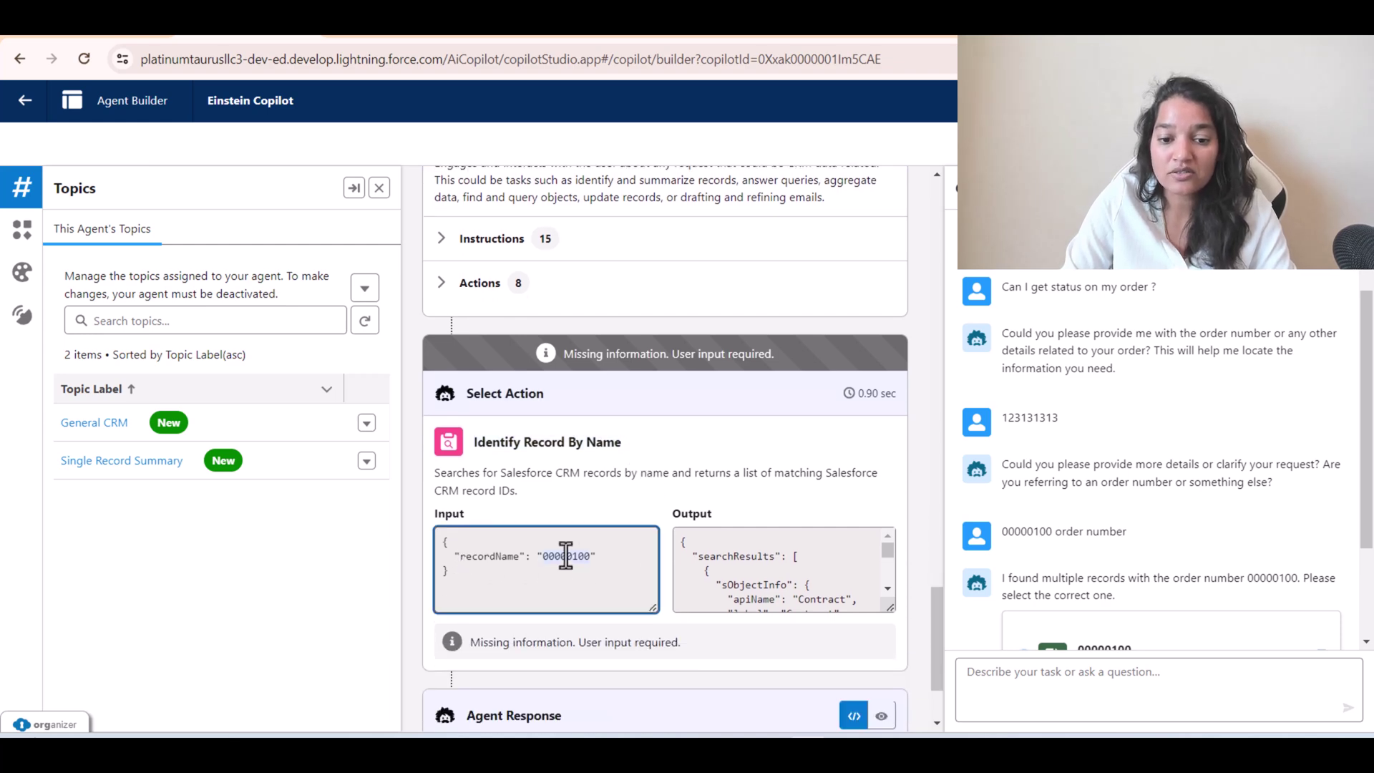
left_click_drag(890, 606, 891, 713)
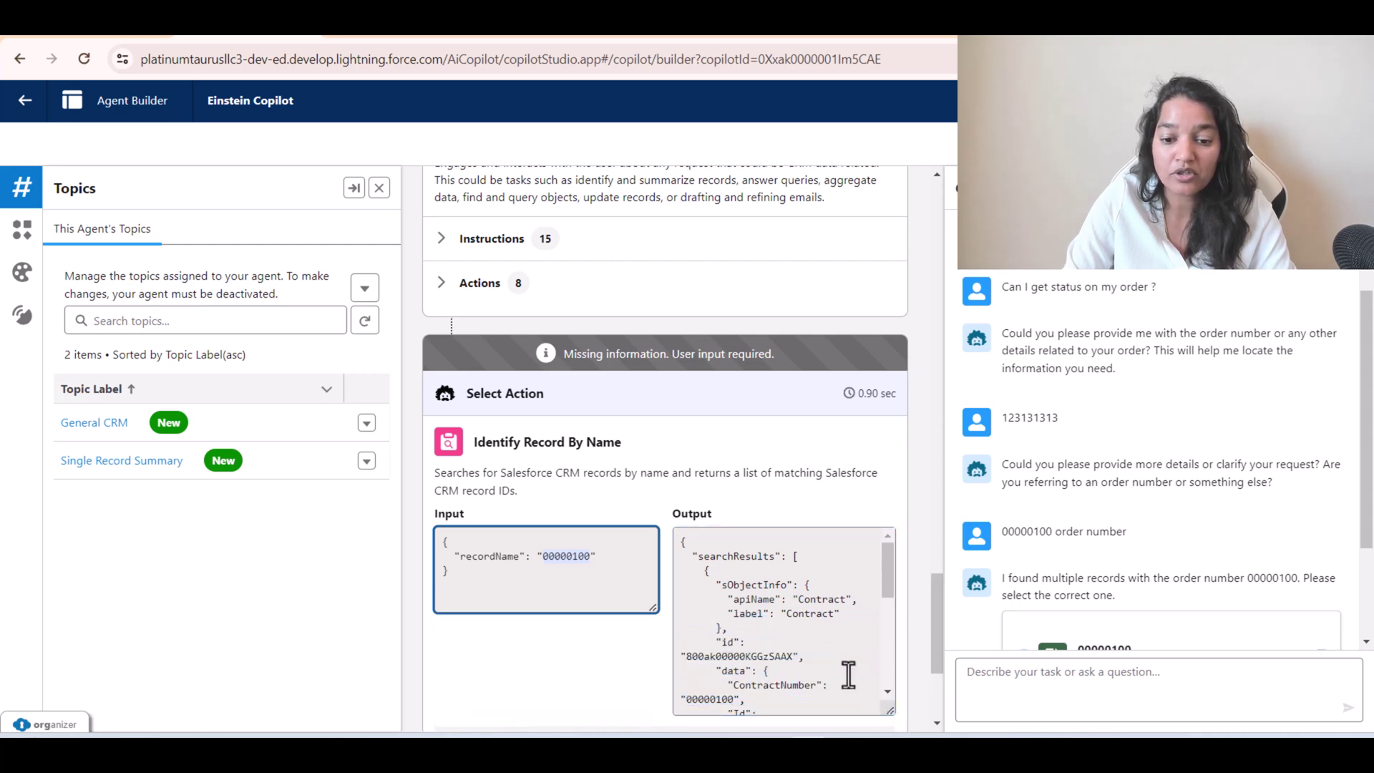
scroll(850, 680, "down", 5)
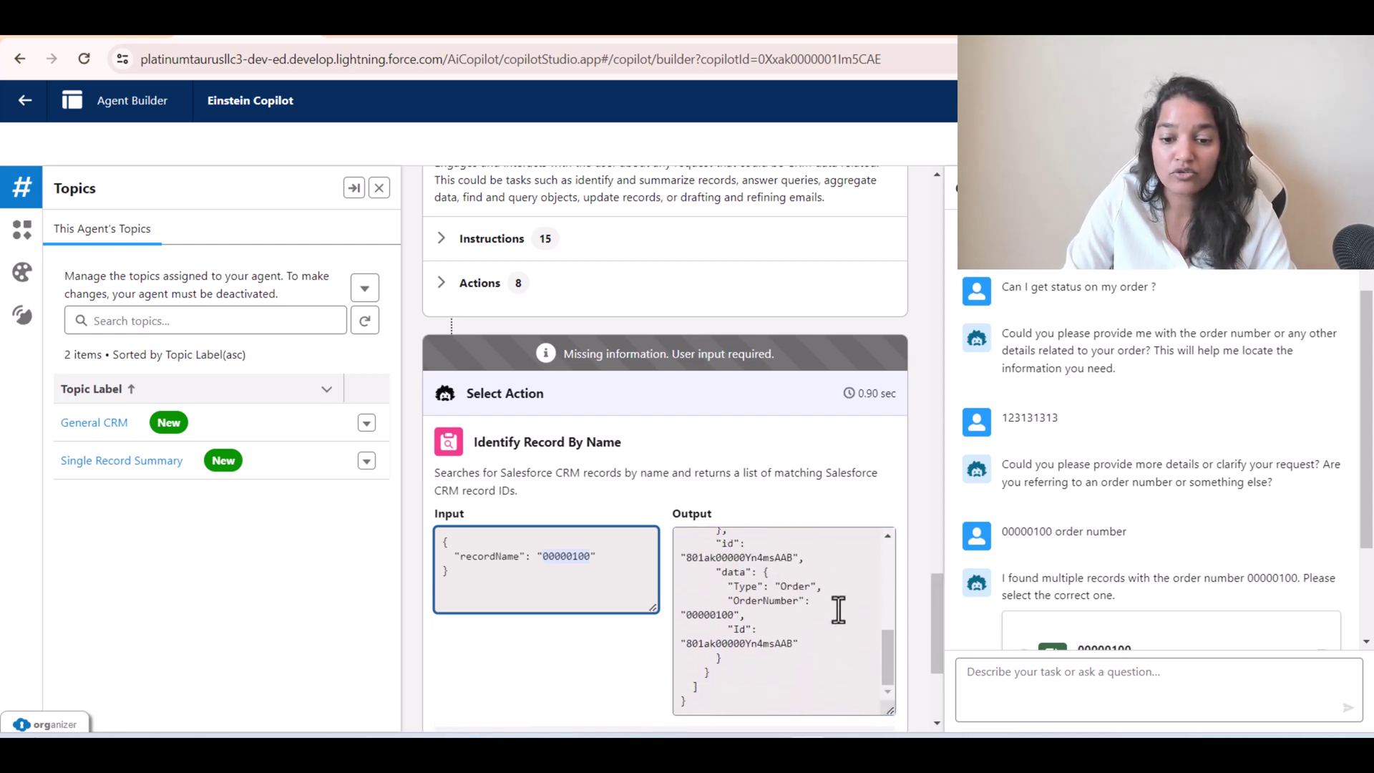
left_click_drag(542, 556, 586, 557)
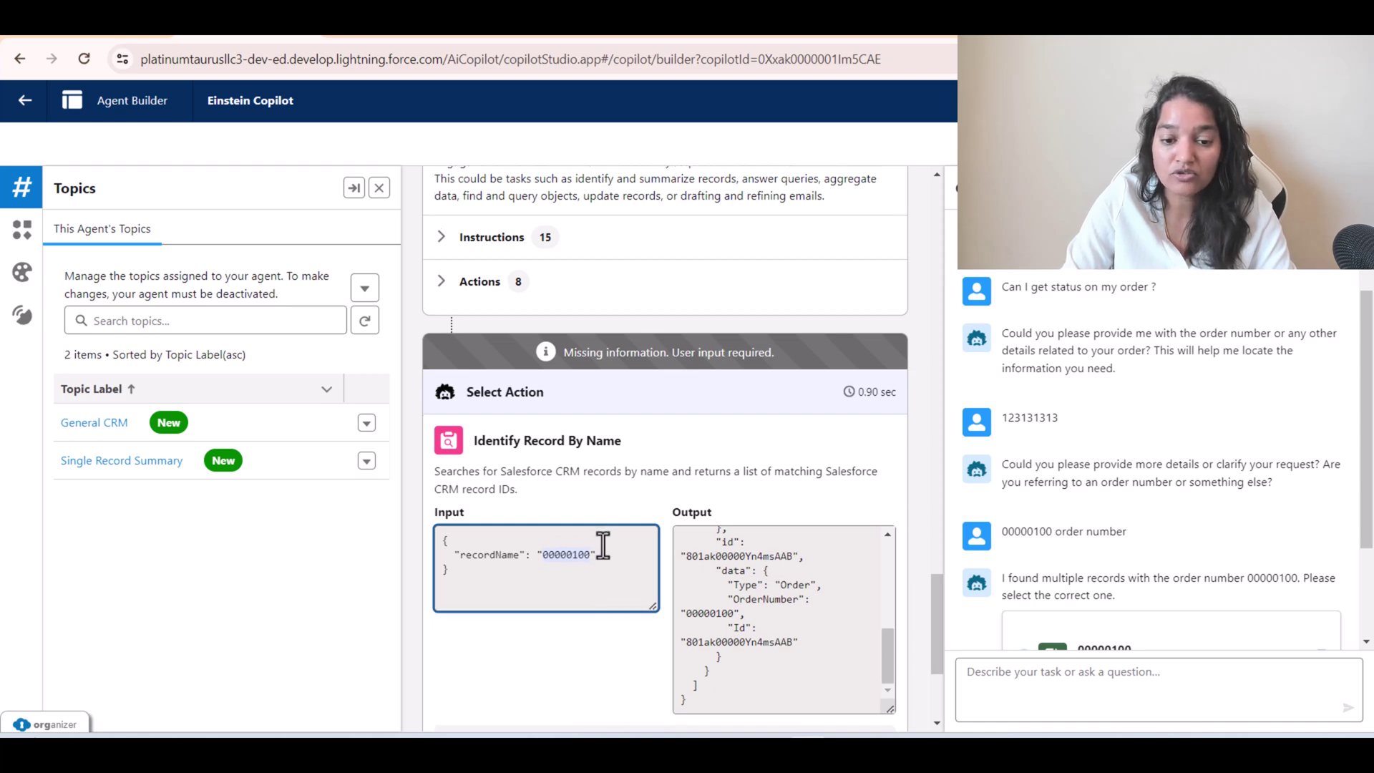
scroll(660, 564, "down", 4)
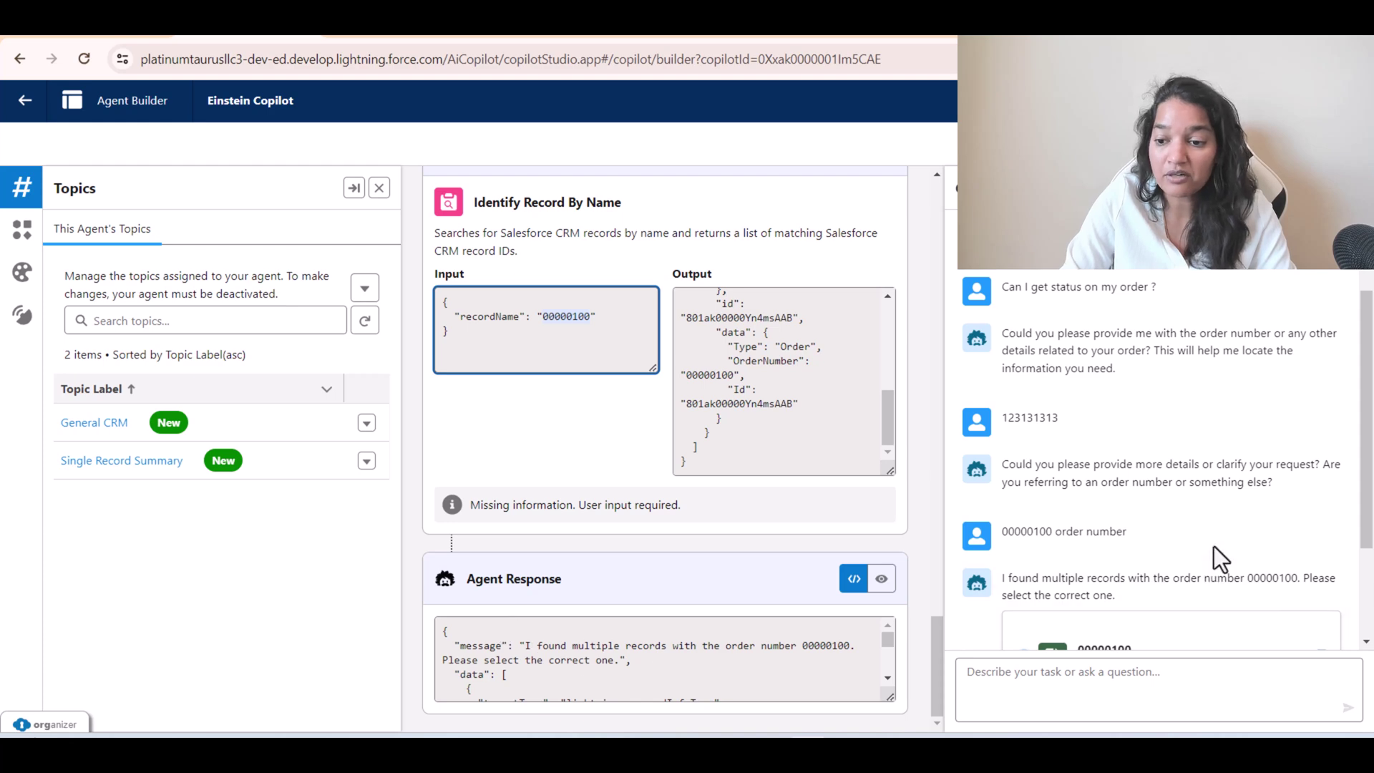
Select the Order record instead of the Contract in the conversation preview and submit the choice.
scroll(1214, 547, "down", 2)
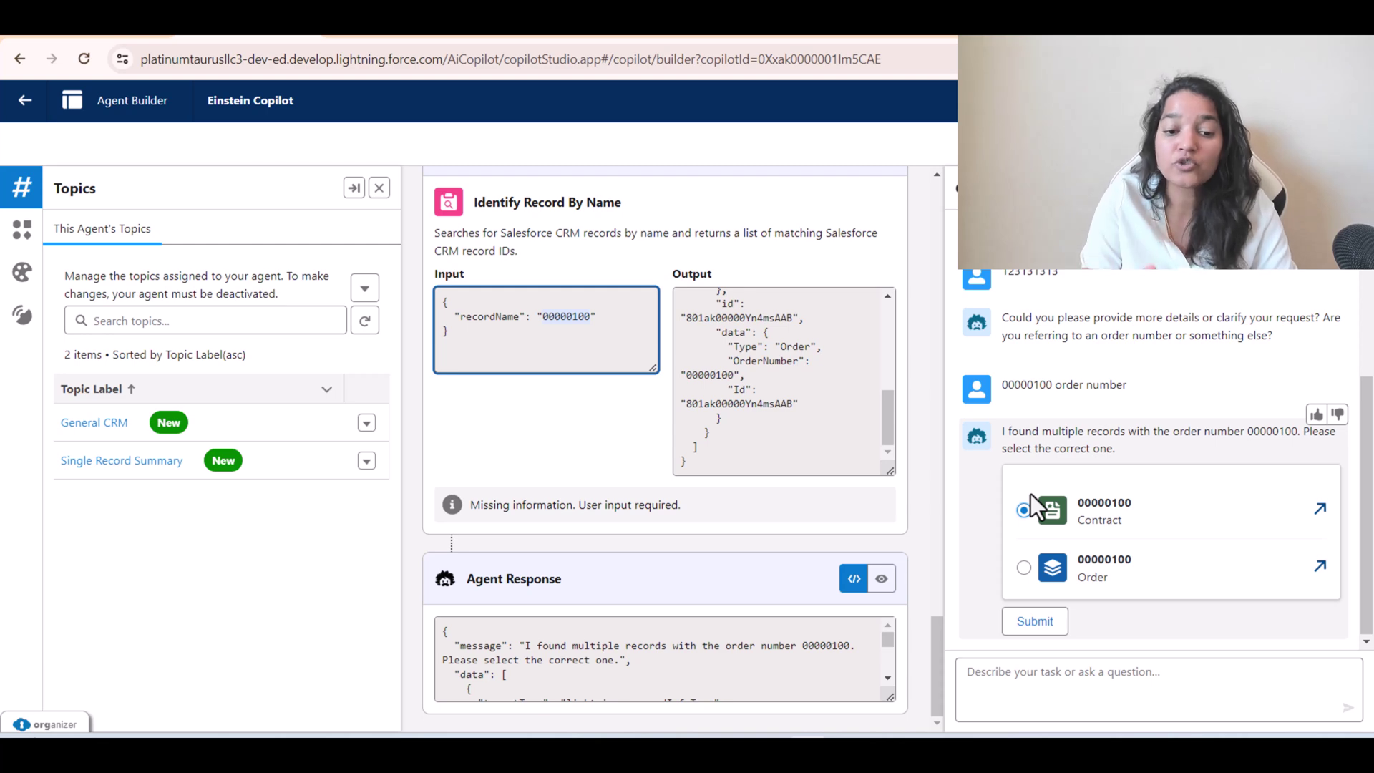
left_click(1024, 568)
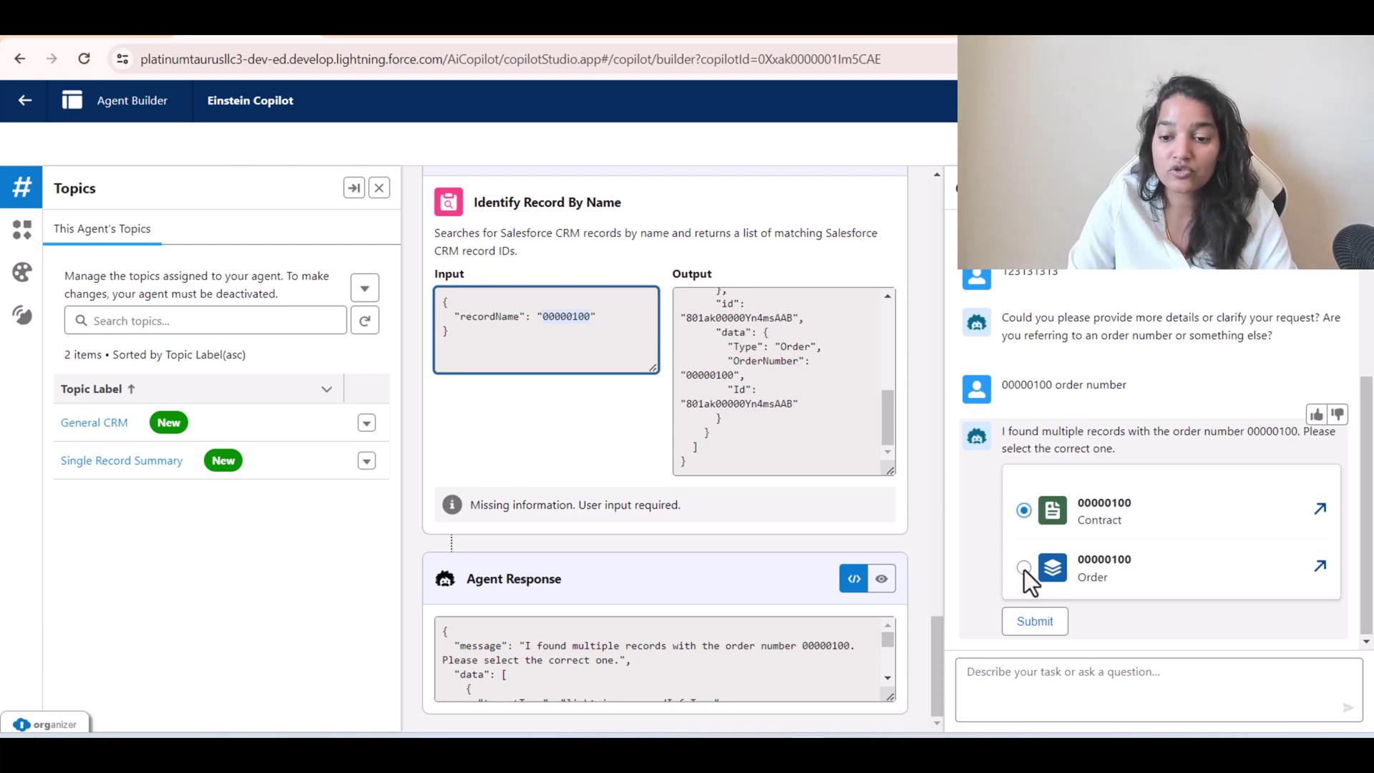
left_click(1034, 623)
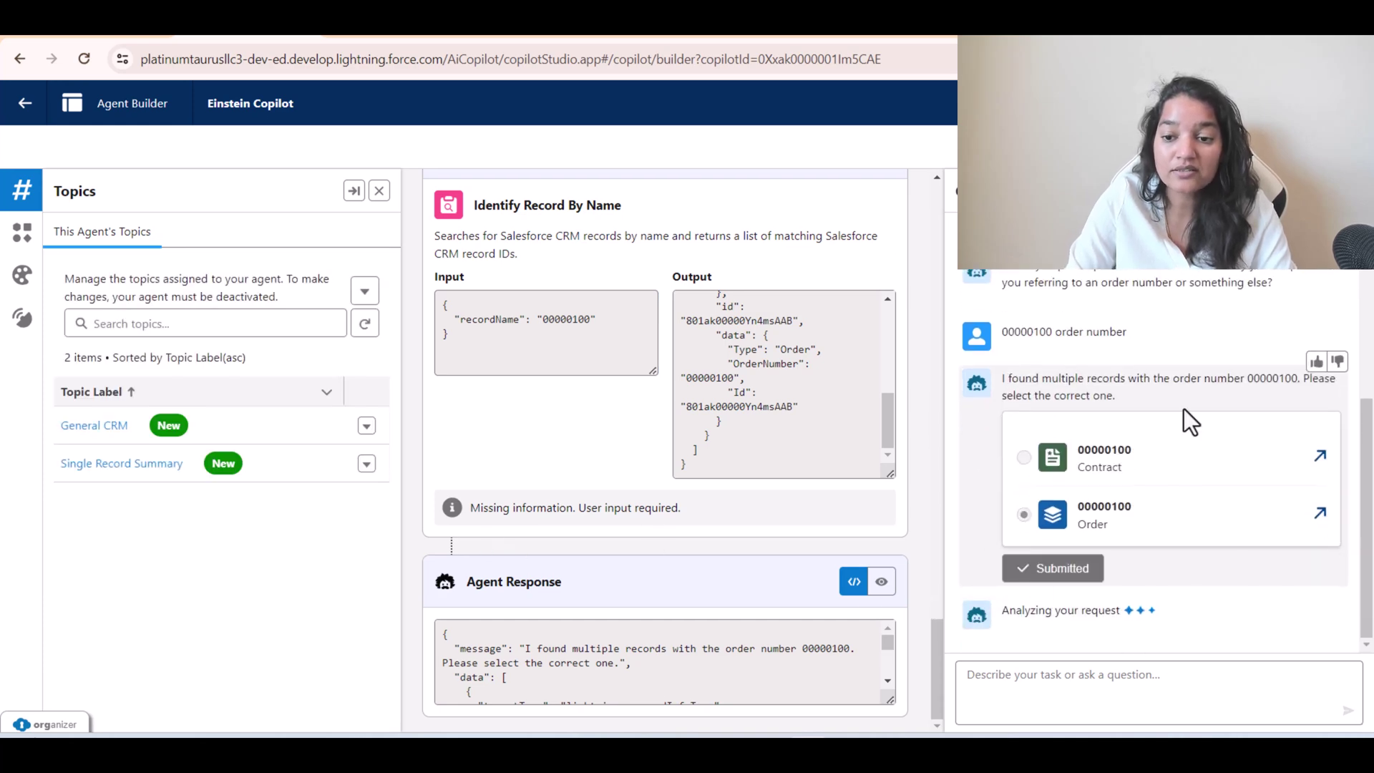
Examine the Get Record Details action and the agent response produced for the submitted order.
scroll(574, 612, "down", 2)
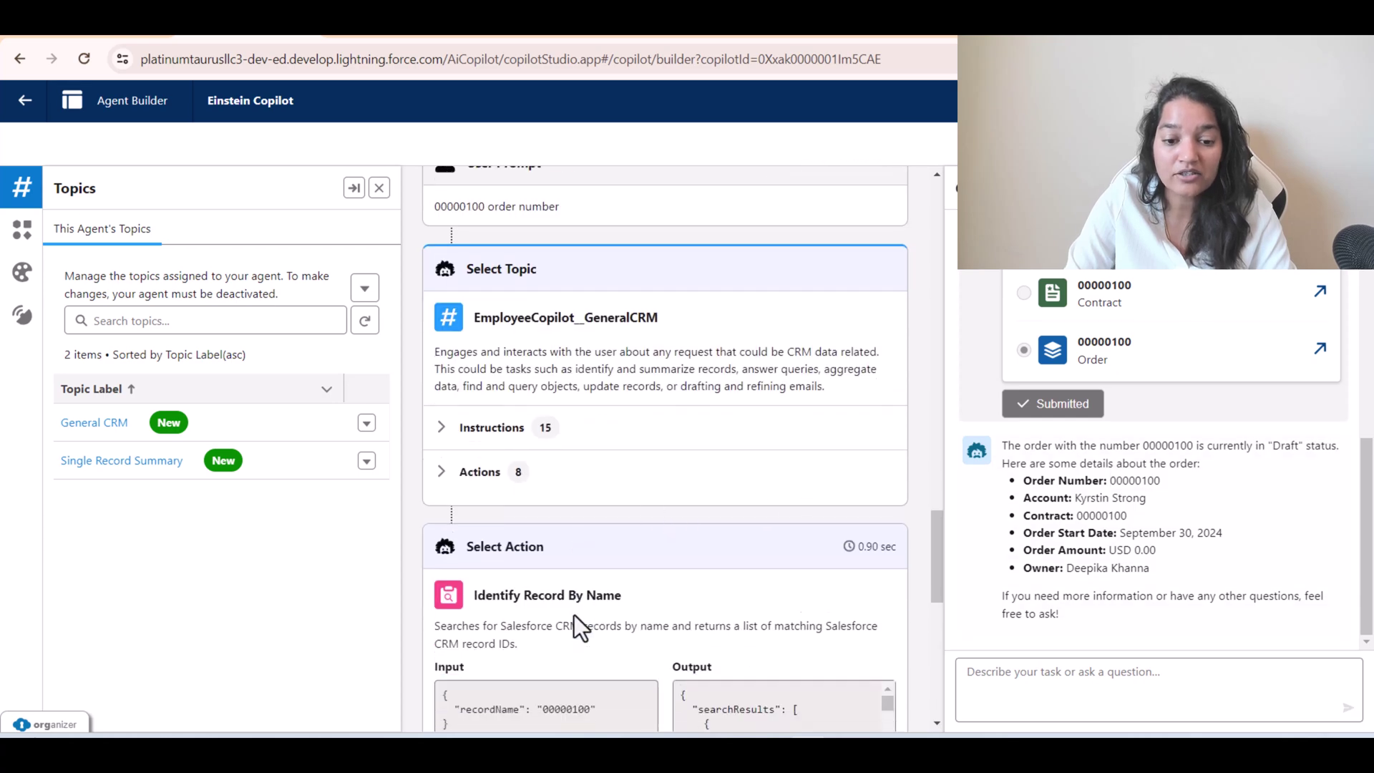
left_click_drag(500, 585, 641, 583)
scroll(677, 589, "down", 10)
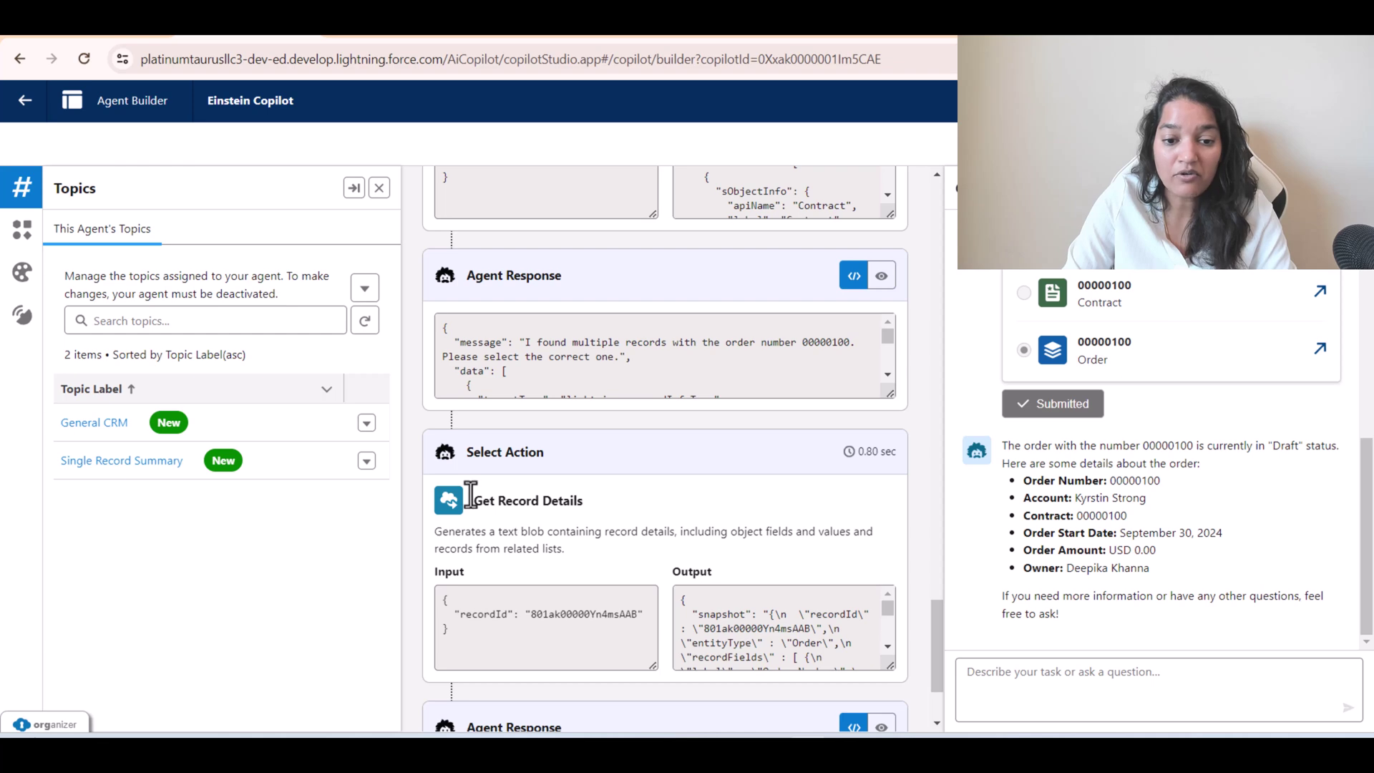
left_click_drag(514, 499, 592, 499)
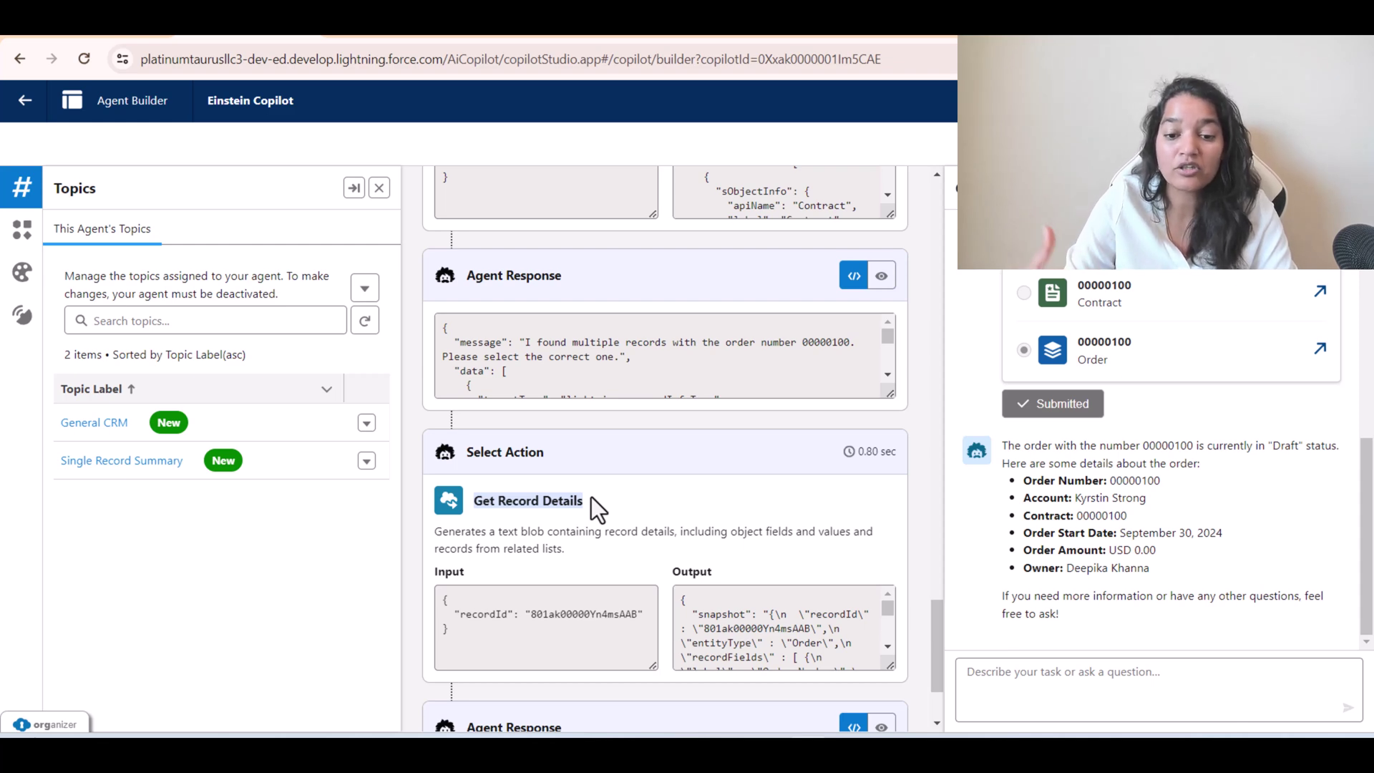
scroll(591, 497, "down", 2)
Send the message "Can you summarize this recorc" in the conversation preview.
left_click(1104, 671)
type("Can you summarize this record")
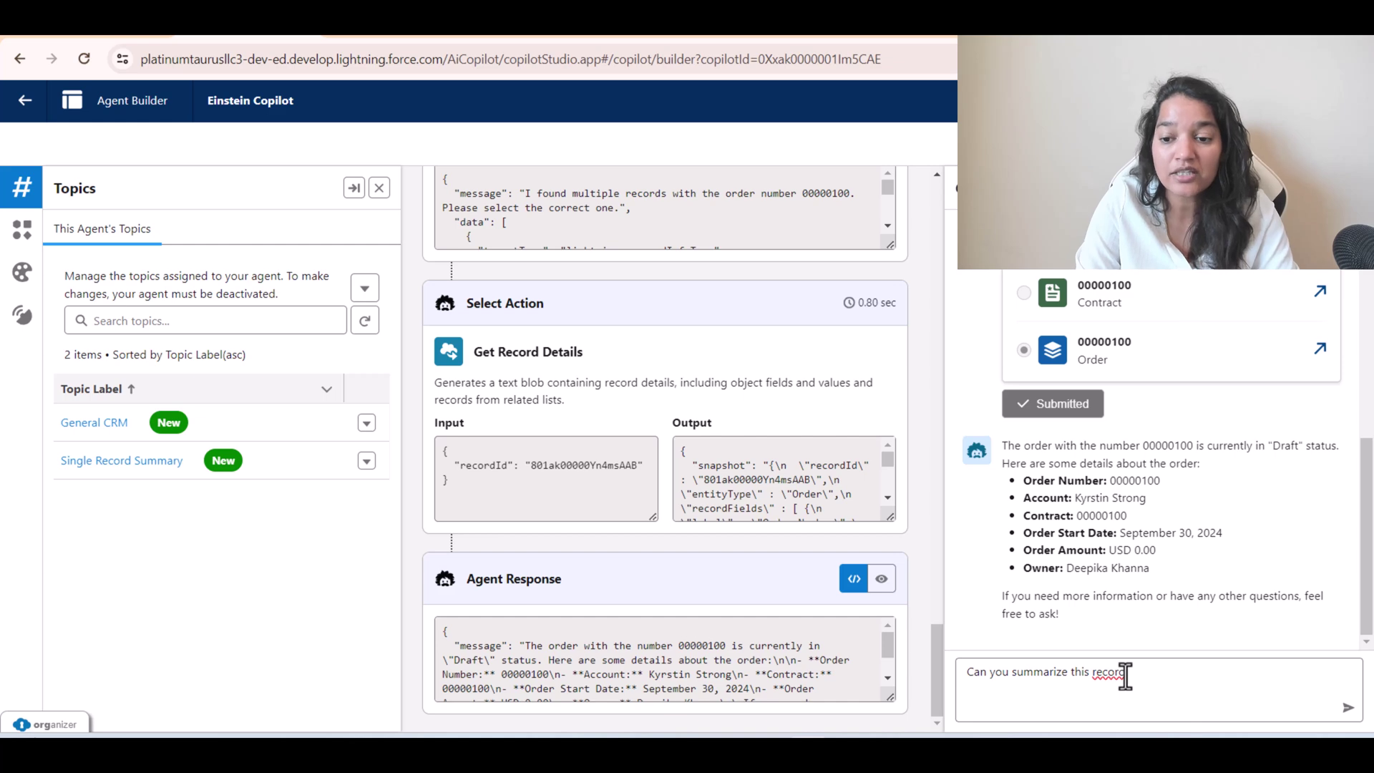
key("Return")
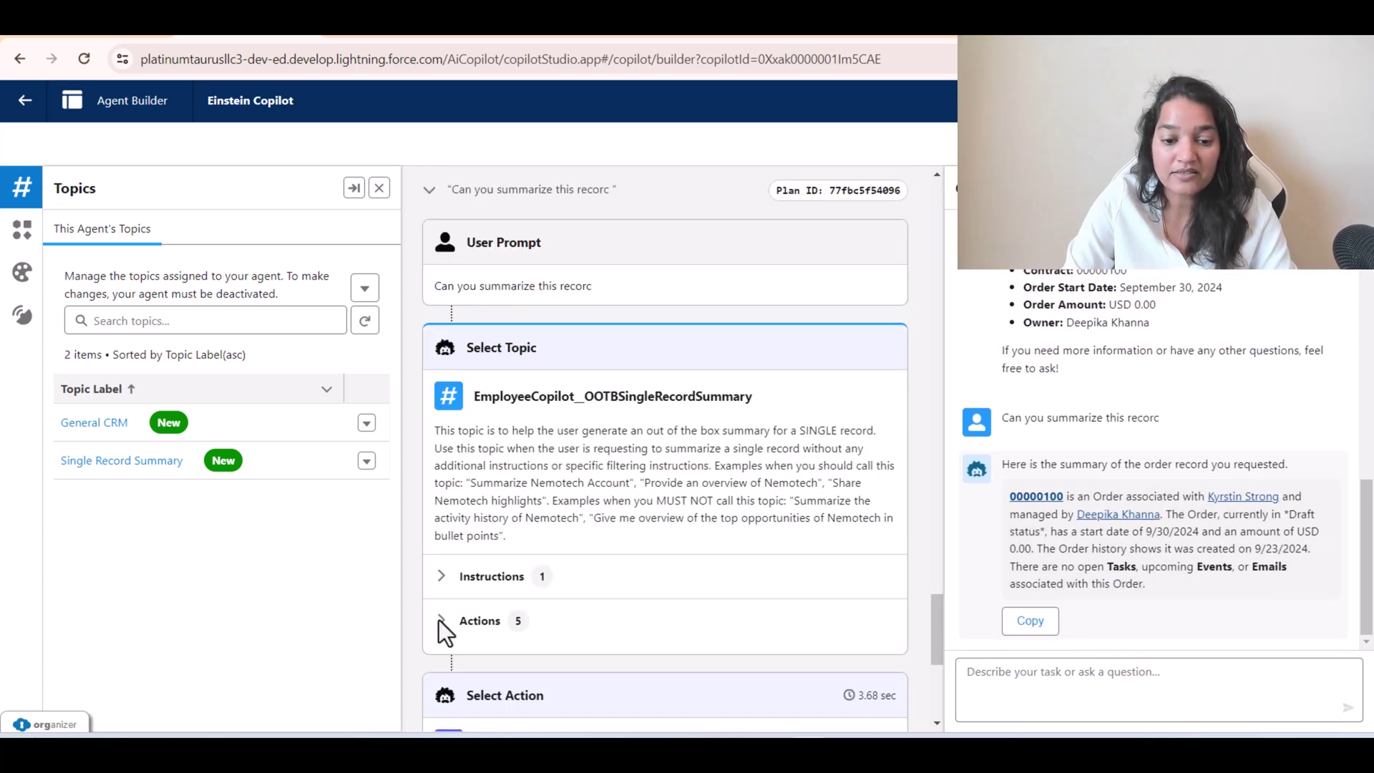
Examine the topic selected for the summary request, the Summarize Record action and the agent response.
scroll(565, 613, "down", 1)
scroll(565, 612, "down", 2)
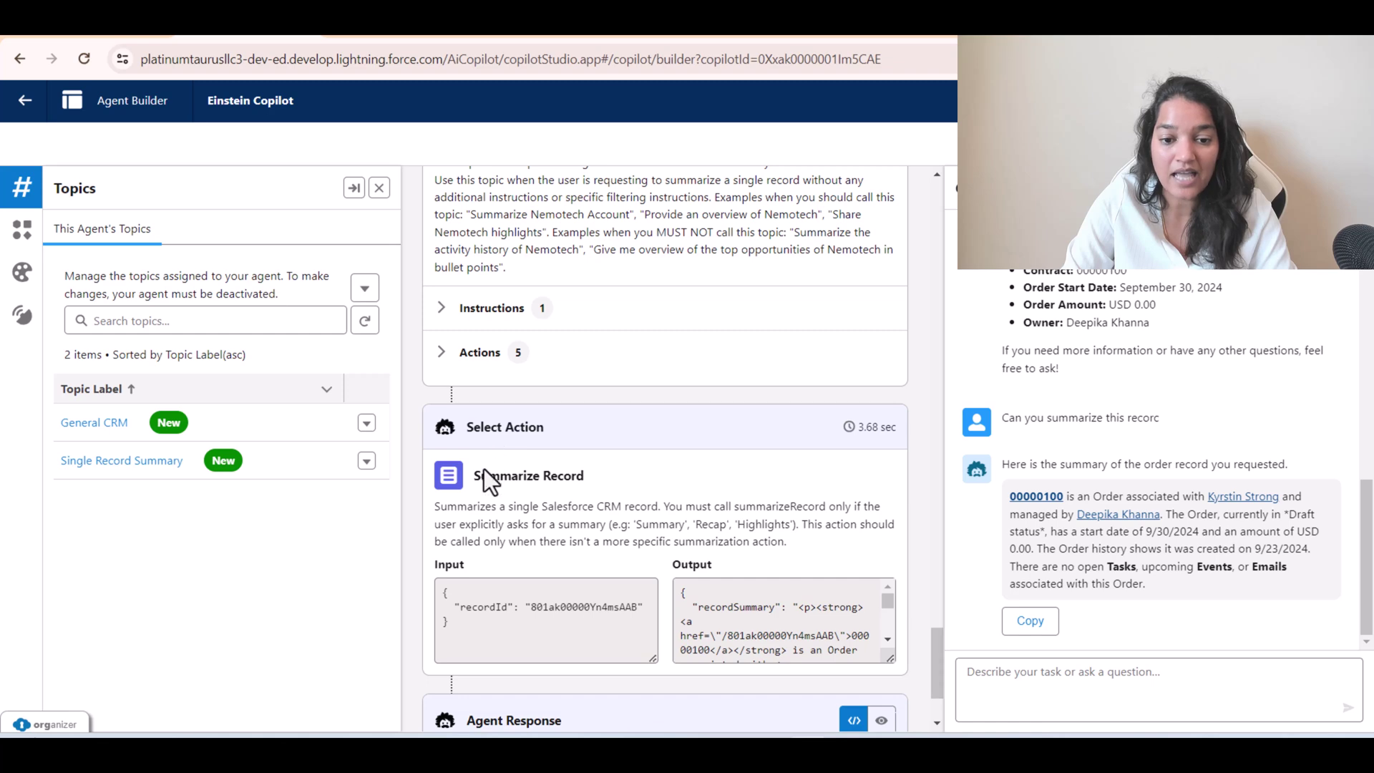
triple_click(537, 475)
scroll(596, 495, "up", 2)
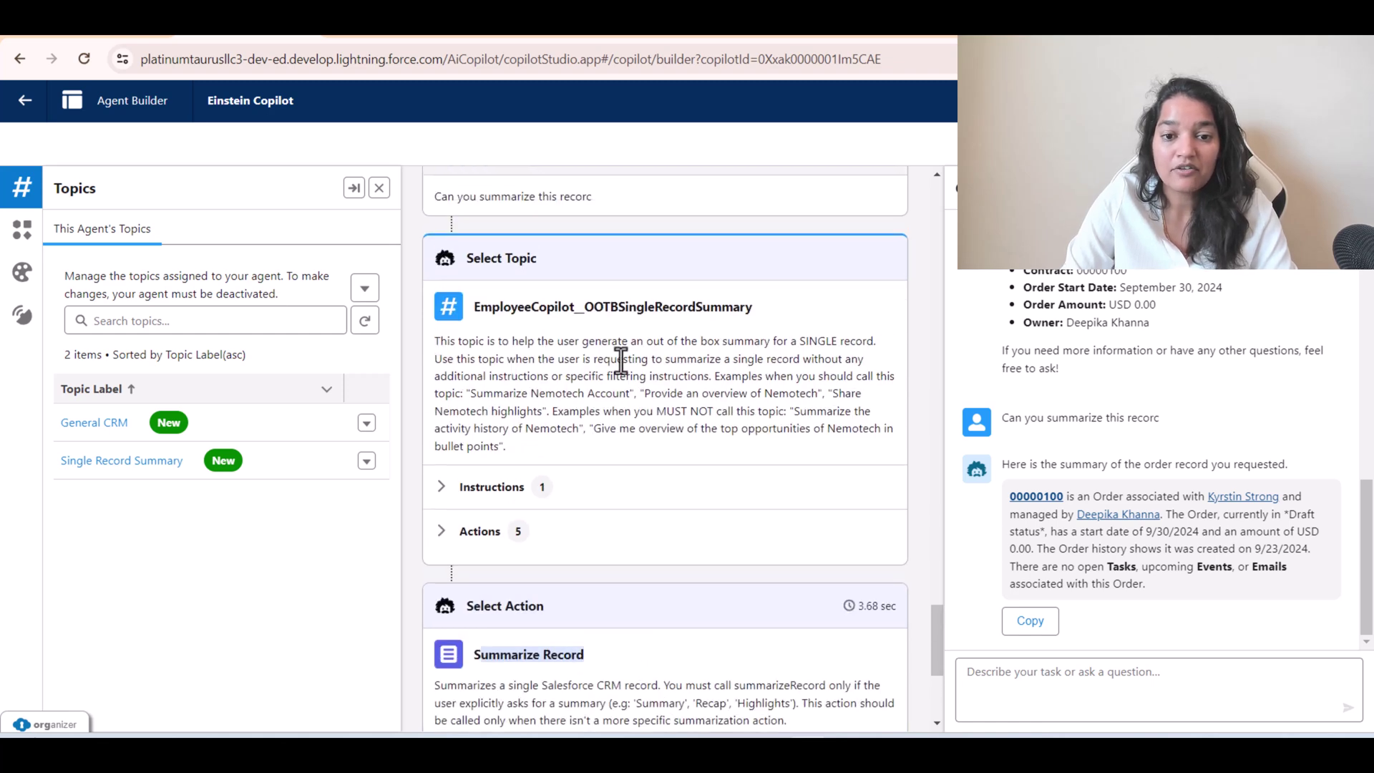
left_click_drag(753, 308, 584, 311)
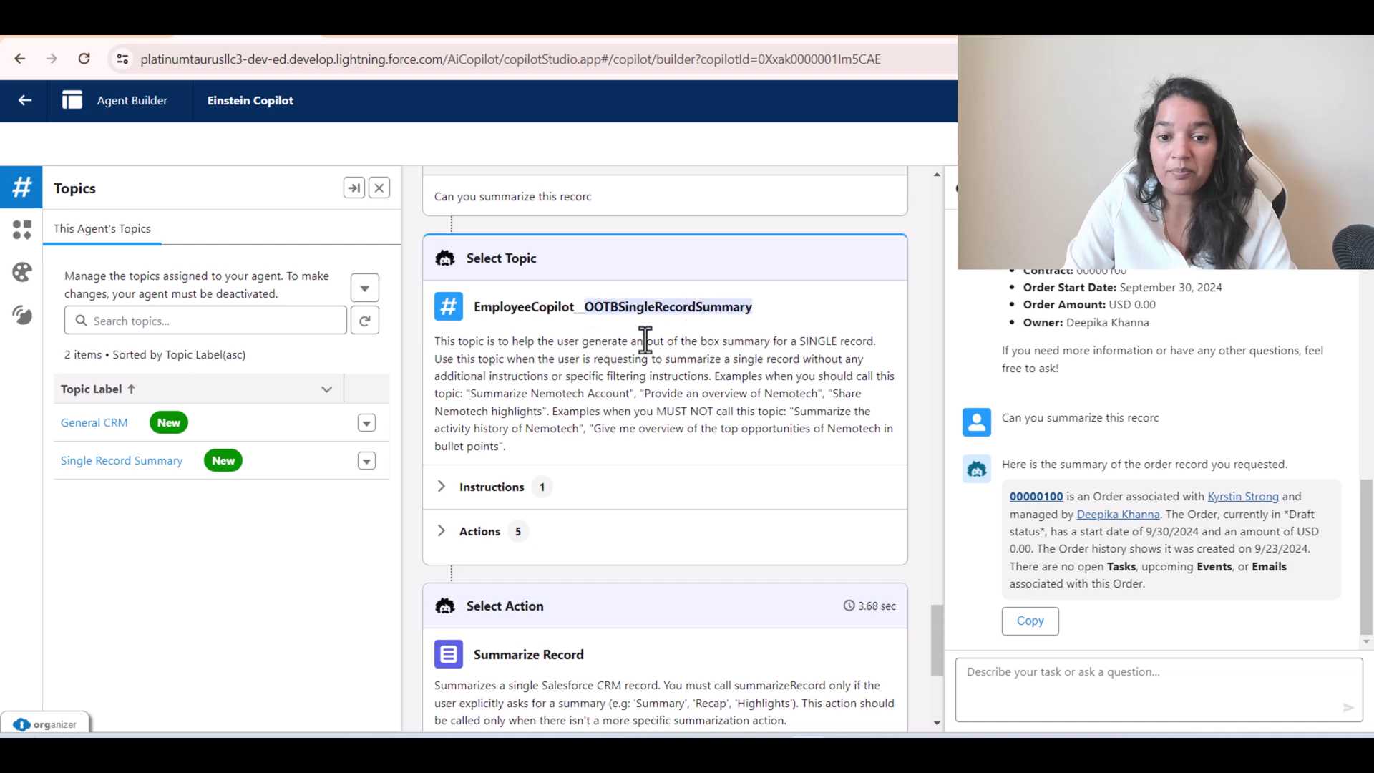
scroll(551, 426, "down", 1)
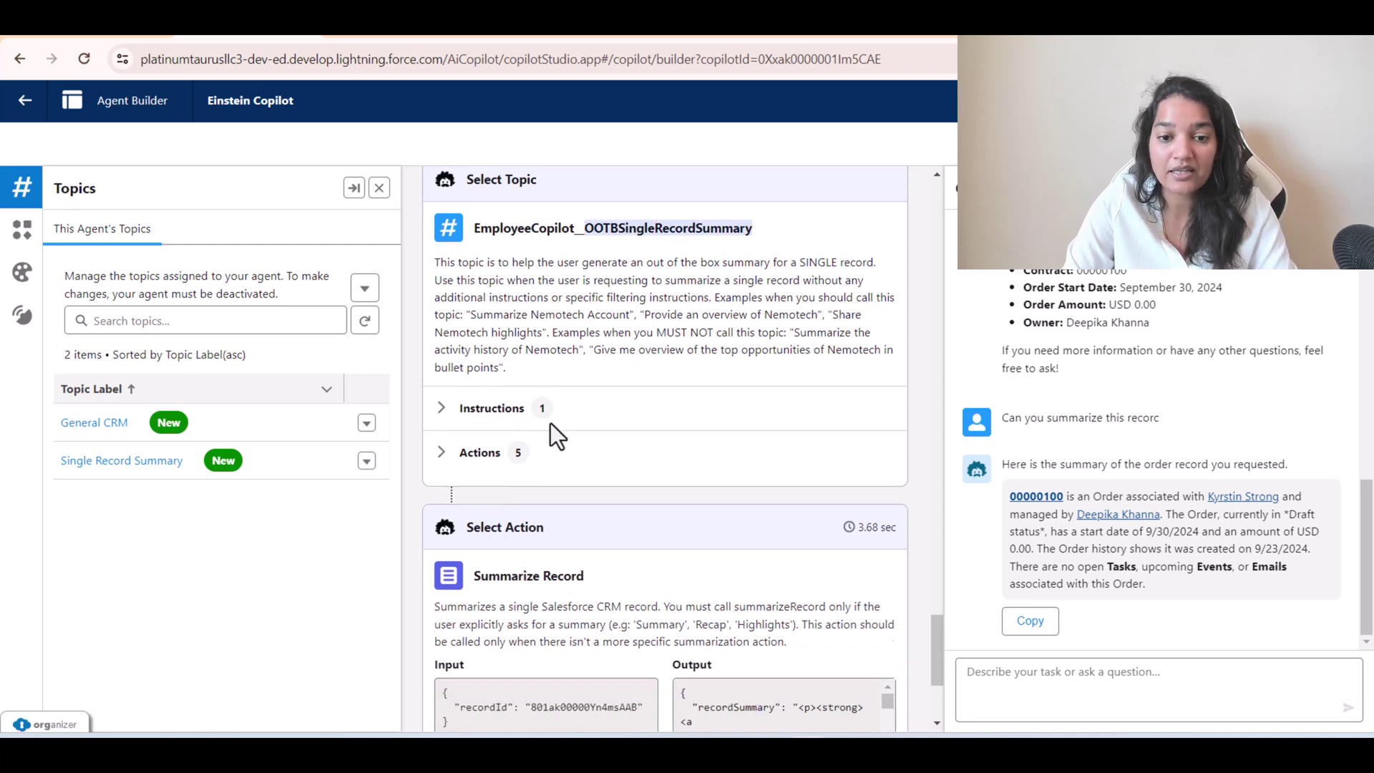
scroll(586, 530, "down", 2)
left_click_drag(501, 391, 614, 399)
scroll(613, 522, "down", 1)
scroll(583, 629, "down", 5)
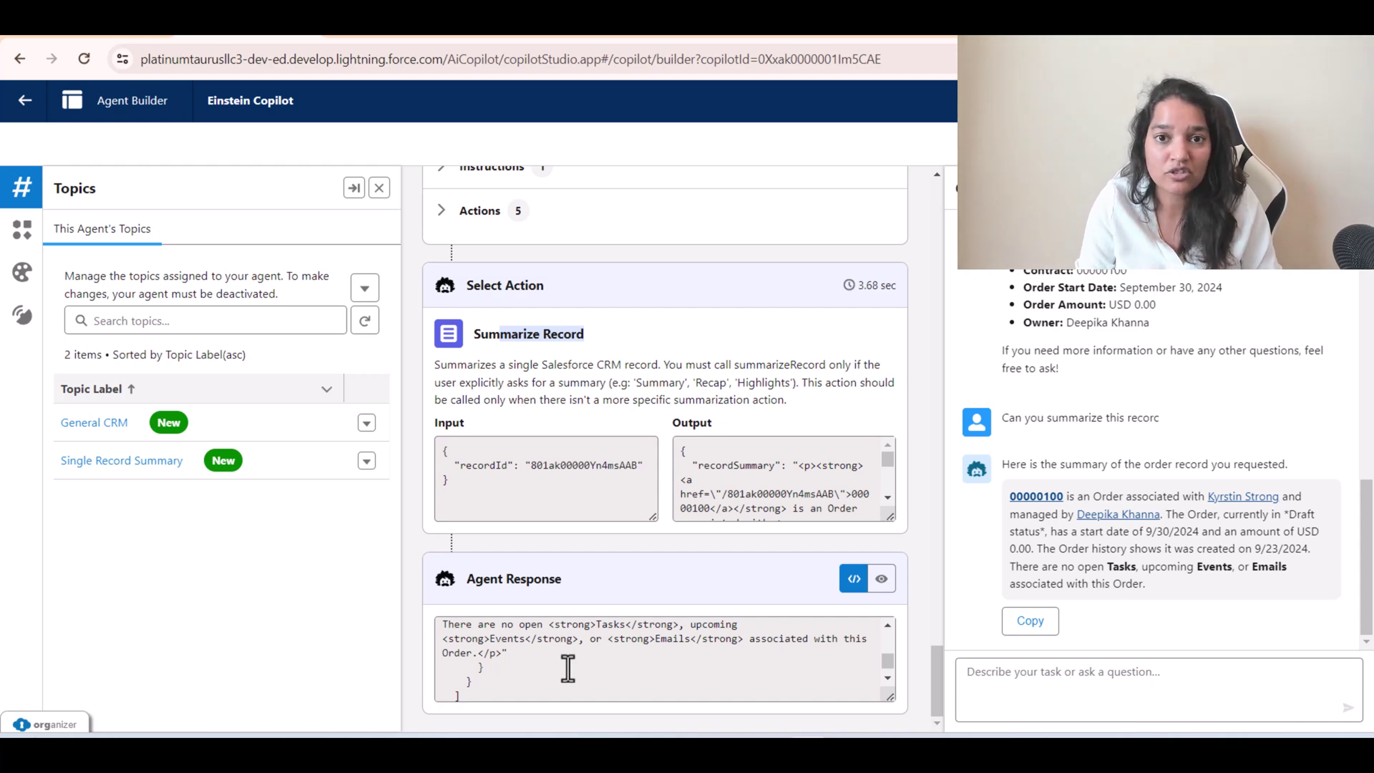
scroll(1127, 247, "up", 4)
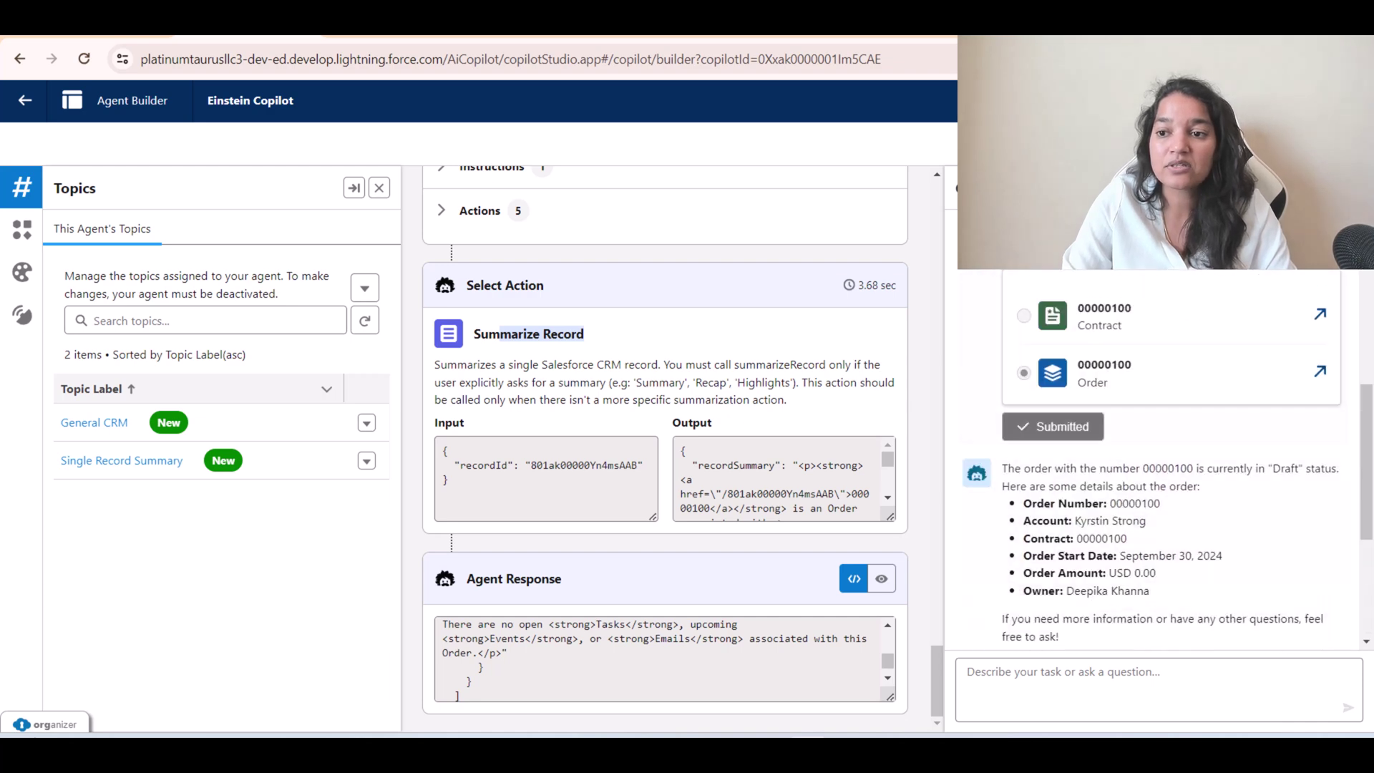
Check the agent's language settings and the available tone options.
left_click(23, 278)
left_click(22, 321)
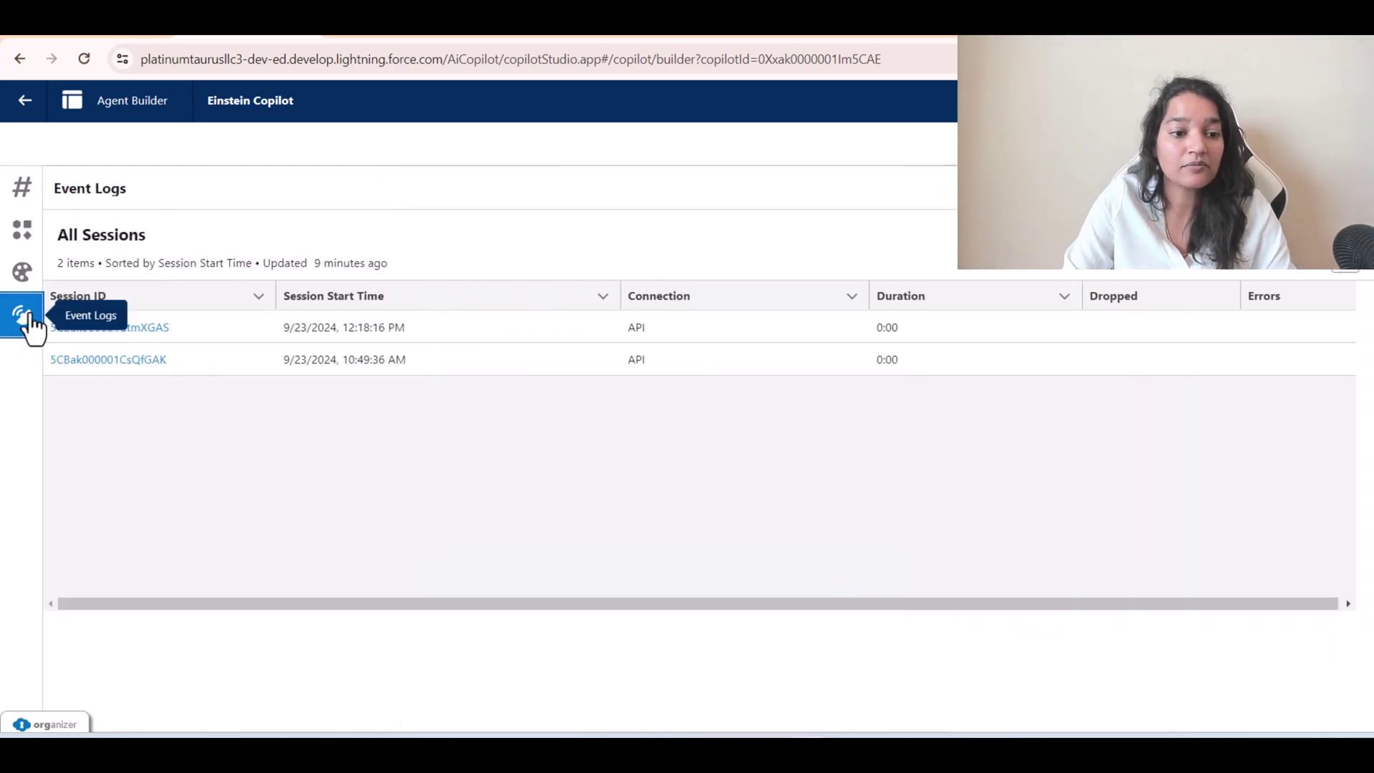
left_click(9, 272)
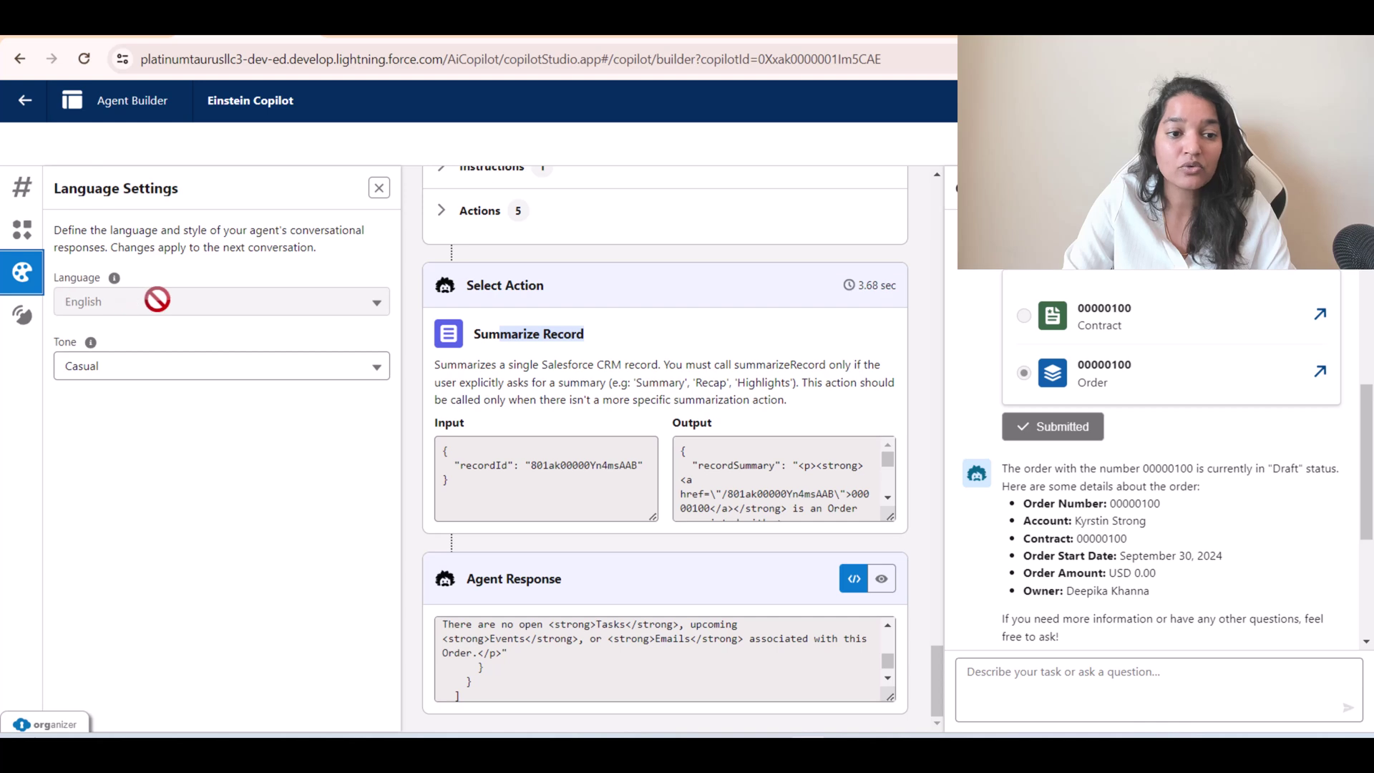
left_click(126, 378)
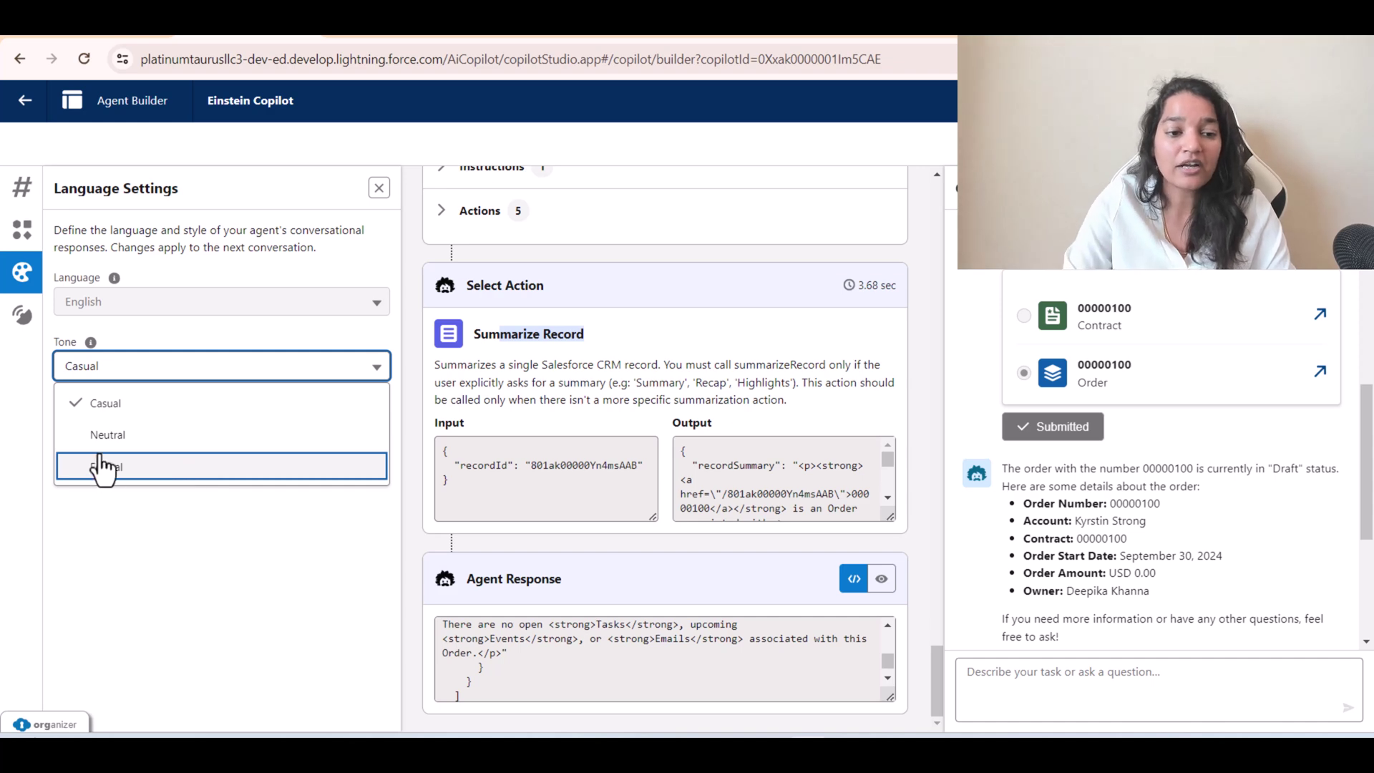
Open the 9/23/2024, 12:18:16 PM session in the event logs and inspect its start session, input message and message events.
left_click(19, 326)
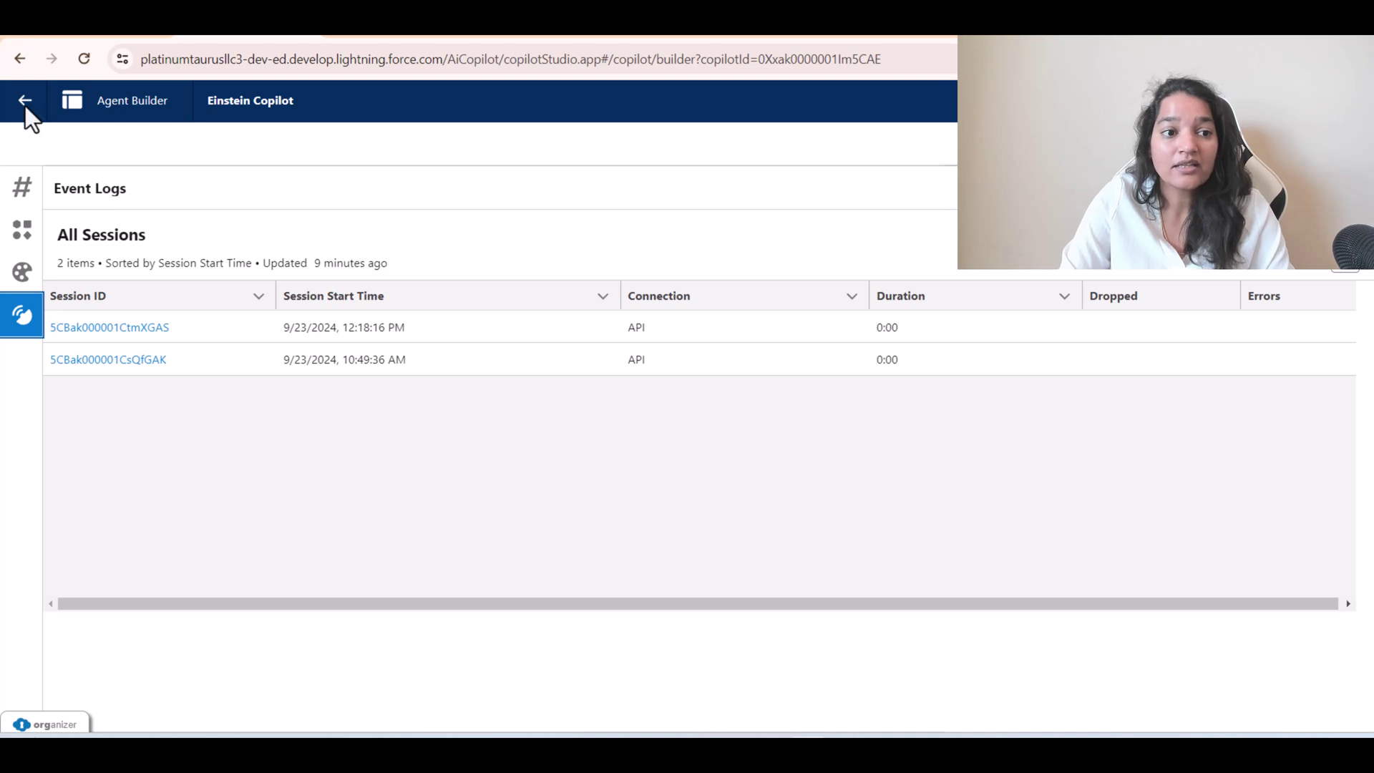
left_click(139, 335)
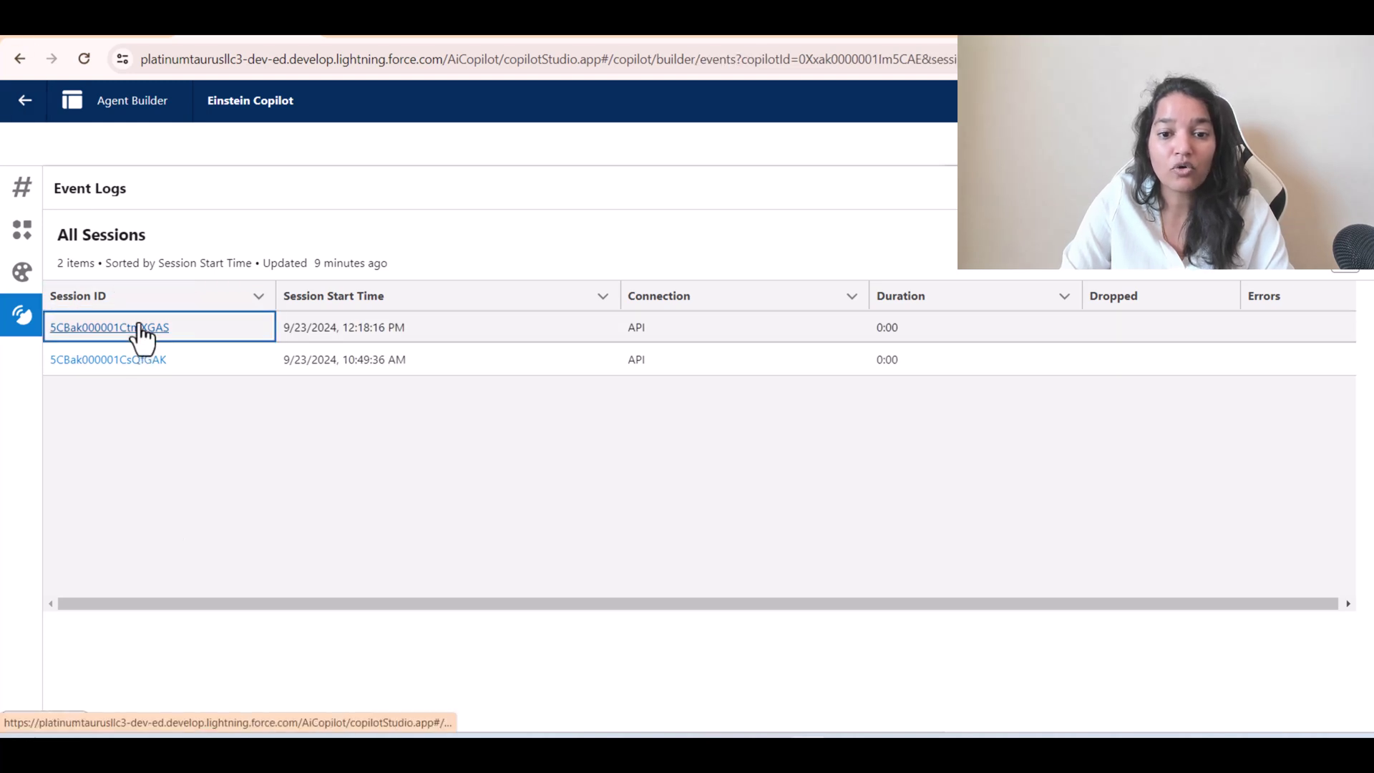
left_click_drag(957, 300, 1220, 373)
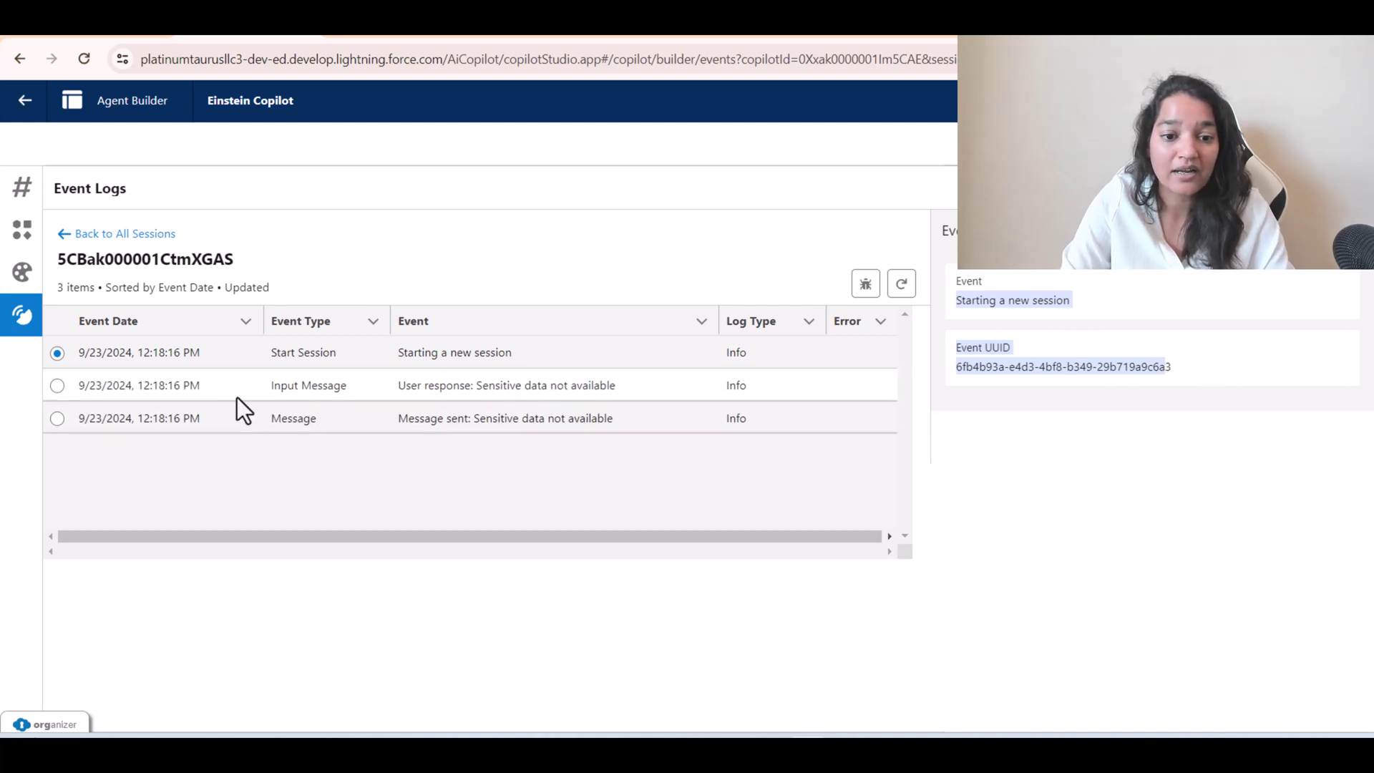
left_click(57, 385)
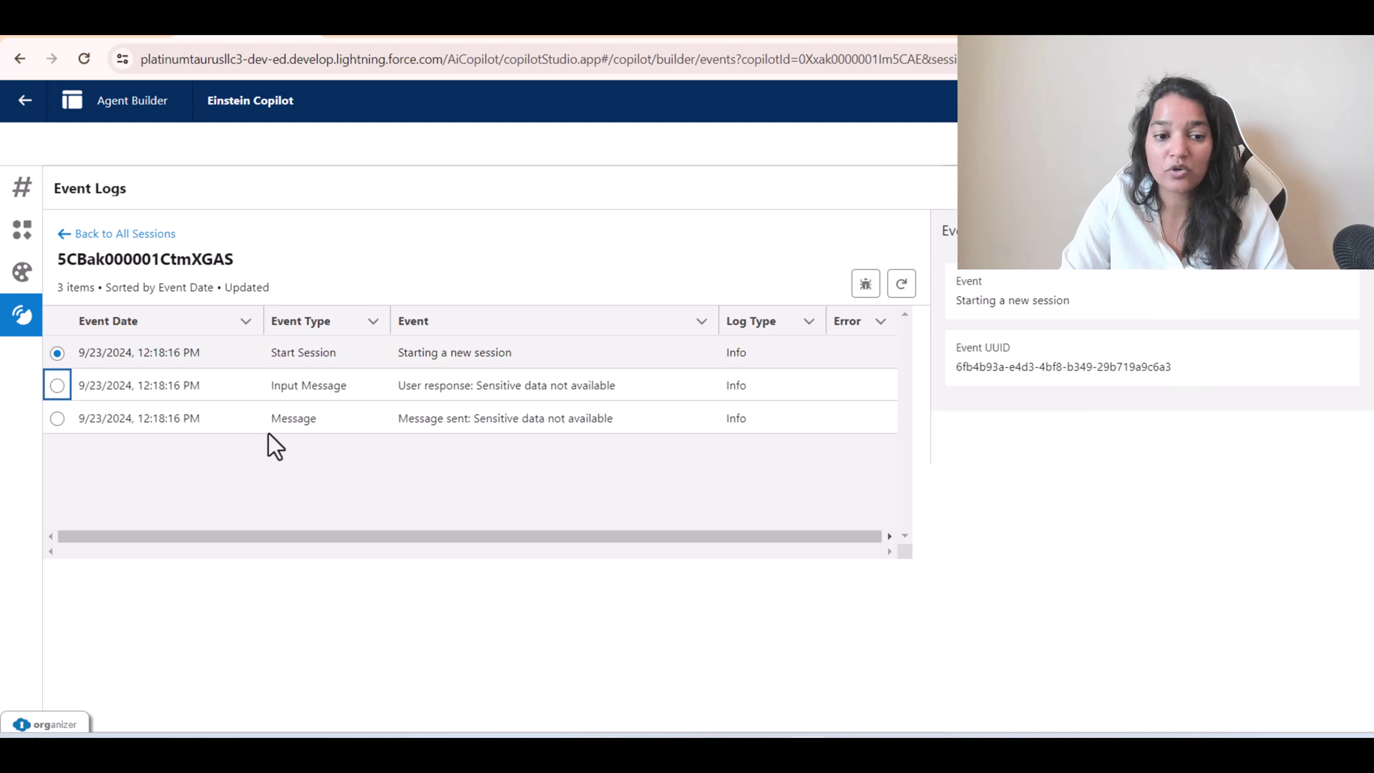
left_click(58, 418)
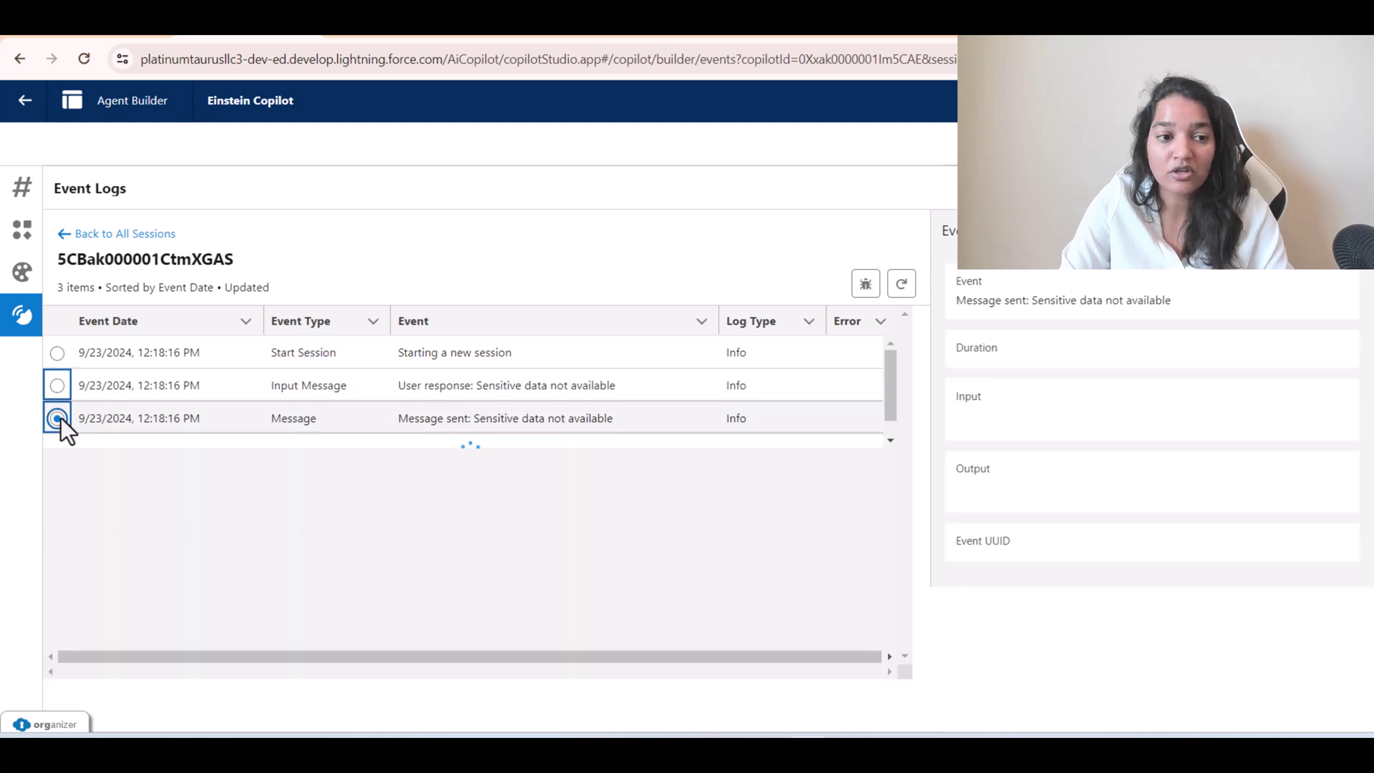
Leave Agent Builder for the Agents setup page and open the Einstein Copilot agent's details.
left_click(25, 103)
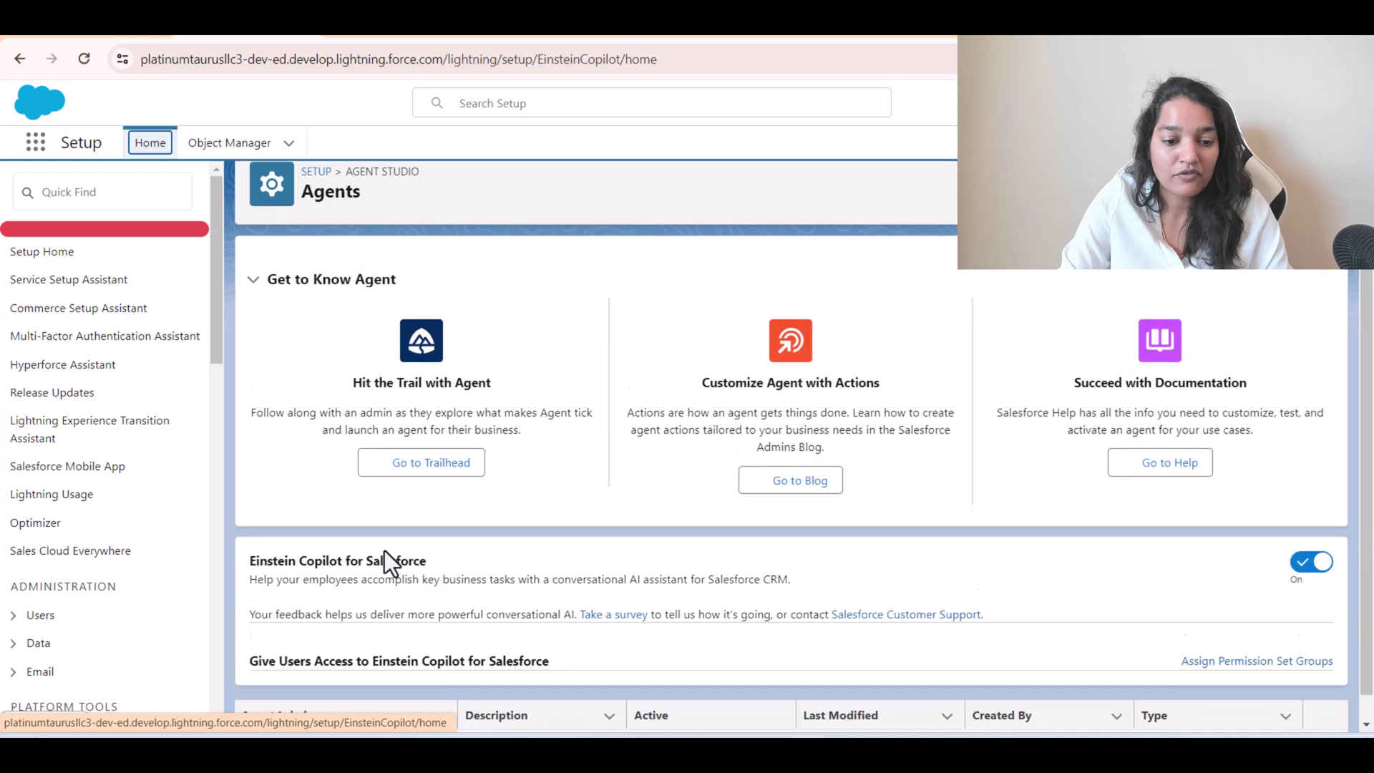
scroll(380, 587, "down", 1)
left_click(294, 718)
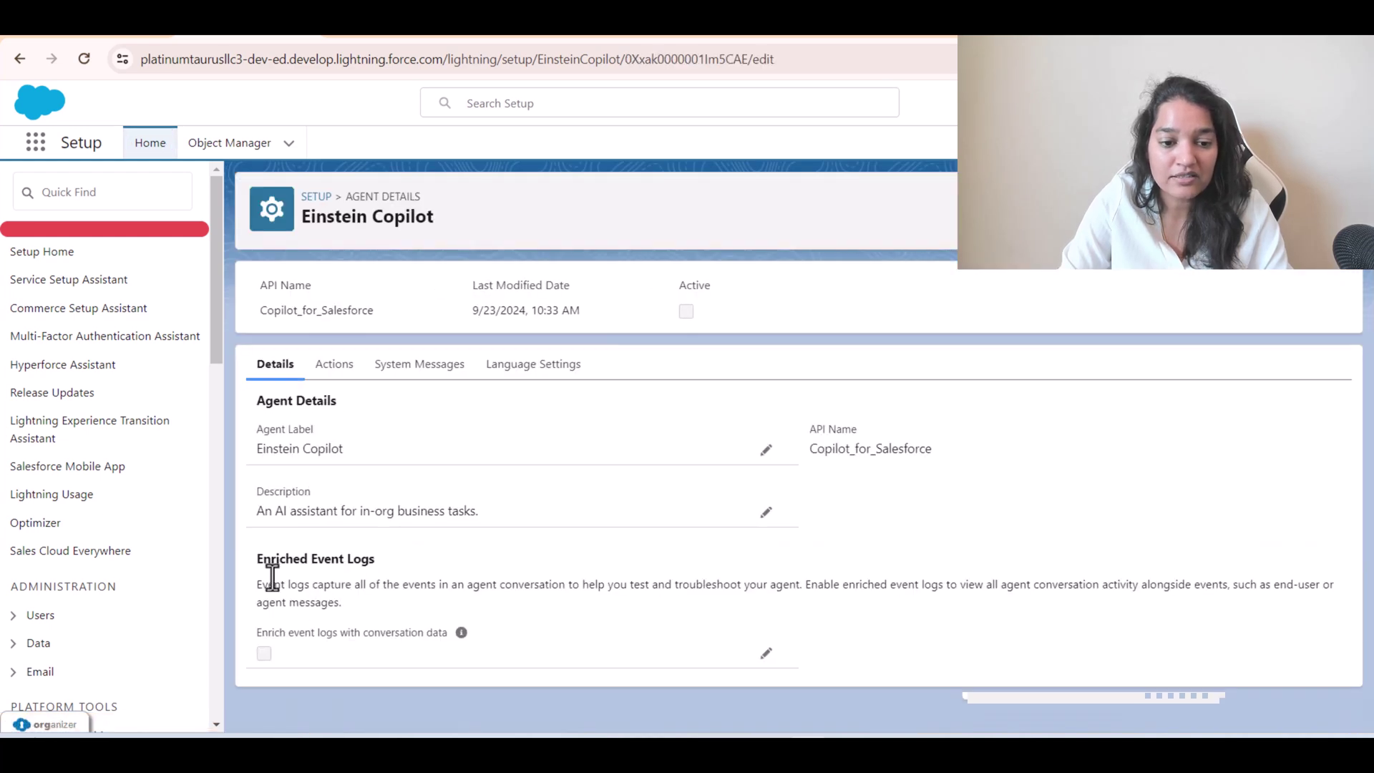
Enable enriching event logs with conversation data for the Einstein Copilot agent and save the change.
left_click_drag(257, 559, 353, 561)
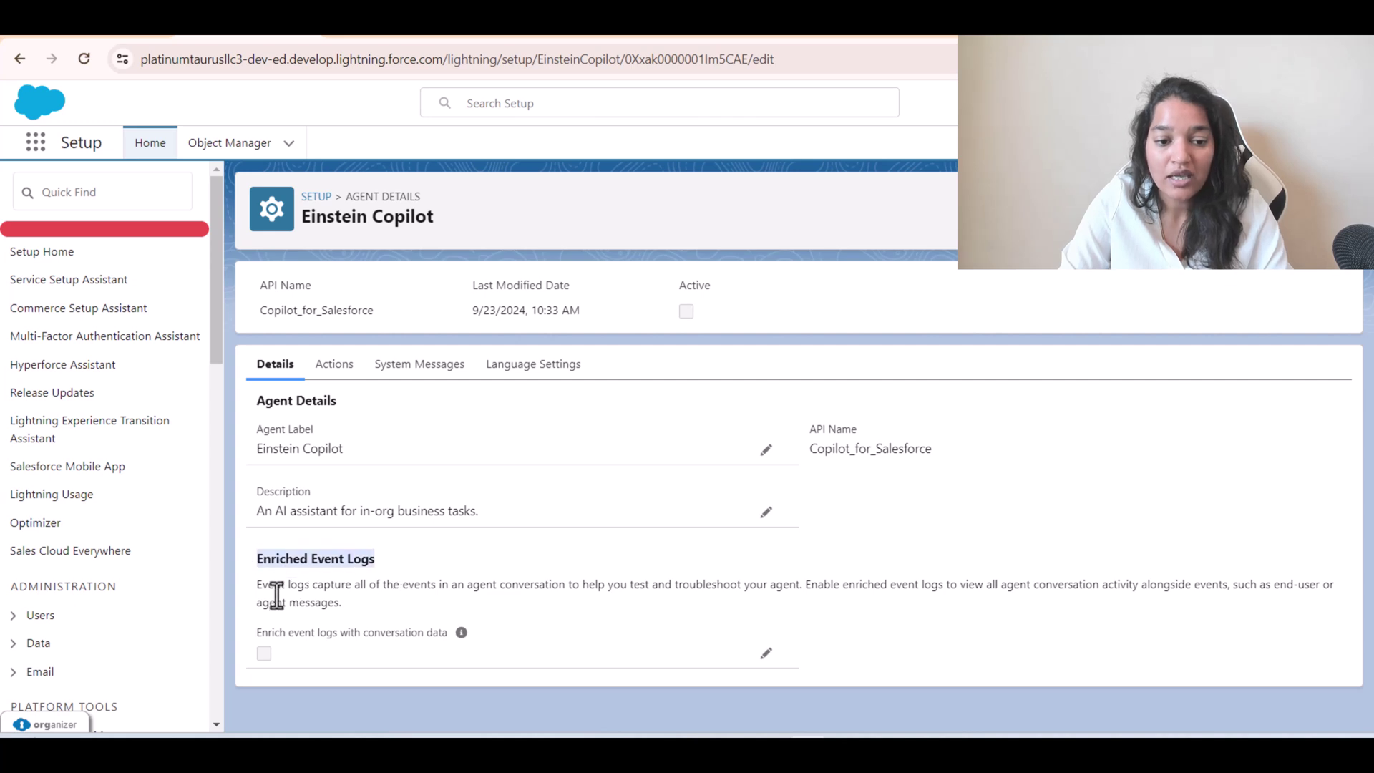
left_click_drag(262, 586, 655, 596)
mouse_move(778, 593)
left_mouse_down()
mouse_move(798, 589)
mouse_move(778, 587)
left_mouse_up()
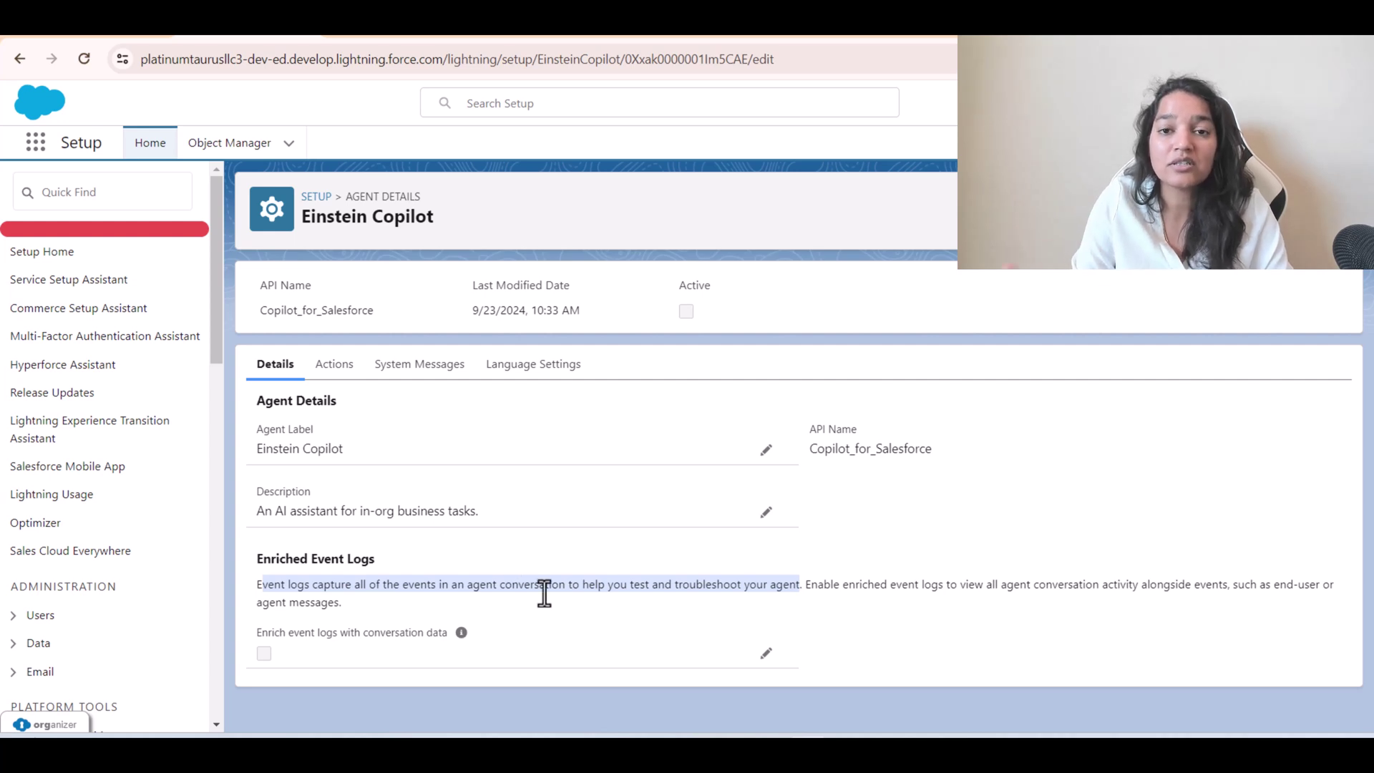
left_click(766, 654)
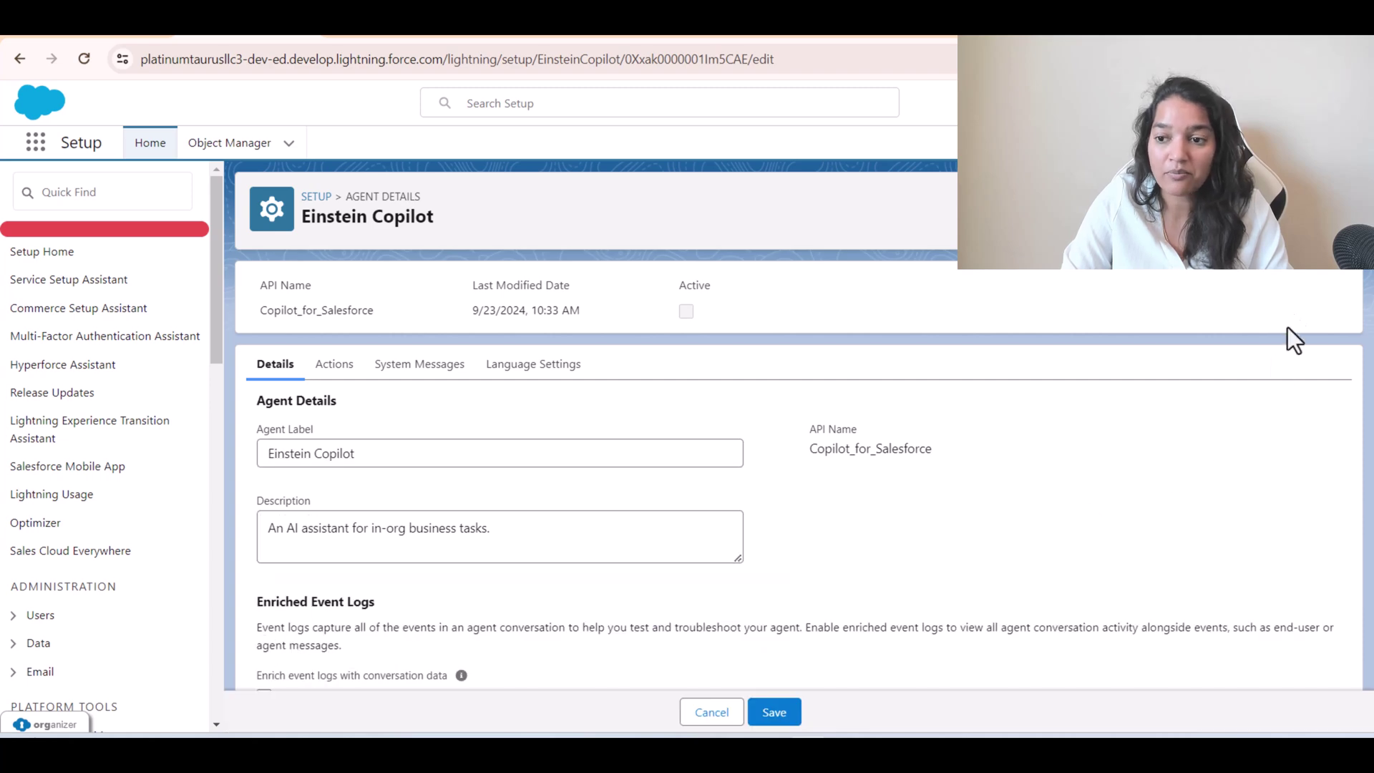
left_click(1355, 59)
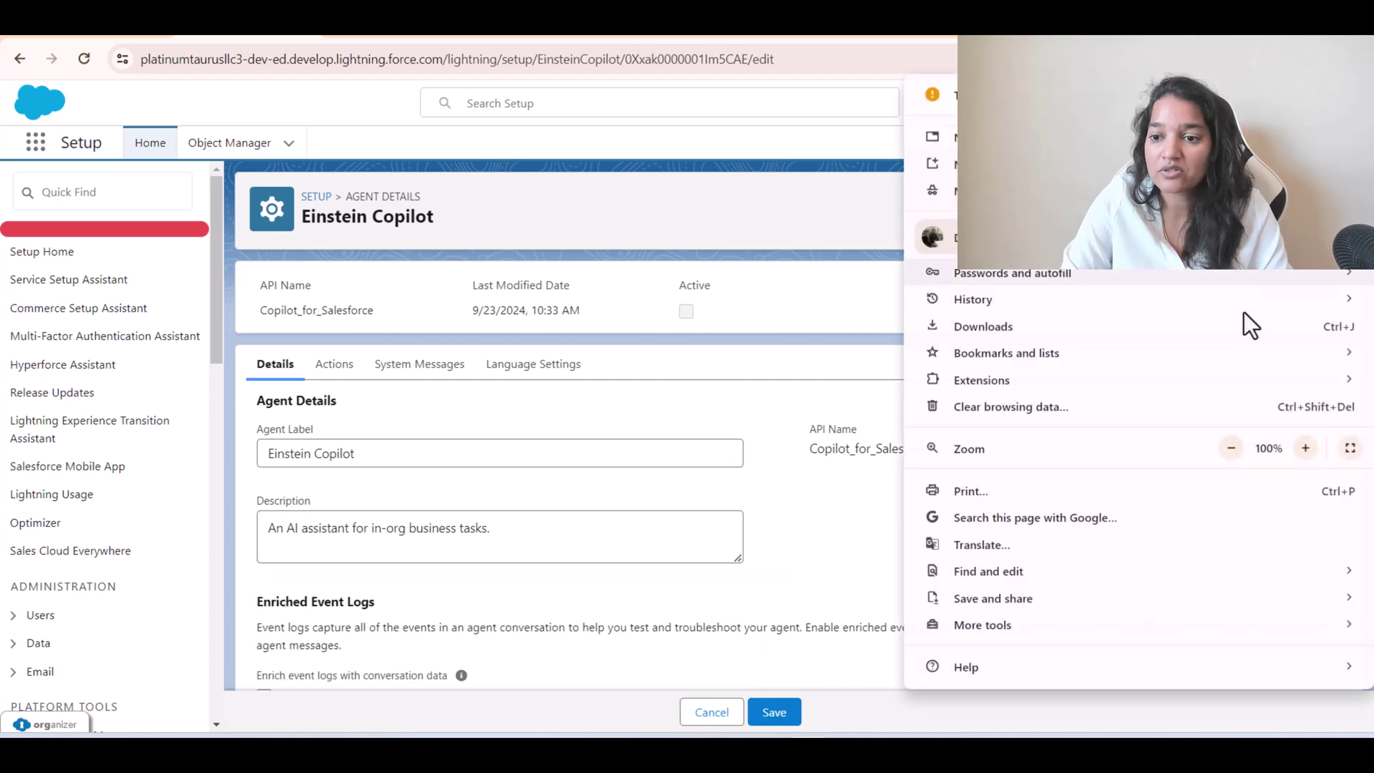
left_click(1231, 448)
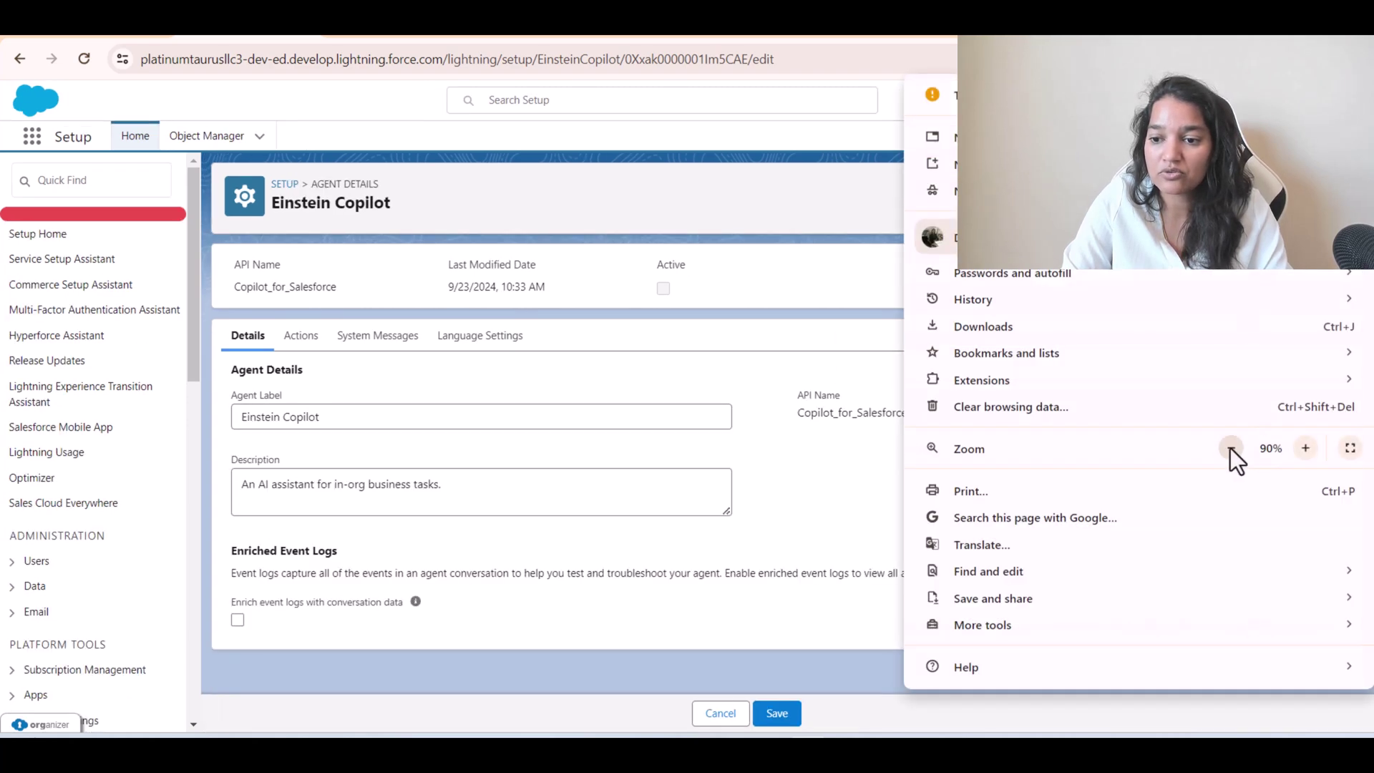
left_click(237, 620)
left_click(777, 714)
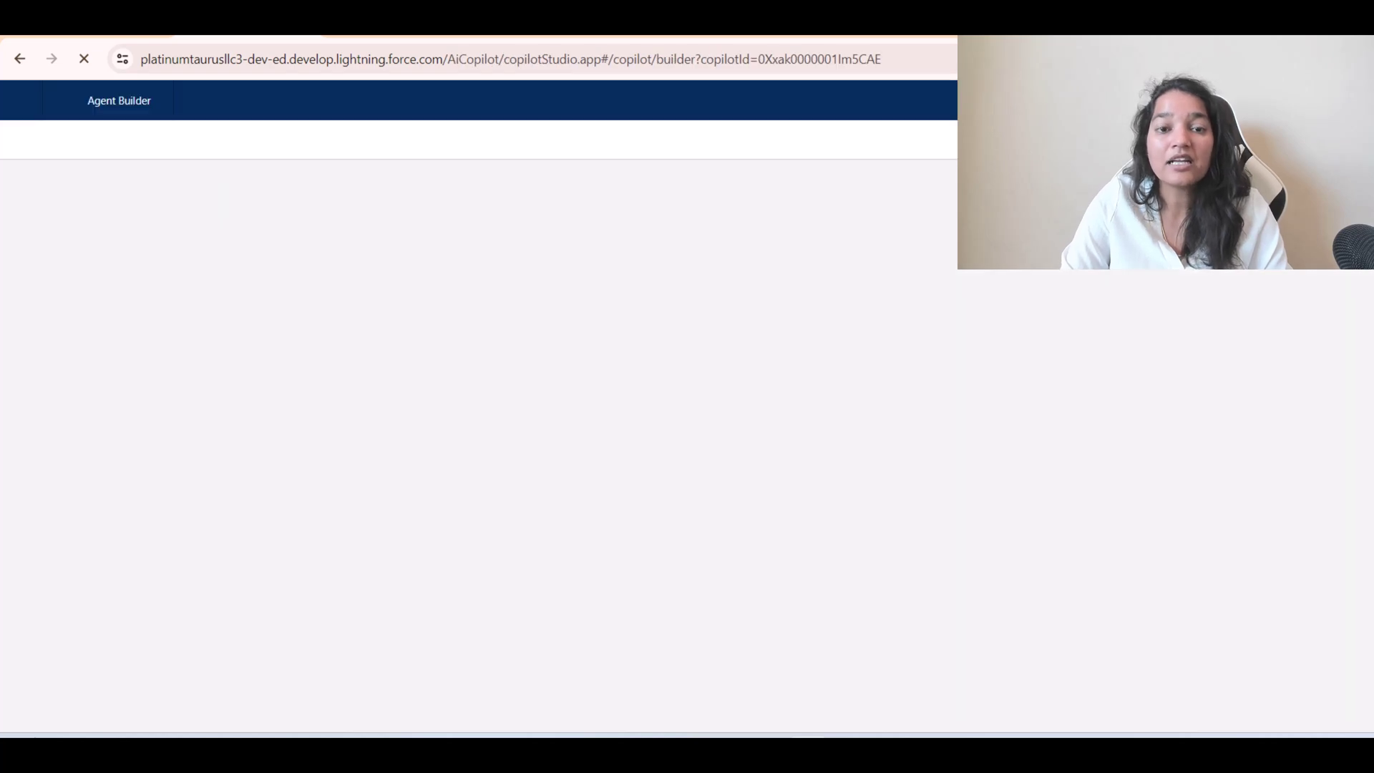
Open the 9/23/2024, 12:21:46 PM session in Agent Builder's event logs and inspect its input message, intent detected and Copilot message events.
left_click(1358, 59)
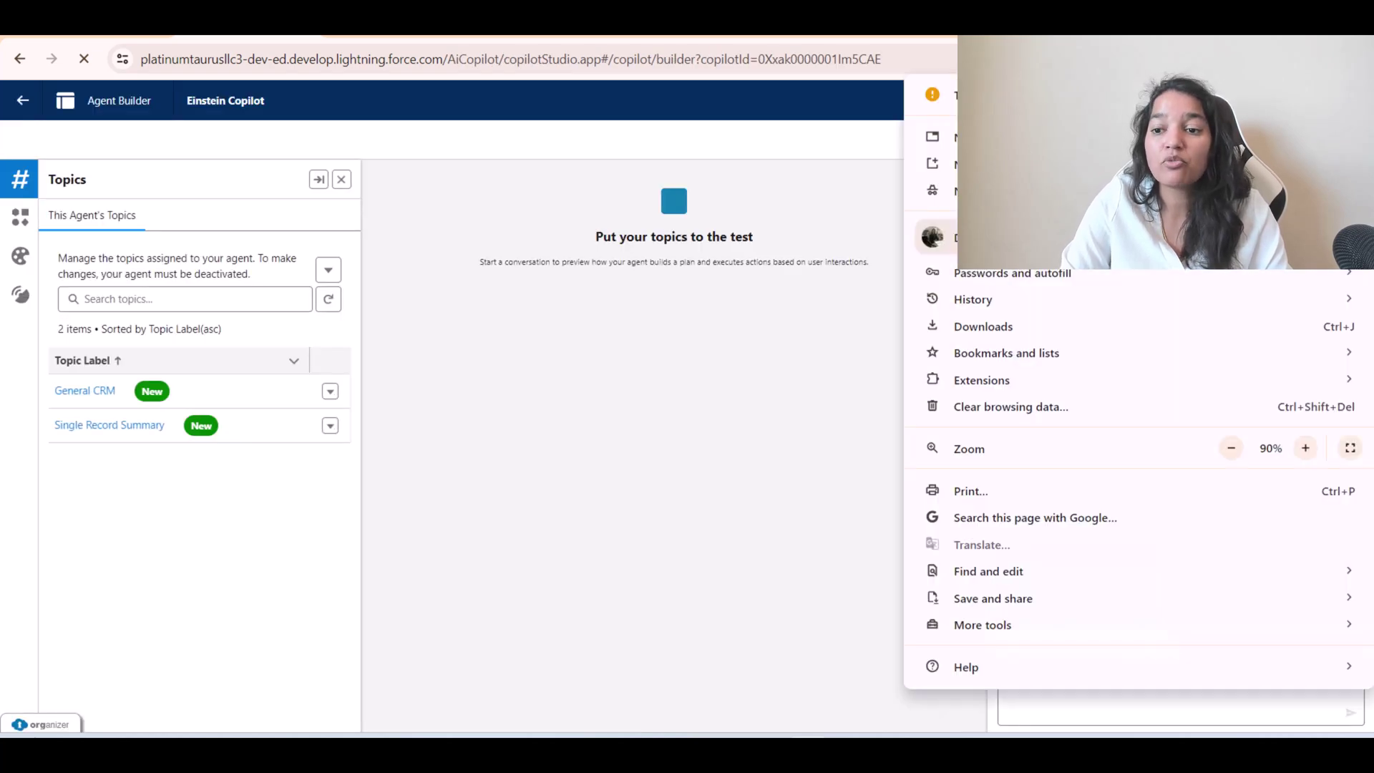
left_click(1303, 443)
left_click(701, 380)
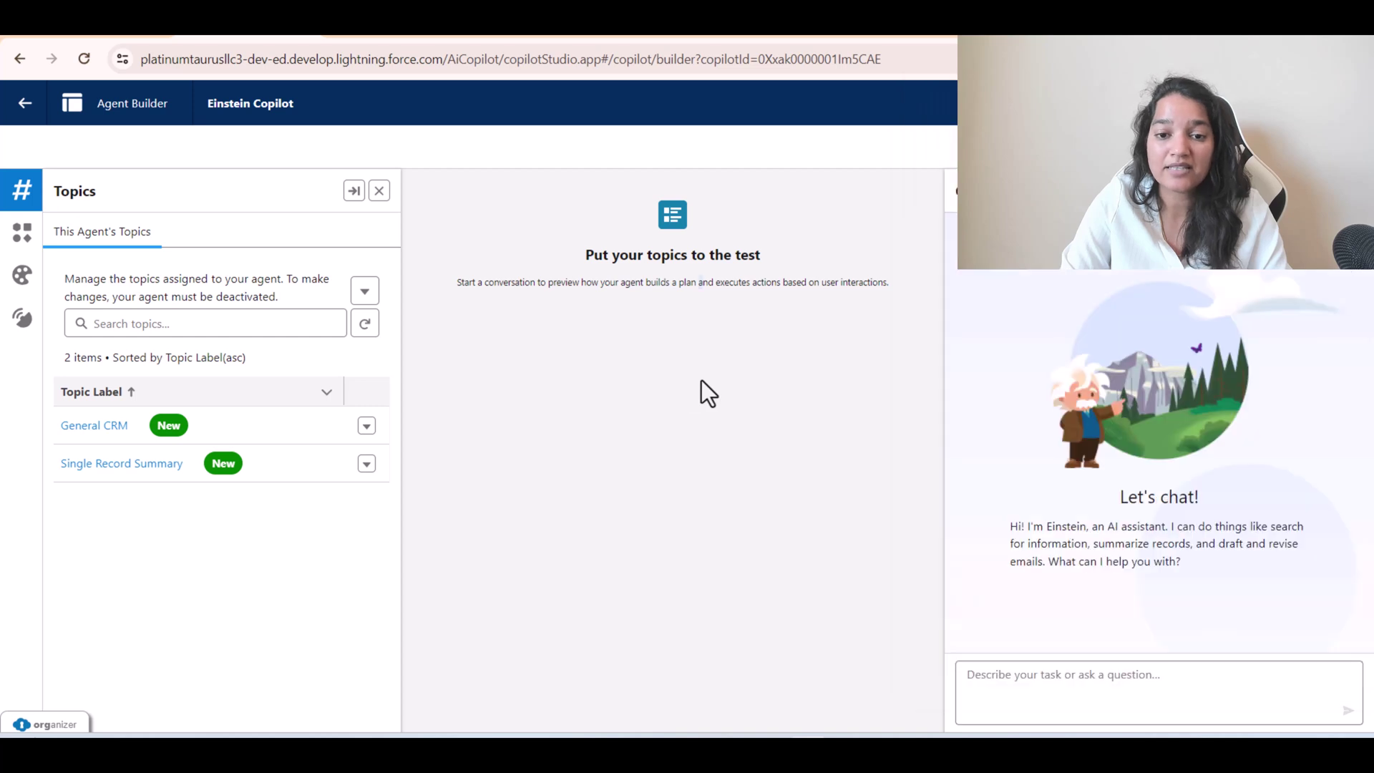
left_click(20, 321)
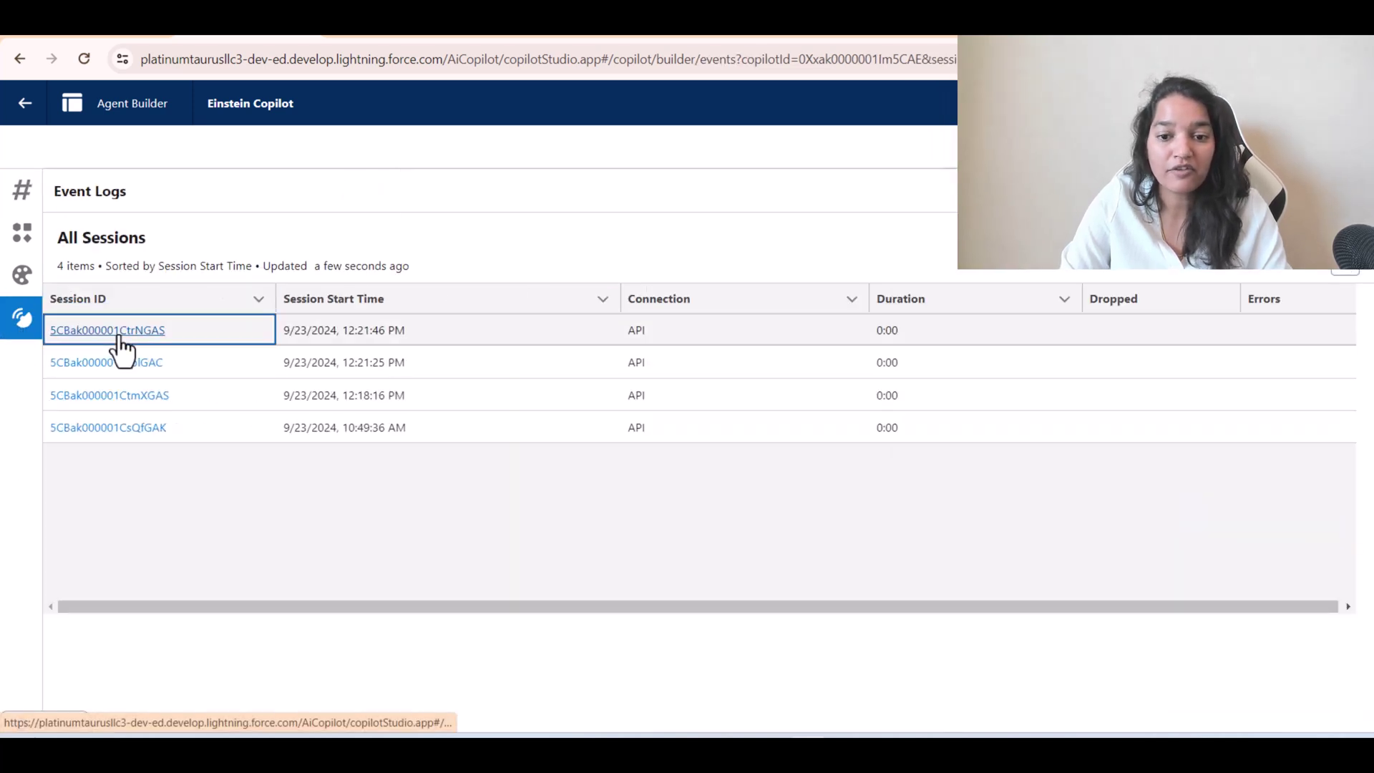
left_click(114, 336)
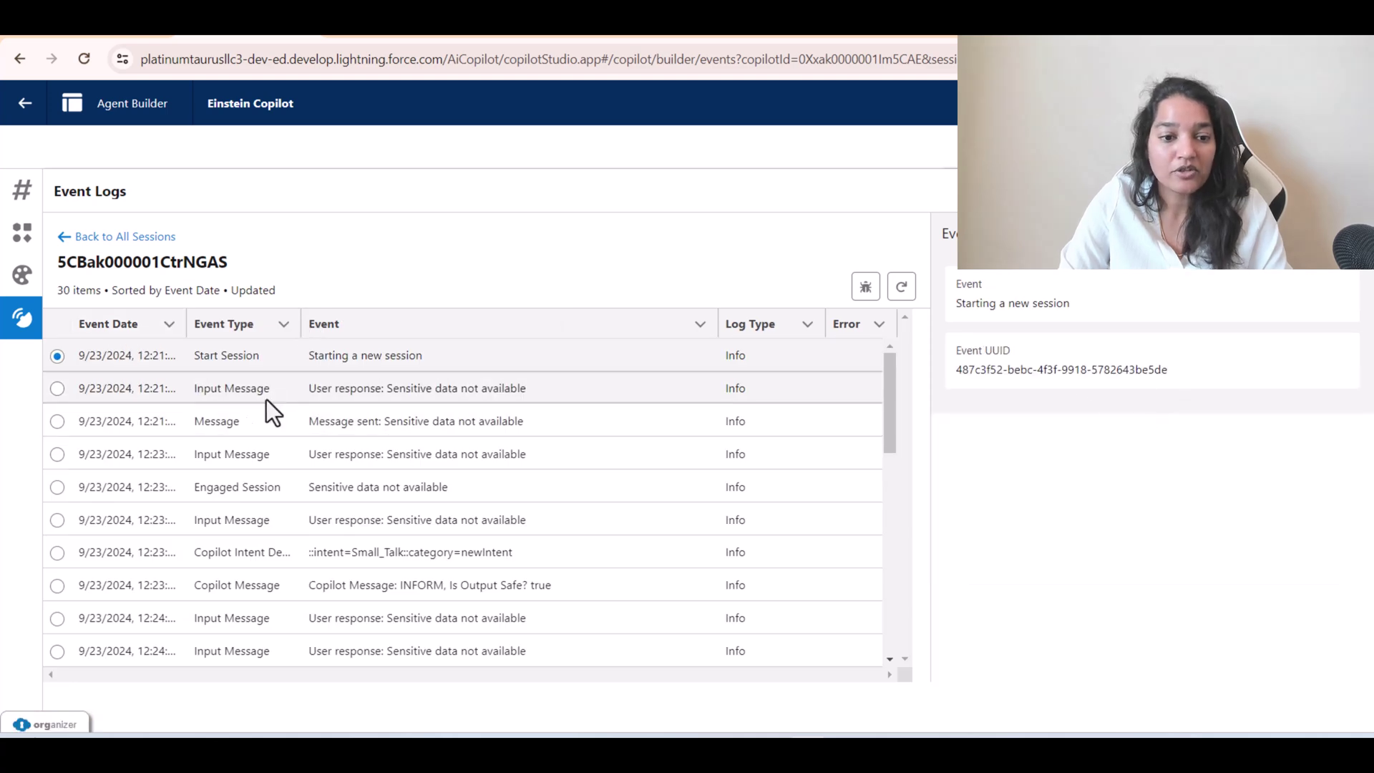
left_click(57, 388)
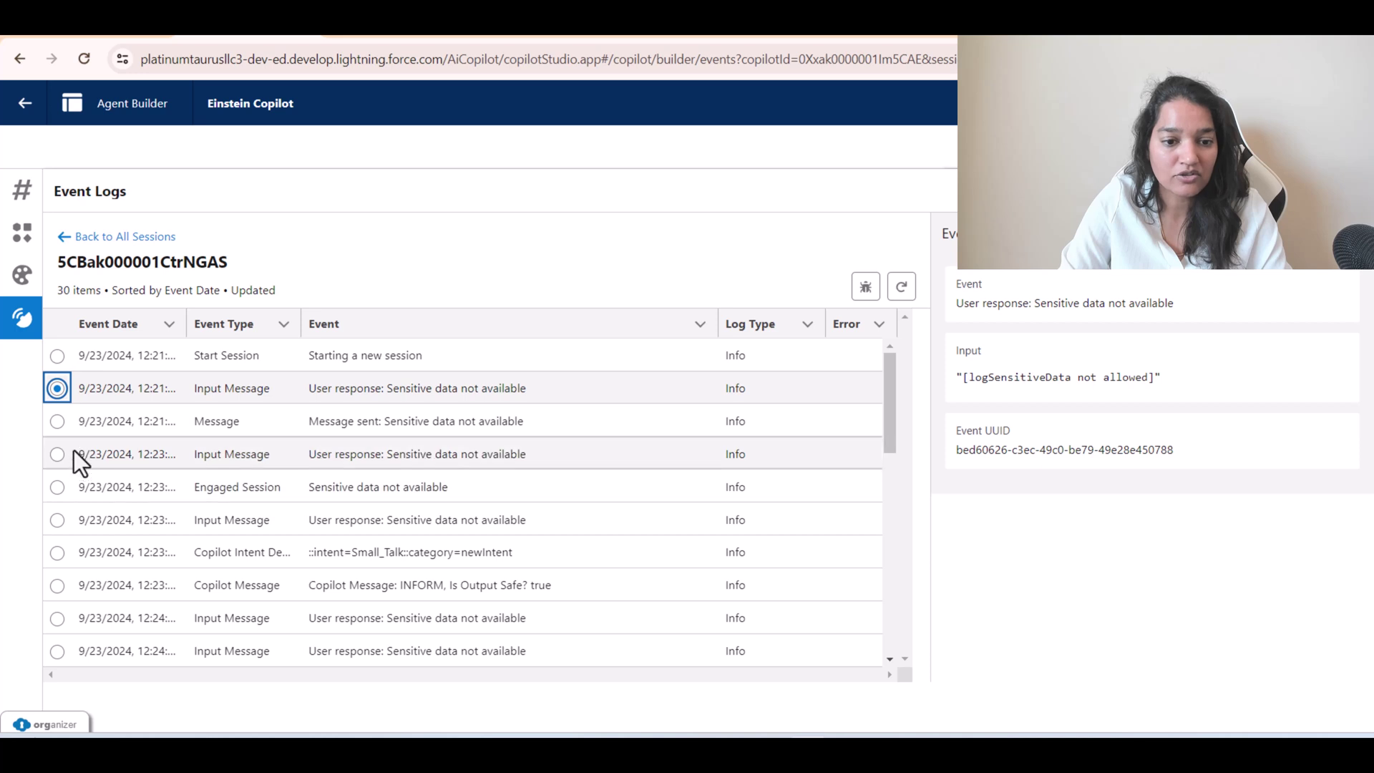
left_click(57, 552)
left_click(197, 585)
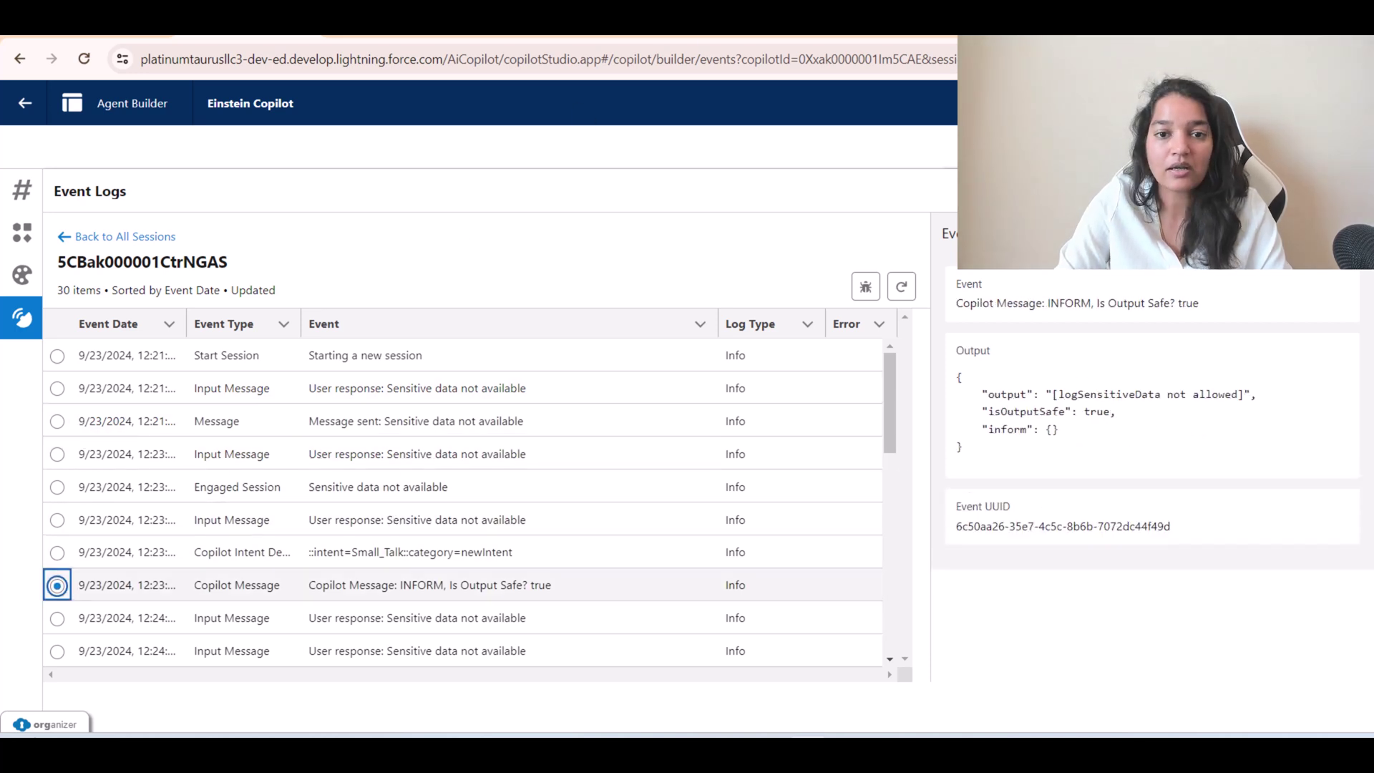
Reload Agent Builder and recheck the 12:21:46 PM session's event logs, including the Copilot message from 12:28:19 PM.
left_click(690, 65)
key("Return")
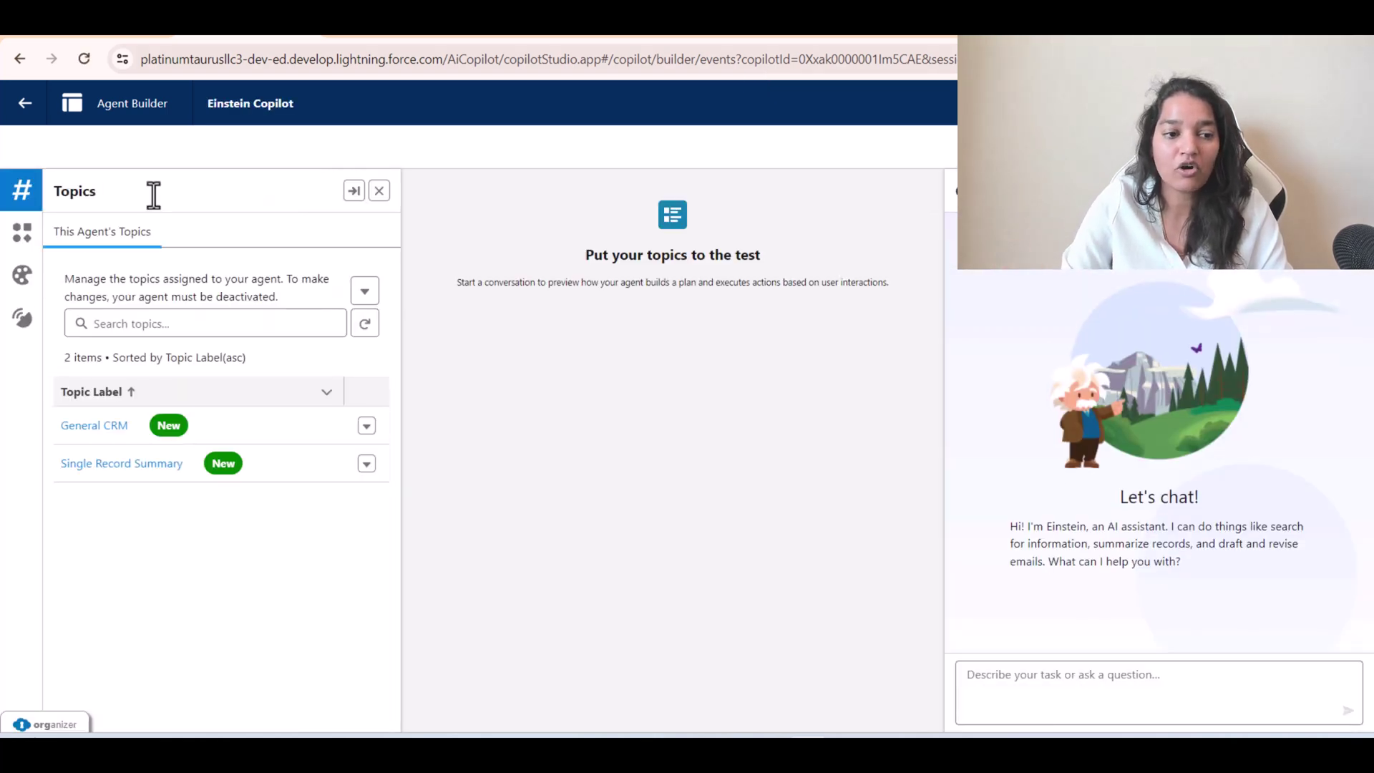
left_click(21, 318)
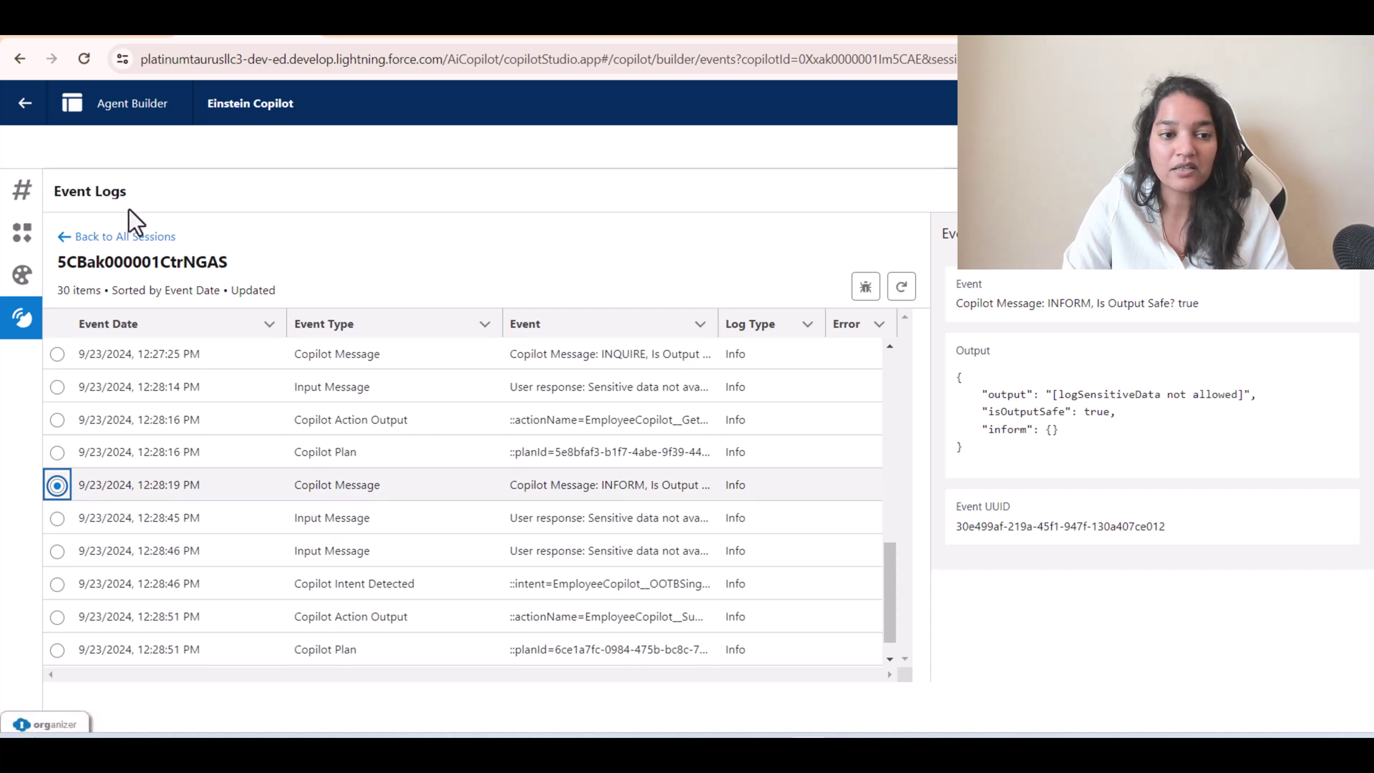
scroll(307, 546, "up", 4)
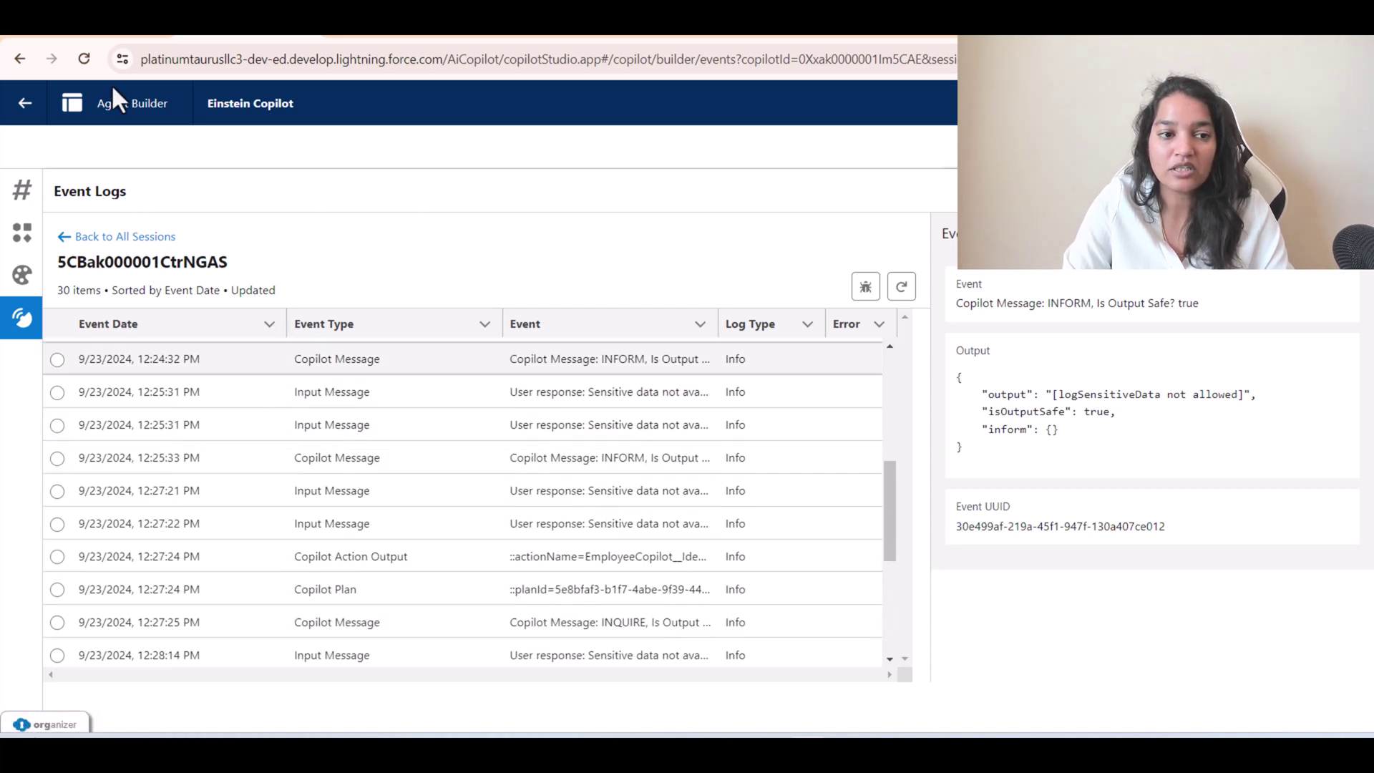
Return from Agent Builder to the Agents setup page and reopen the Einstein Copilot agent's details.
left_click(28, 105)
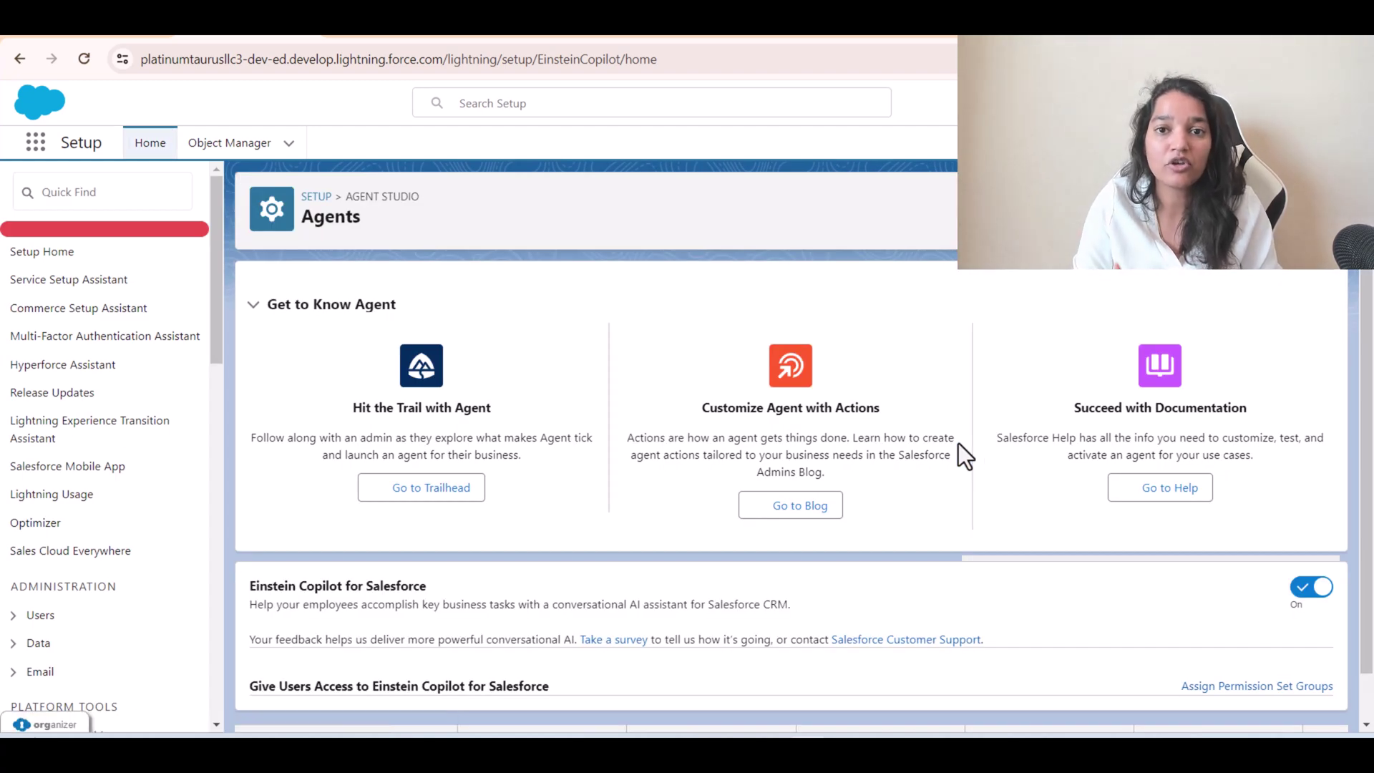
scroll(871, 531, "down", 1)
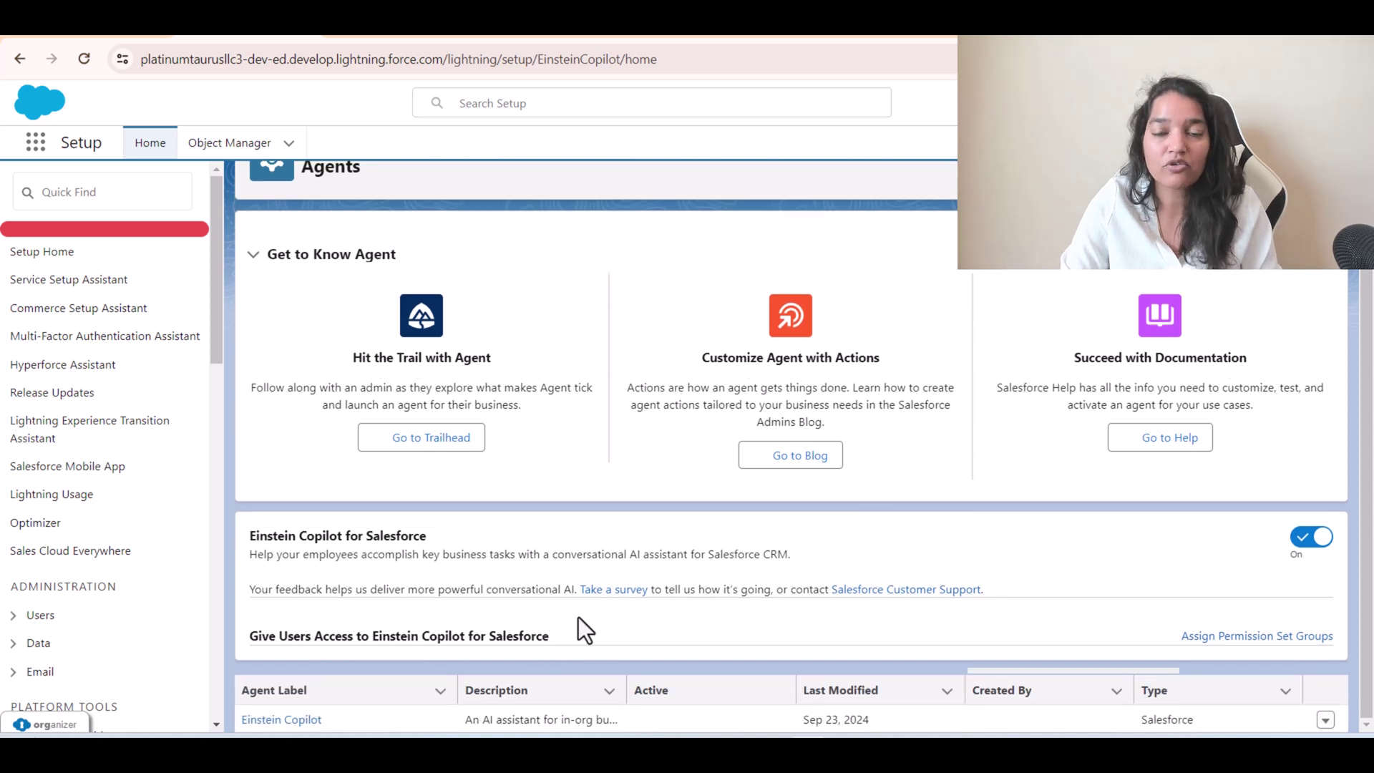
scroll(578, 617, "up", 1)
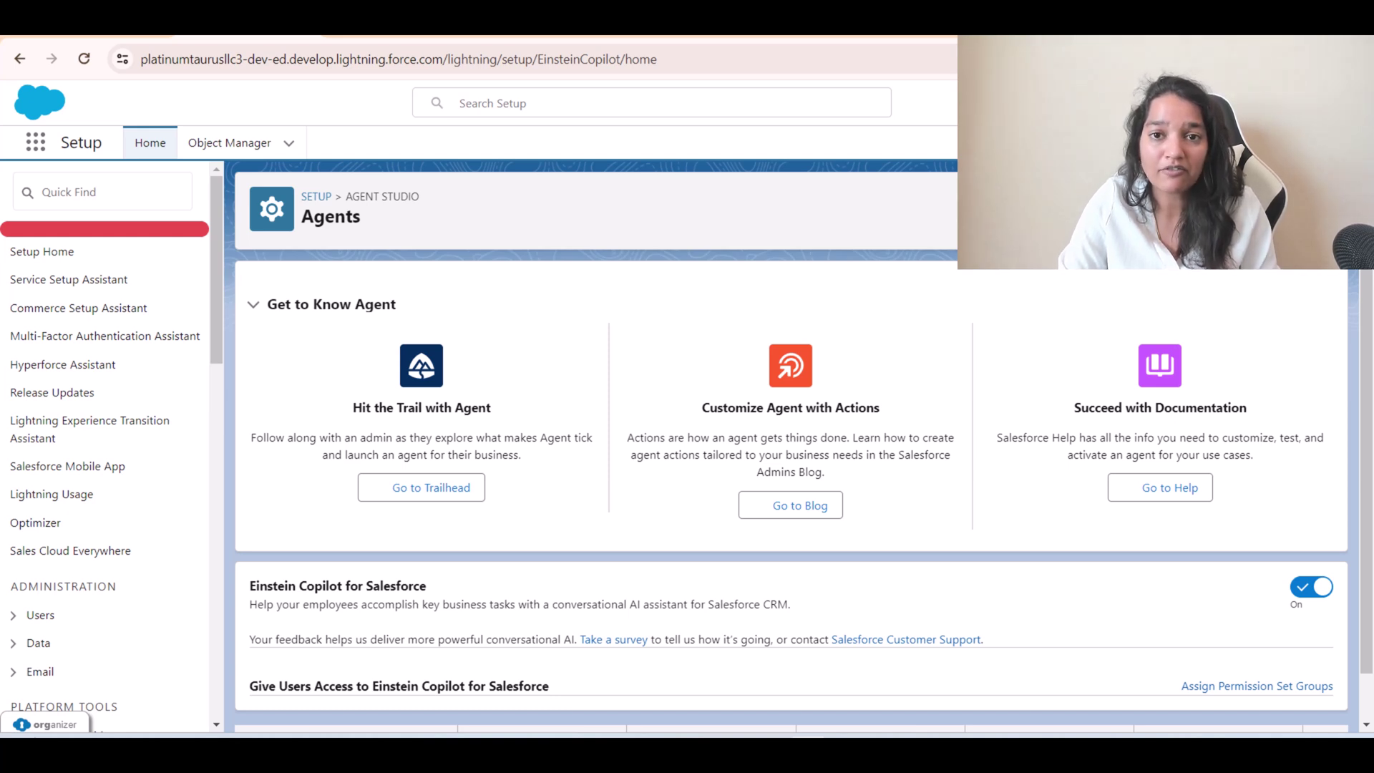
scroll(273, 672, "down", 1)
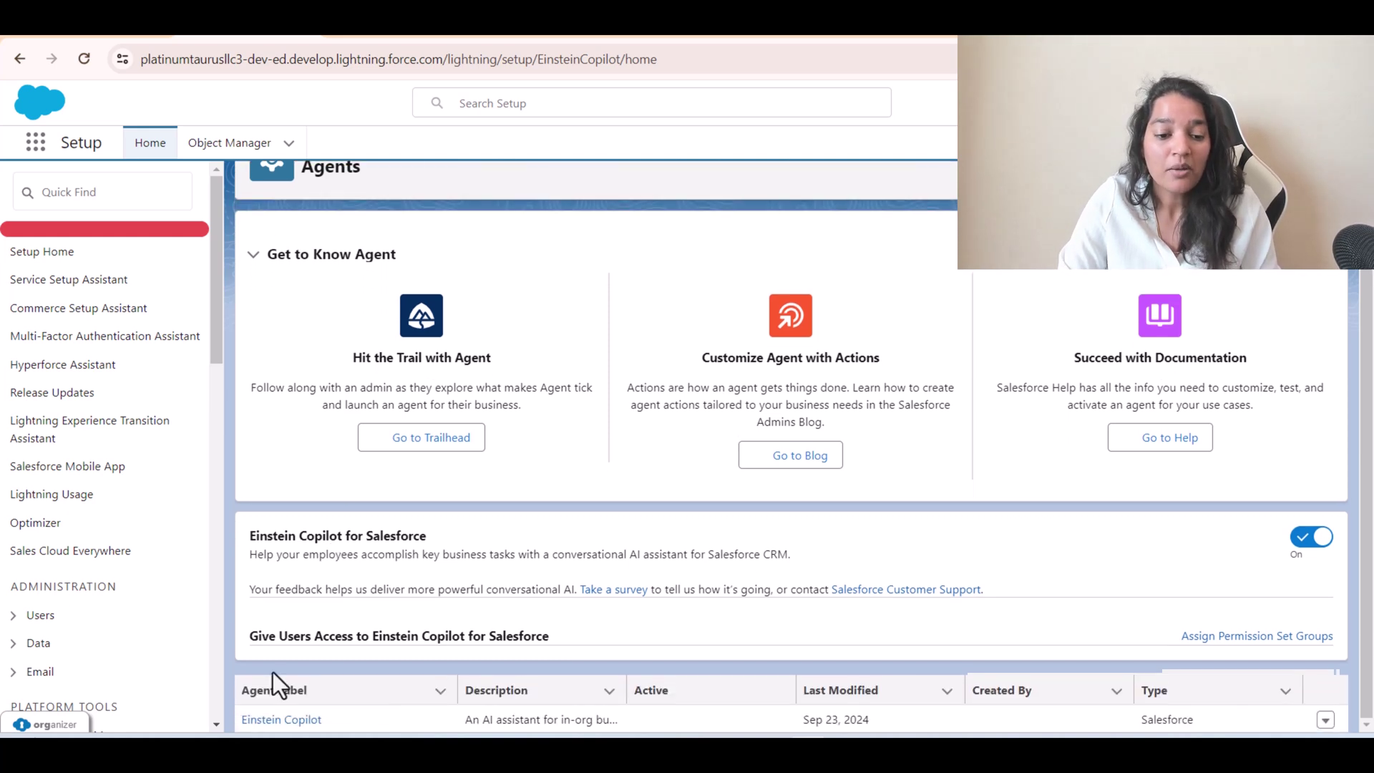
left_click(267, 721)
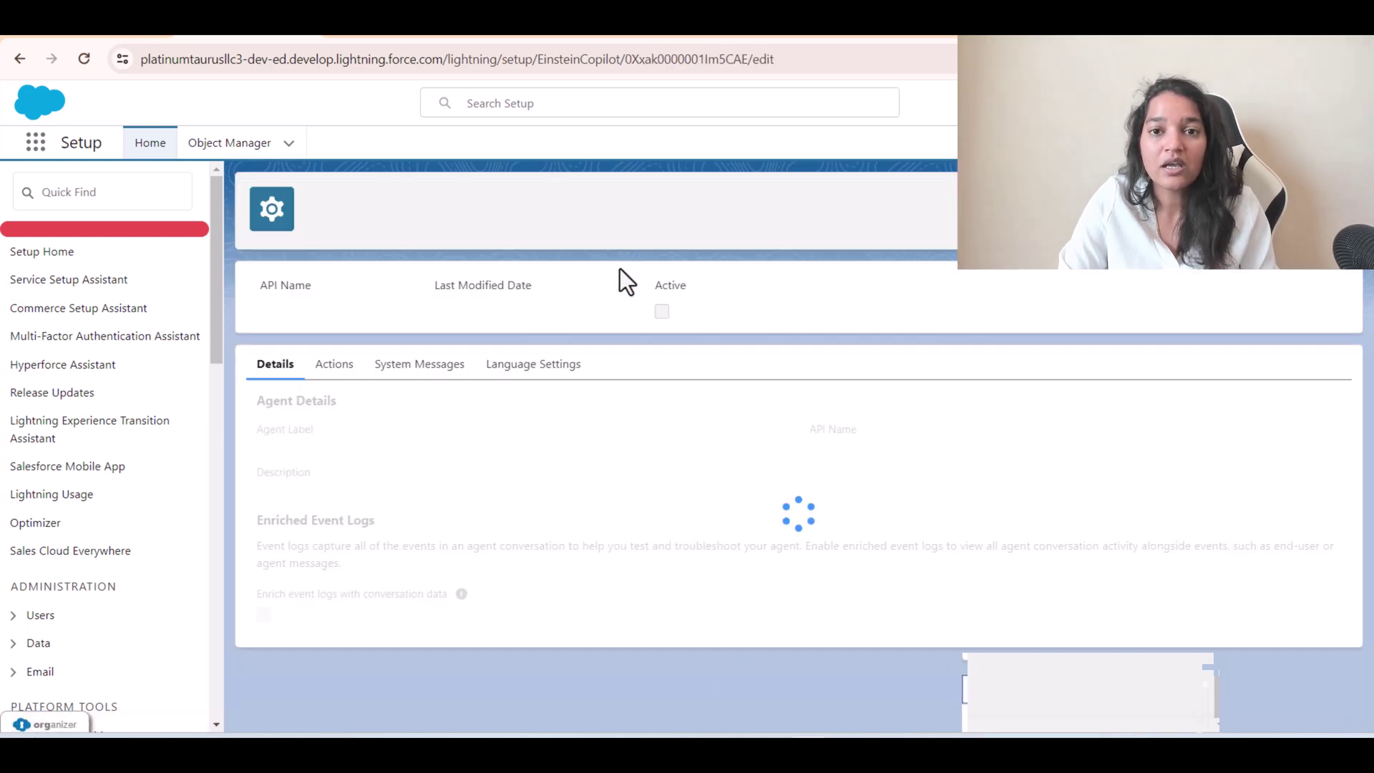